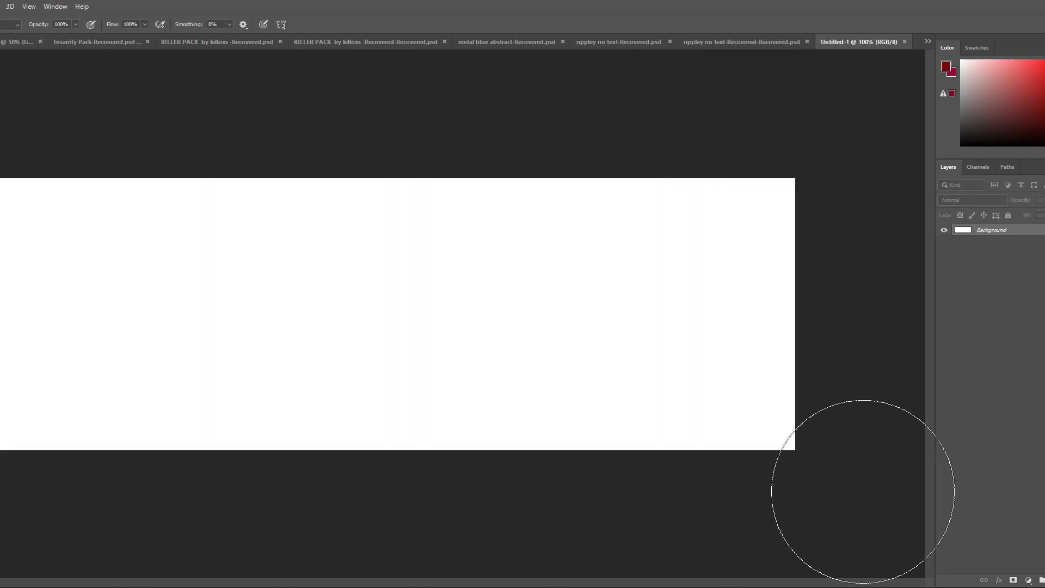
Step: Place the The-Orchard-Fortnite image on the blank canvas, scaled to 25.11% so it covers the full width
drag(620, 252, 543, 263)
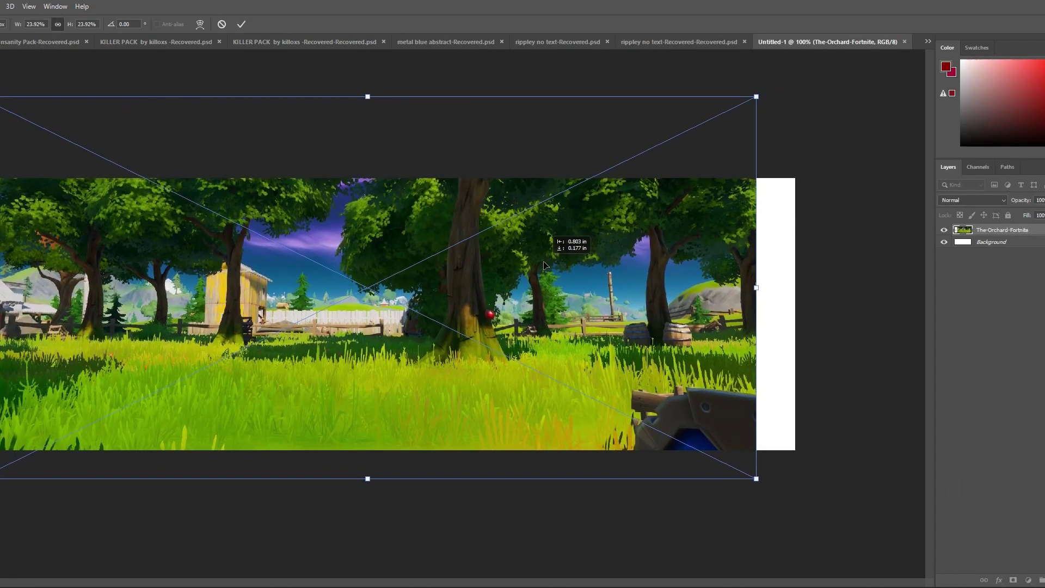
drag(756, 96, 796, 81)
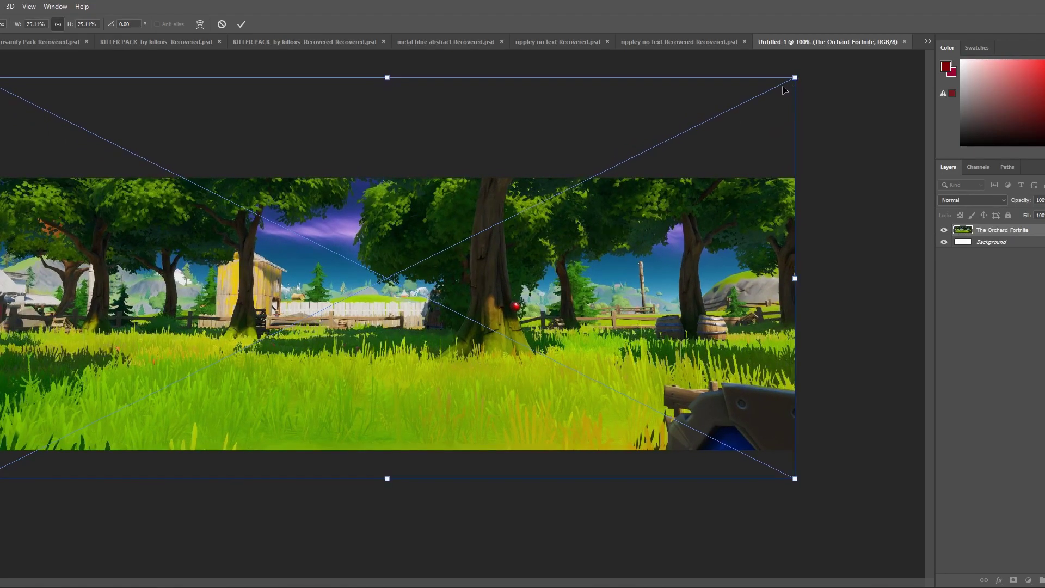
key(Return)
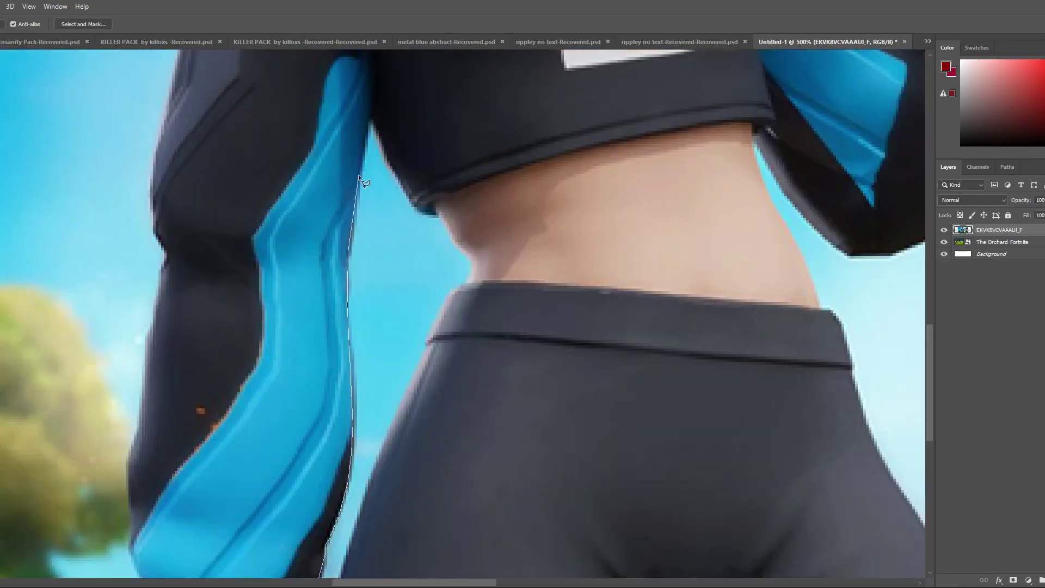
Step: Outline the sky gap between the character's hanging arm and her torso with the Polygonal Lasso and delete it
click(371, 120)
click(448, 297)
scroll(428, 337, down, 1)
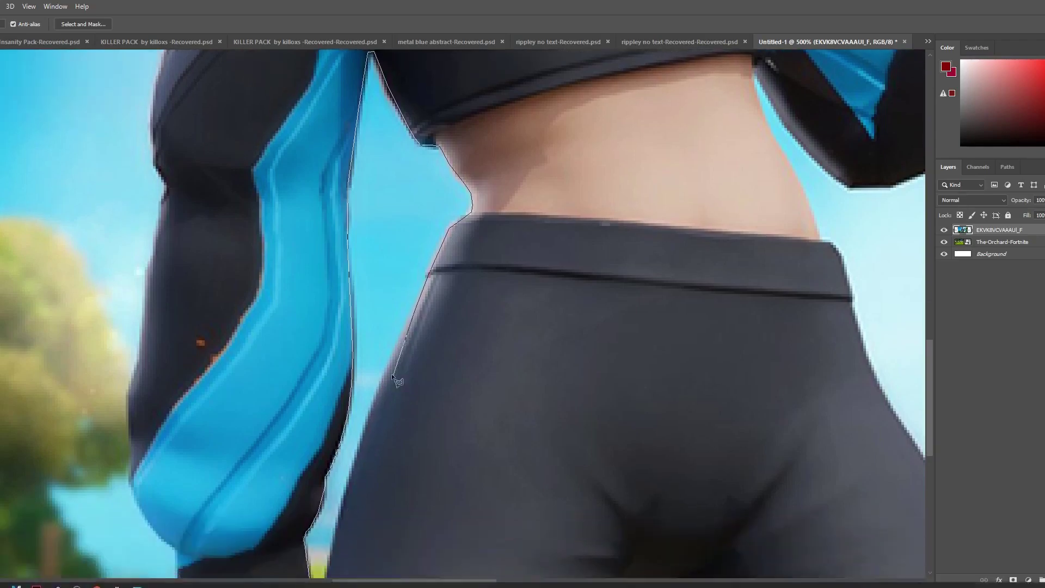
click(391, 373)
click(349, 474)
scroll(348, 490, down, 1)
click(309, 559)
key(Delete)
scroll(527, 430, down, 4)
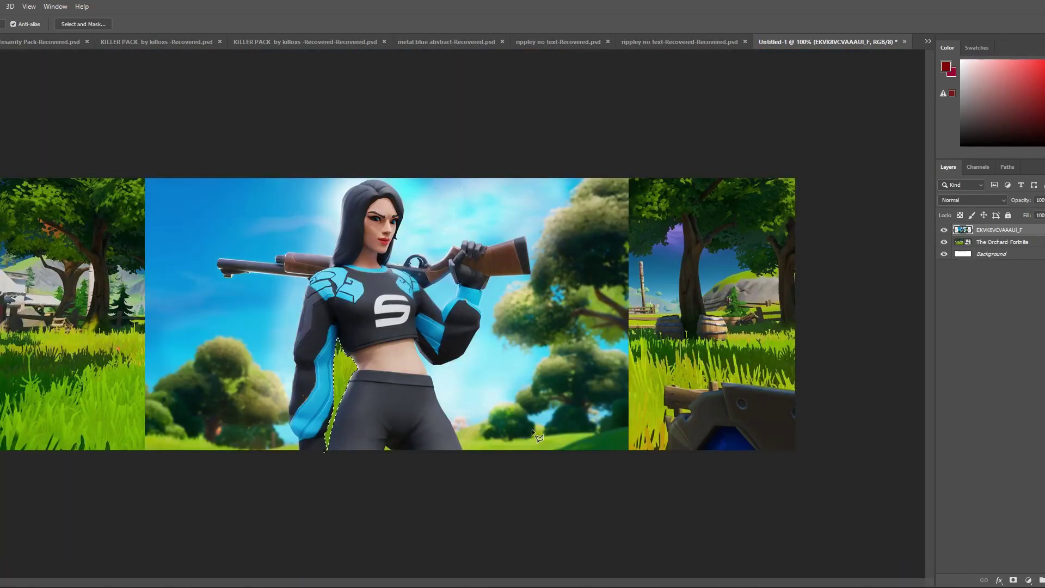
Step: Start a Polygonal Lasso outline along the outer edge of the hanging arm, from the wrist up past the forearm
scroll(304, 452, up, 6)
scroll(305, 452, down, 2)
click(329, 532)
click(323, 508)
click(319, 456)
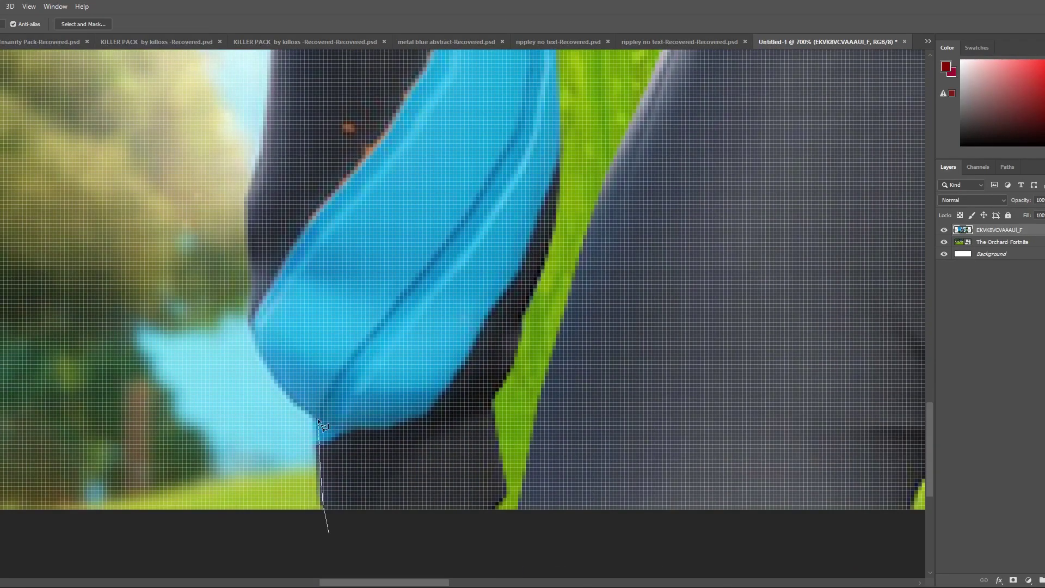
click(249, 190)
scroll(256, 191, up, 4)
click(276, 265)
click(293, 147)
click(294, 102)
Step: Extend the outline up the sleeve to the shoulder and under the rifle, close it, and delete the enclosed backdrop
scroll(294, 102, up, 3)
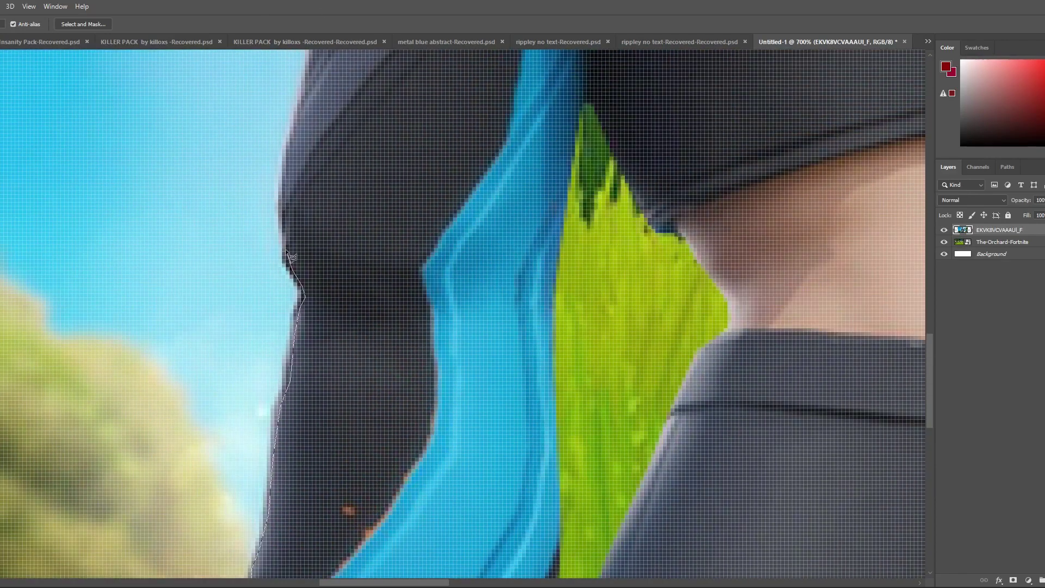
click(286, 251)
scroll(291, 155, up, 6)
scroll(345, 205, up, 3)
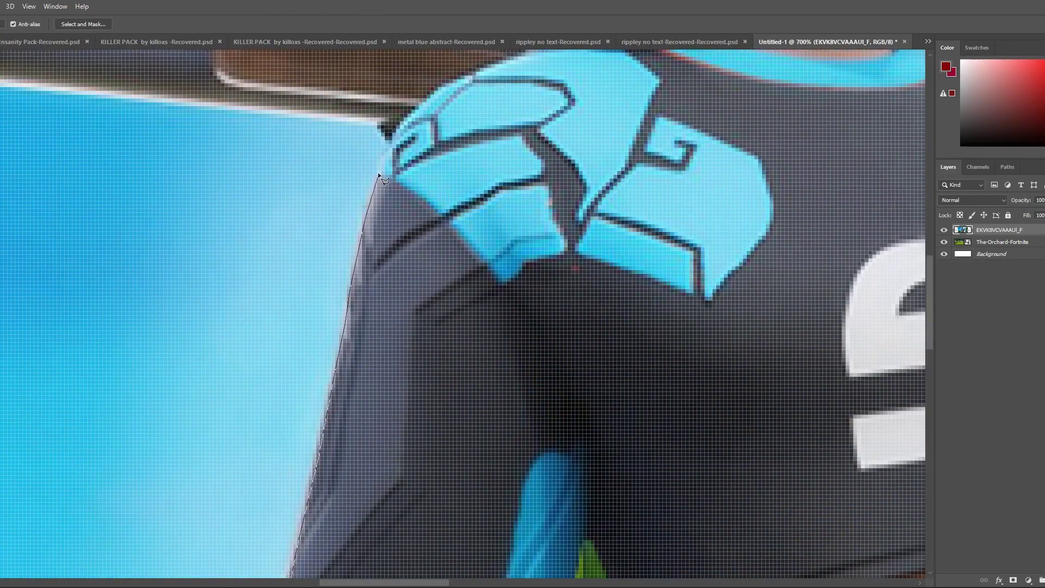
scroll(243, 119, down, 11)
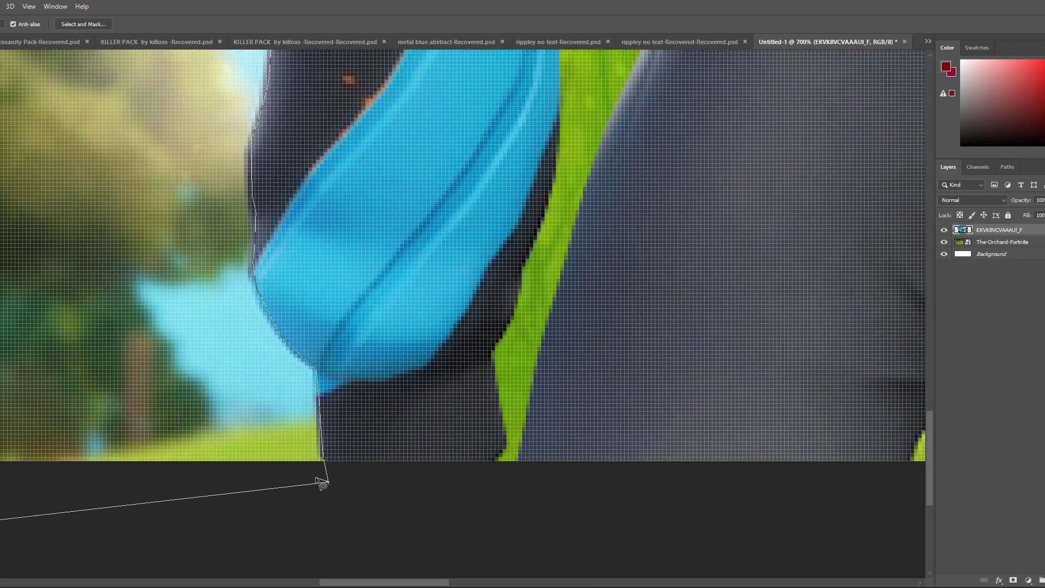
click(329, 483)
key(ctrl+1)
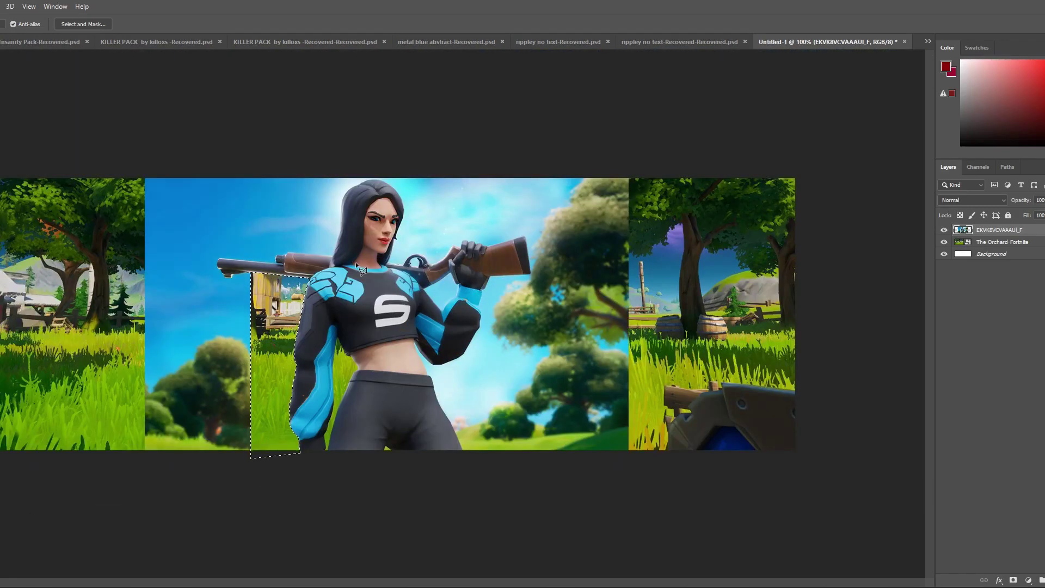
Step: Outline the rifle's front sight, muzzle and barrel with the Polygonal Lasso as far as the magazine tube's tip
scroll(228, 265, up, 8)
click(252, 274)
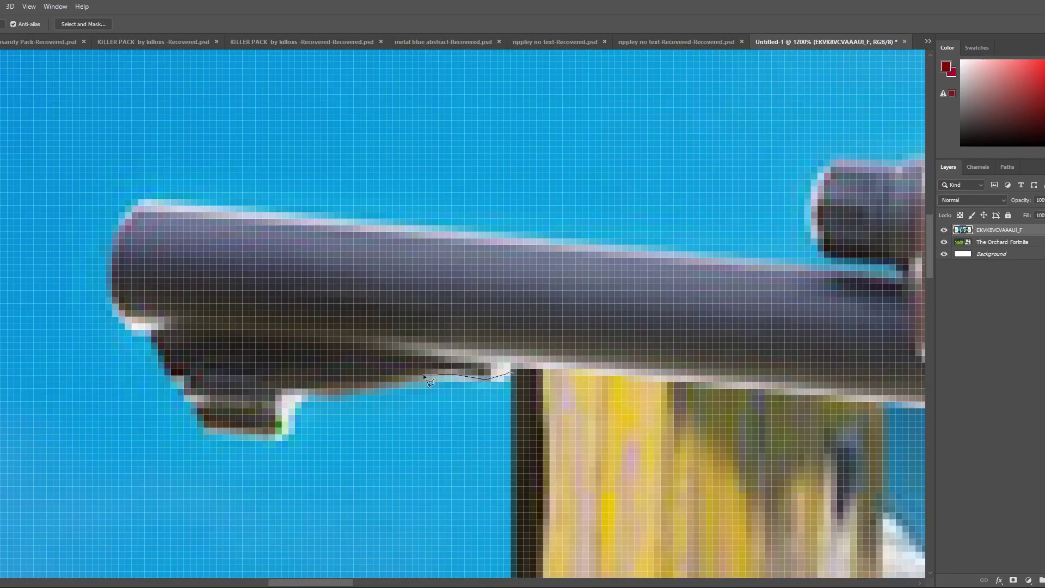
click(148, 206)
click(809, 270)
click(900, 282)
click(902, 275)
click(898, 265)
click(875, 259)
click(841, 259)
click(823, 250)
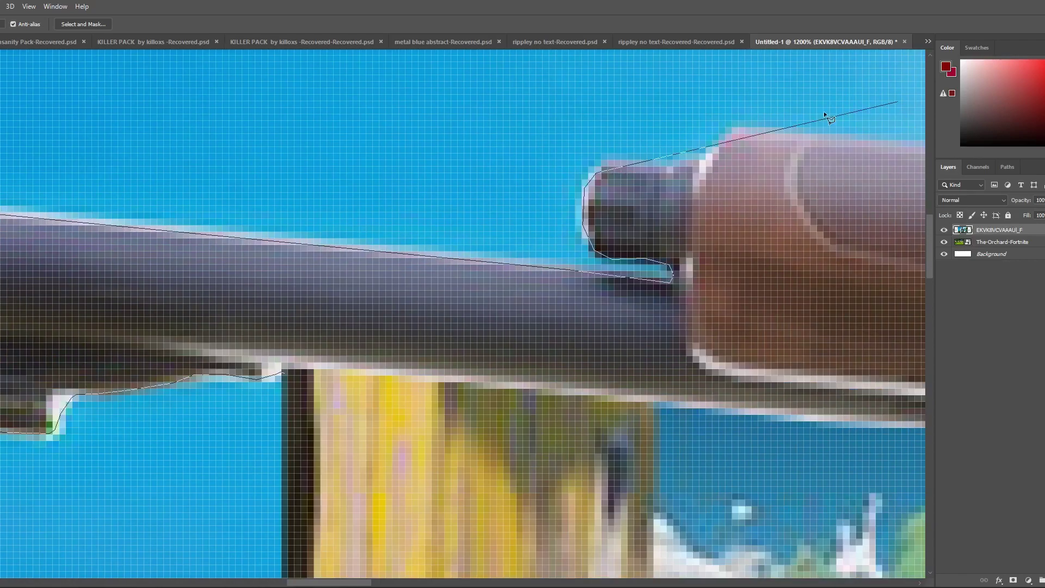
Step: Continue the outline over the magazine tube and along the top of the wooden fore-end to the character's hair
click(620, 163)
click(691, 164)
click(703, 163)
click(717, 147)
click(731, 132)
click(495, 372)
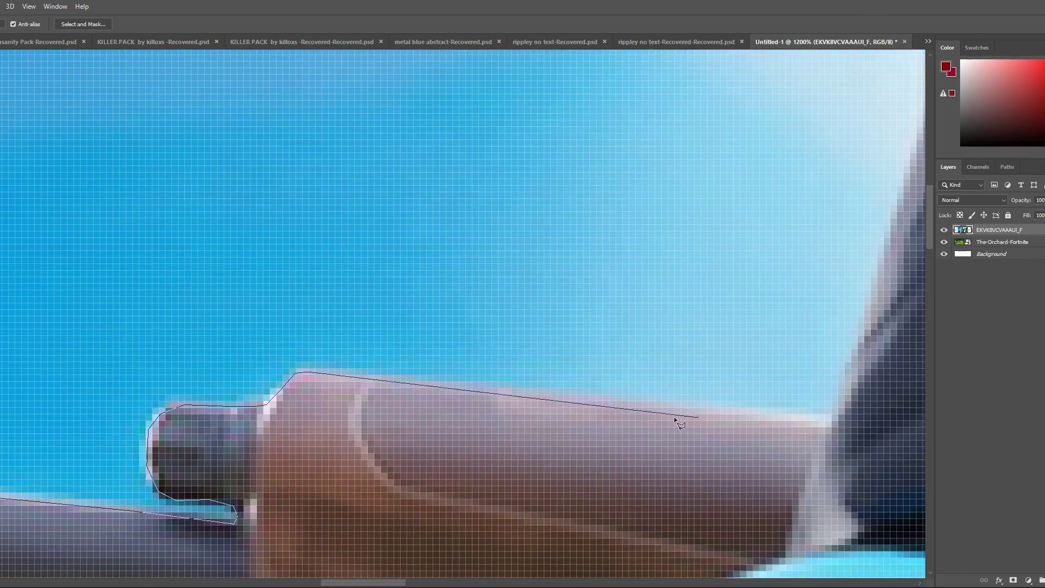
click(663, 403)
click(829, 422)
click(848, 366)
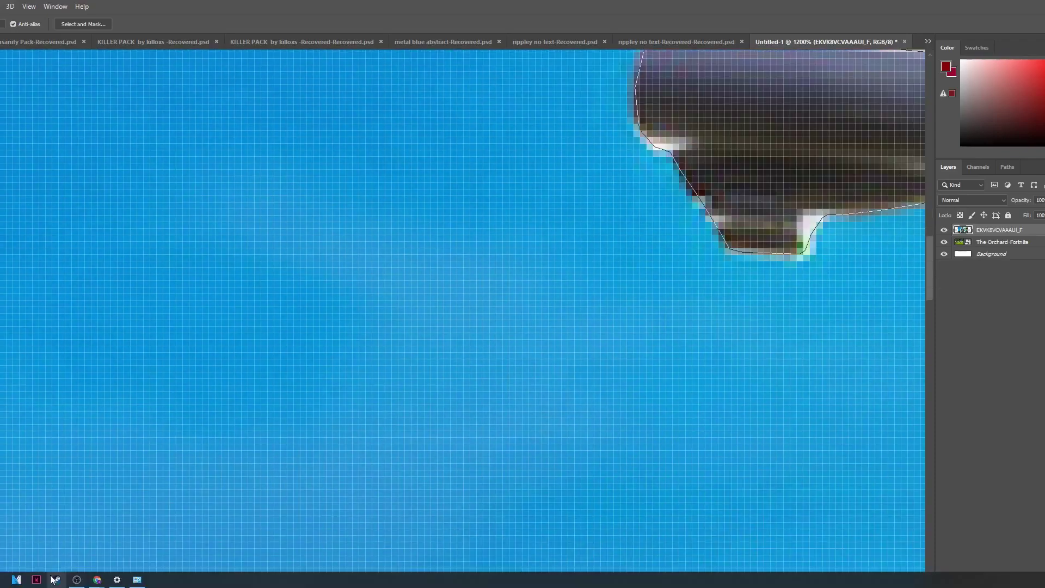
Step: Delete the selected sky around the barrel, deselect, and remove the sky and bushes remaining below the rifle
scroll(772, 120, down, 5)
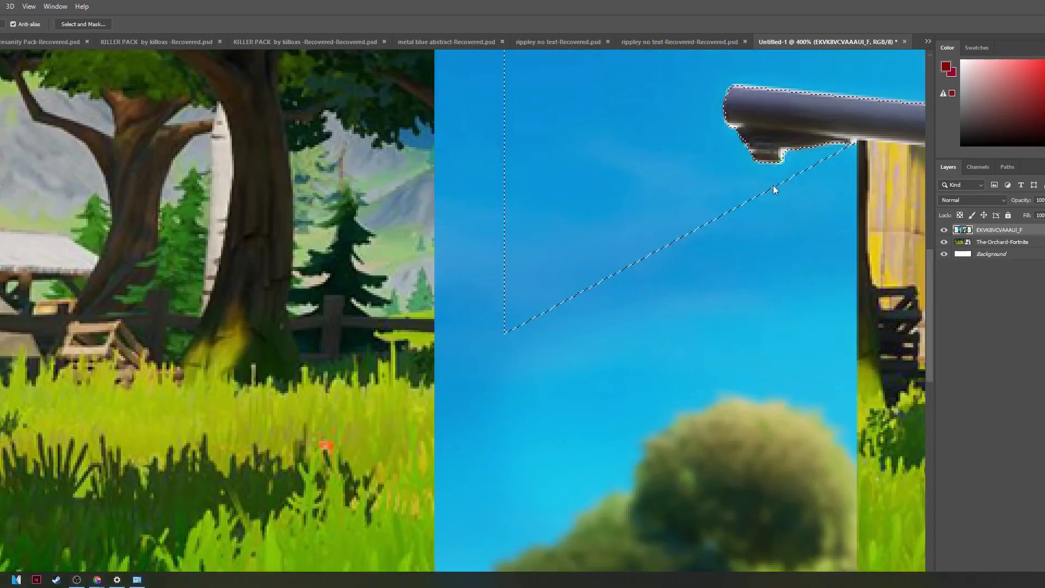
scroll(775, 189, up, 3)
key(Delete)
key(ctrl+d)
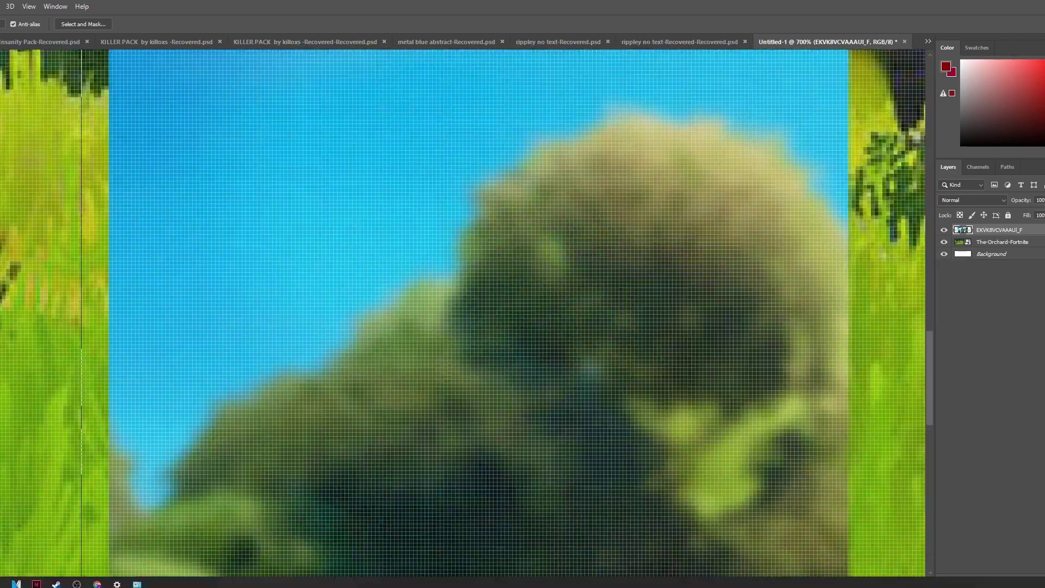
scroll(577, 242, down, 6)
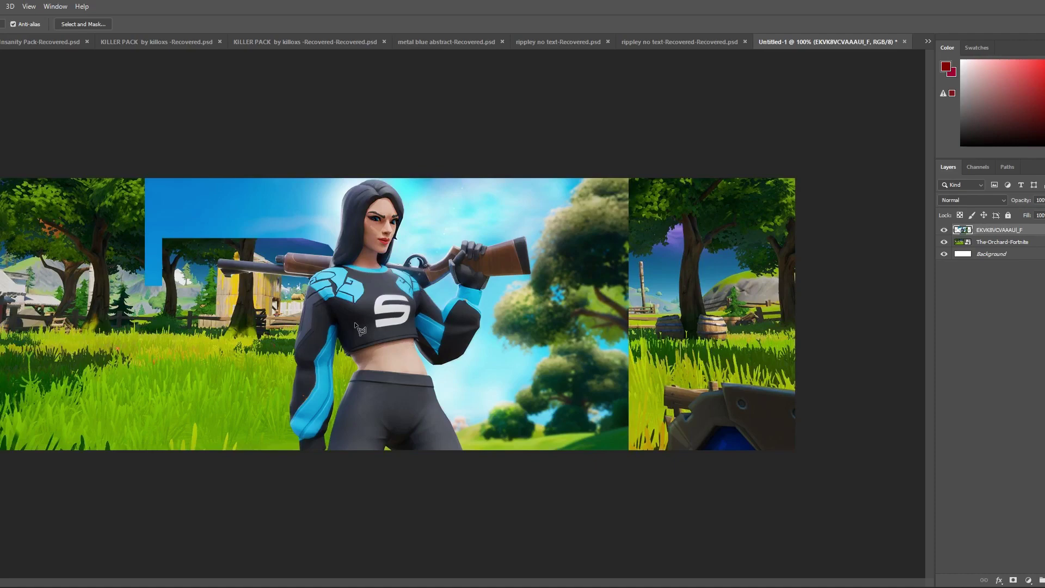
Step: Outline the outer edge of the long hair with the Polygonal Lasso, from the rifle up toward the crown
scroll(354, 185, up, 3)
scroll(338, 451, up, 1)
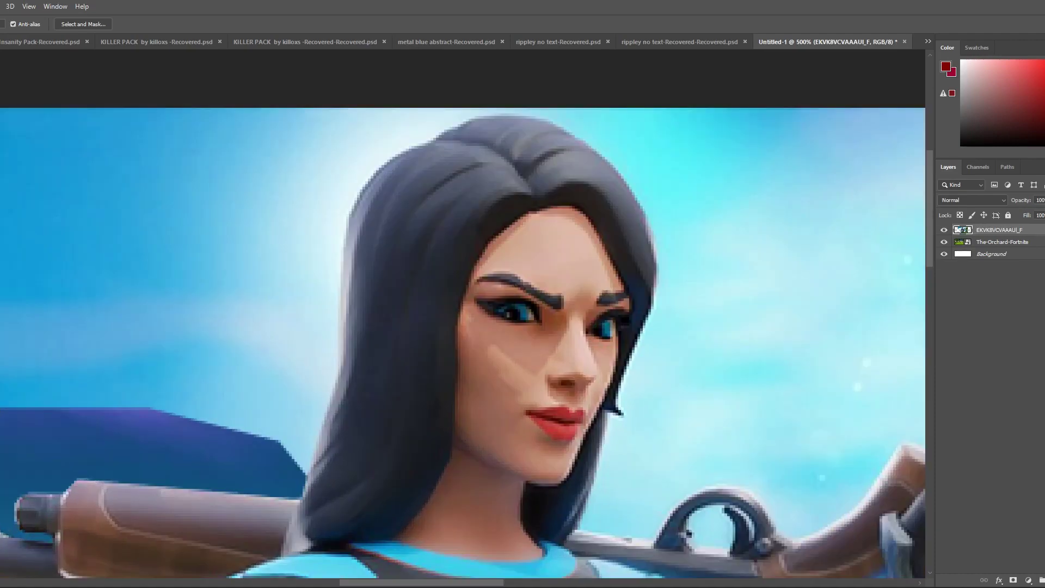
scroll(313, 466, up, 1)
click(297, 492)
click(343, 358)
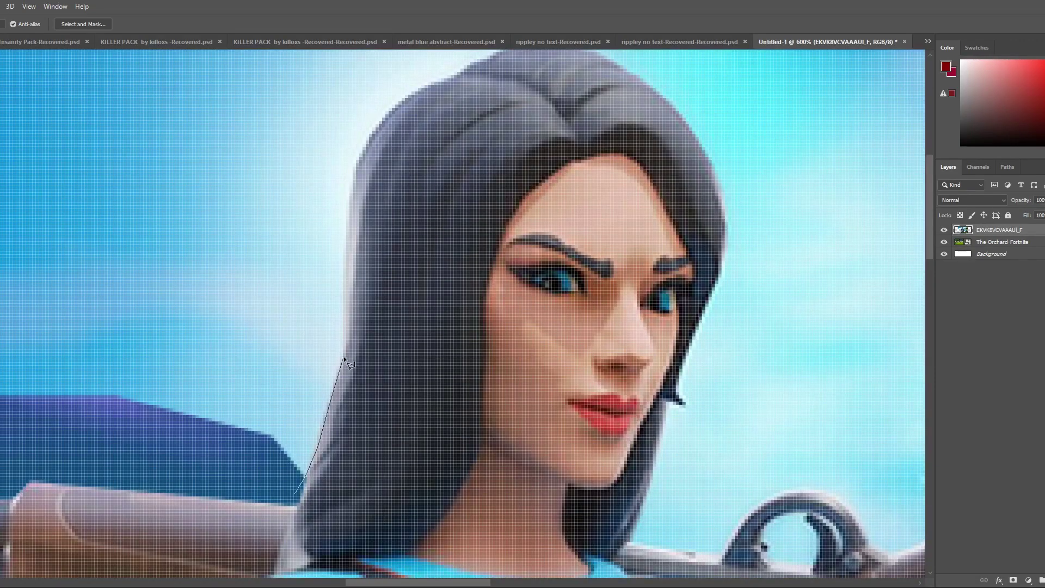
click(344, 298)
click(352, 189)
click(364, 151)
scroll(365, 150, up, 3)
click(396, 238)
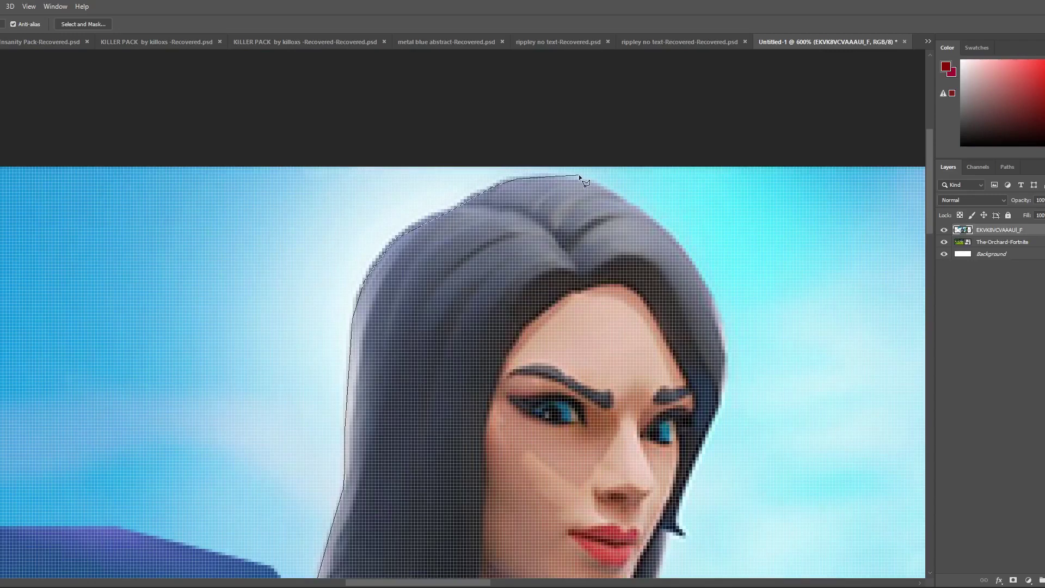
Step: Continue the outline over the crown and down the face side, close it around the sky, delete the area, and deselect
mouse_move(593, 185)
mouse_down()
mouse_move(697, 269)
mouse_move(726, 408)
mouse_move(678, 523)
mouse_move(852, 157)
mouse_up()
shift+click(882, 143)
shift+click(18, 144)
shift+click(19, 561)
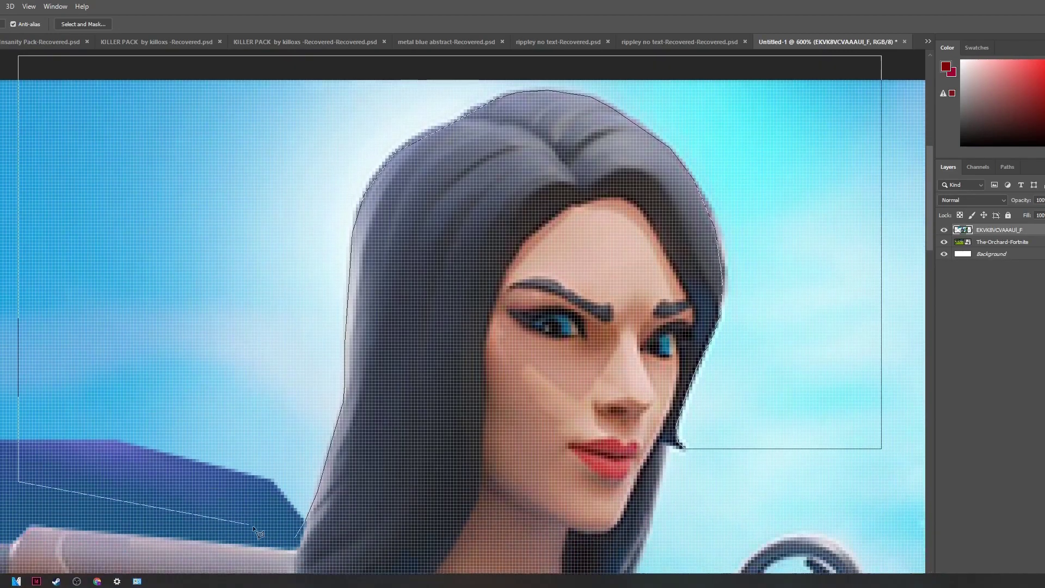
click(272, 534)
key(Delete)
key(ctrl+d)
scroll(460, 332, down, 2)
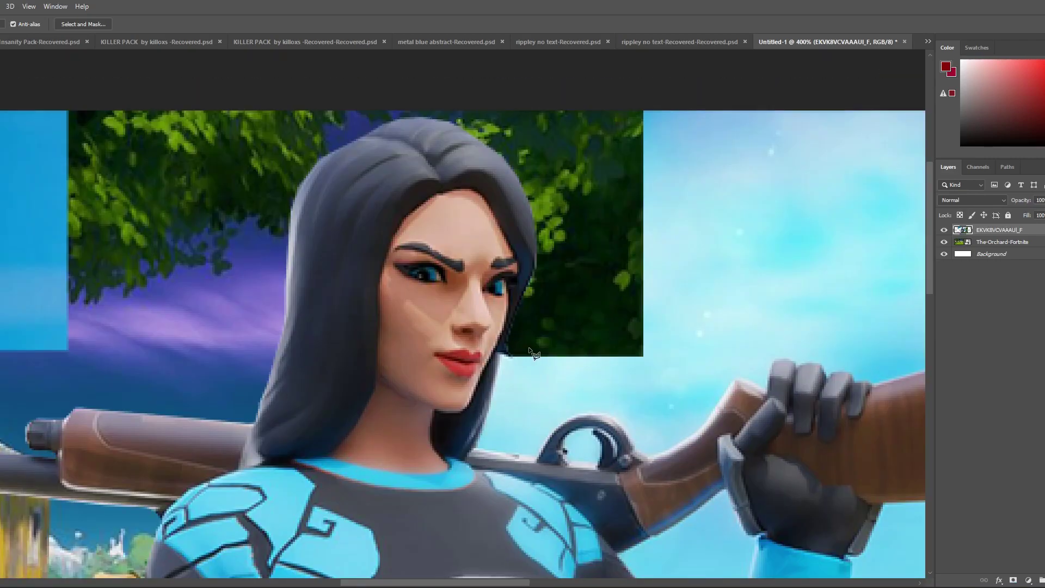
Step: Outline the edge from the hair tip down to the rifle receiver and over the trigger guard to the stock
scroll(533, 354, down, 3)
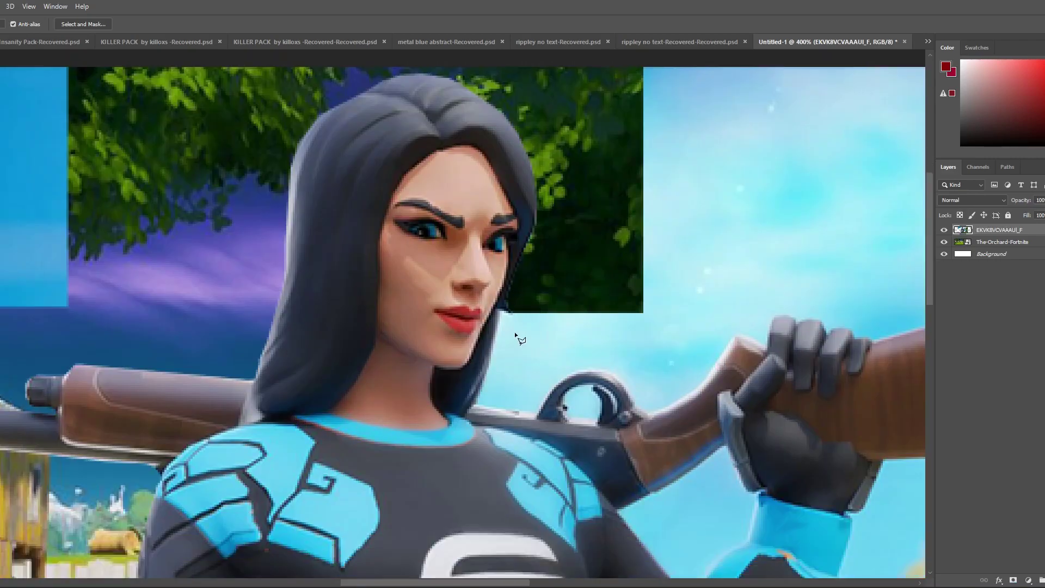
scroll(511, 245, up, 5)
mouse_move(496, 218)
mouse_down()
mouse_move(442, 383)
mouse_move(553, 395)
mouse_move(606, 335)
mouse_move(657, 323)
mouse_up()
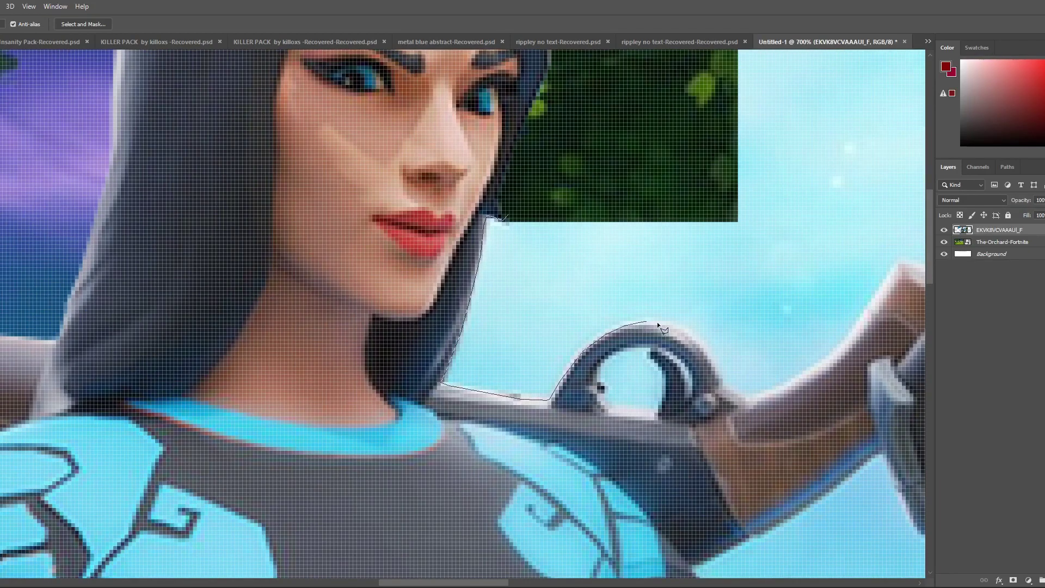
click(748, 401)
click(761, 398)
click(794, 382)
Step: Extend the outline along the stock to the gloved fingers, close it beside the face, and delete the enclosed sky
scroll(794, 382, right, 3)
click(677, 357)
click(702, 328)
click(722, 294)
click(741, 269)
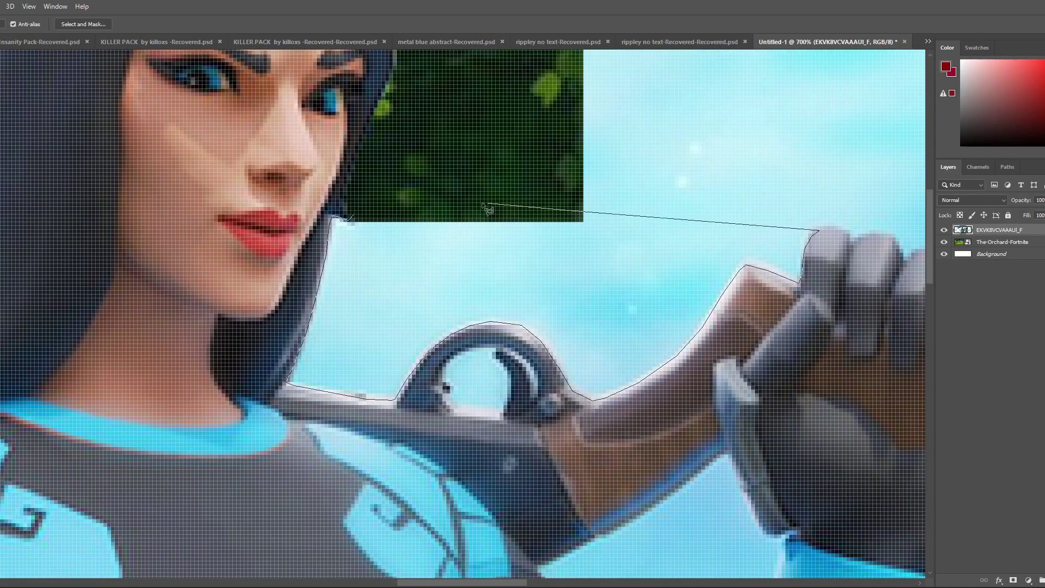
drag(484, 205, 356, 216)
key(Delete)
Step: Delete the sky inside the rifle's trigger guard and the small sliver beside the trigger
scroll(468, 385, up, 2)
mouse_move(395, 373)
mouse_down()
mouse_move(475, 319)
mouse_move(524, 405)
mouse_move(418, 425)
mouse_move(400, 374)
mouse_up()
key(Delete)
drag(550, 350, 553, 356)
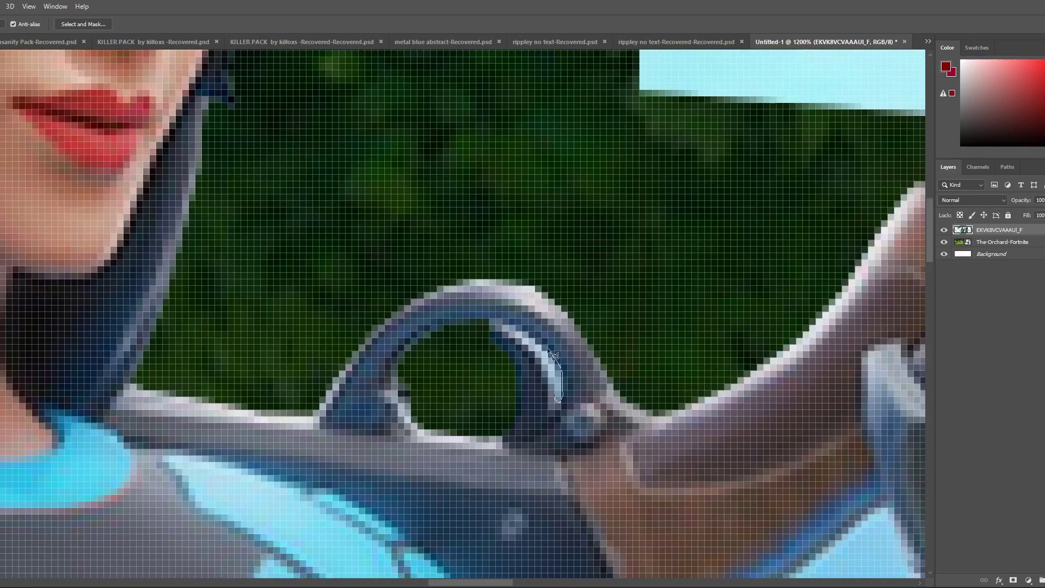
click(554, 395)
key(Delete)
scroll(630, 399, down, 7)
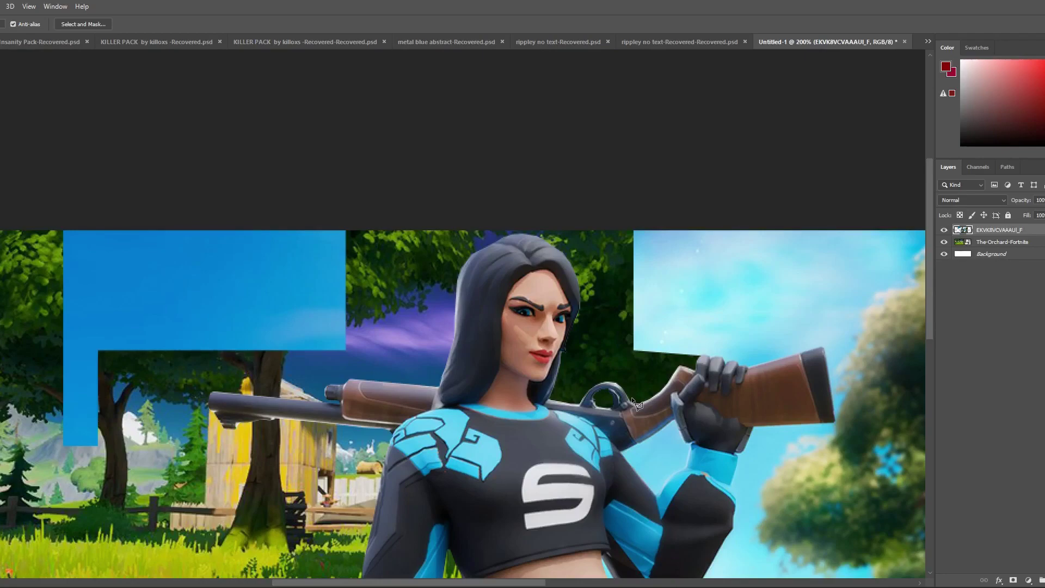
Step: Draw a lasso outline around the remaining backdrop beside the raised arm and carry it above the canvas to the far side
click(615, 219)
scroll(544, 403, down, 5)
scroll(475, 463, up, 2)
click(439, 376)
scroll(439, 375, down, 2)
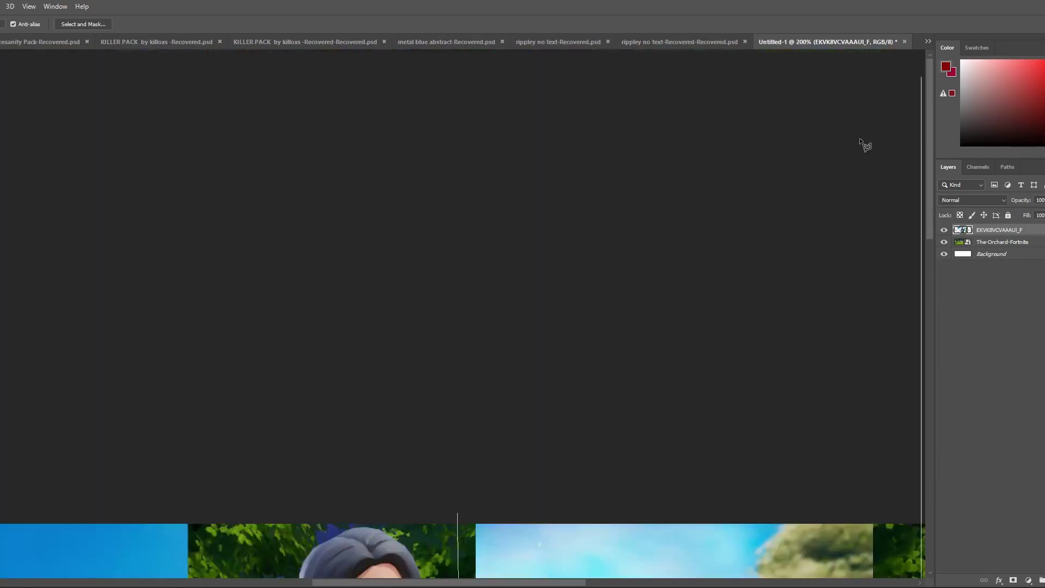
click(921, 321)
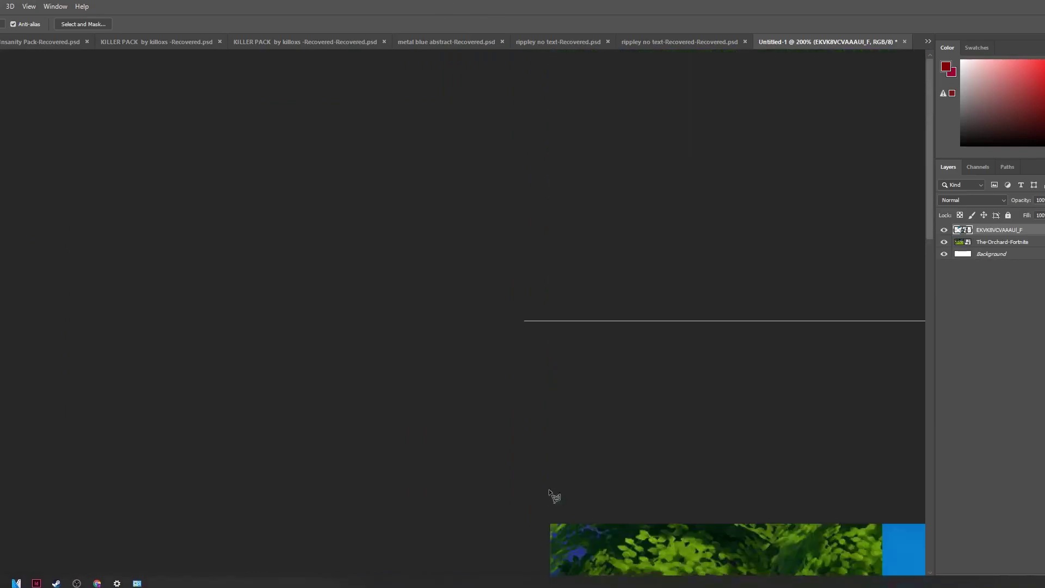
shift+click(728, 494)
shift+click(728, 449)
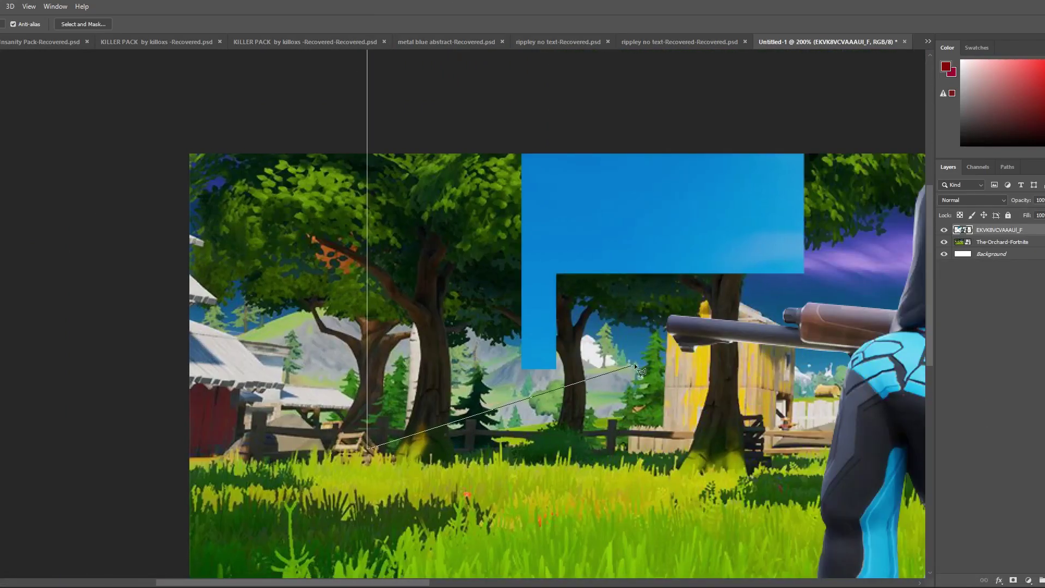
Step: Close the outline above the rifle barrel and the character's head, delete all remaining backdrop pieces, and deselect
click(614, 369)
click(652, 310)
click(811, 286)
click(761, 114)
click(843, 107)
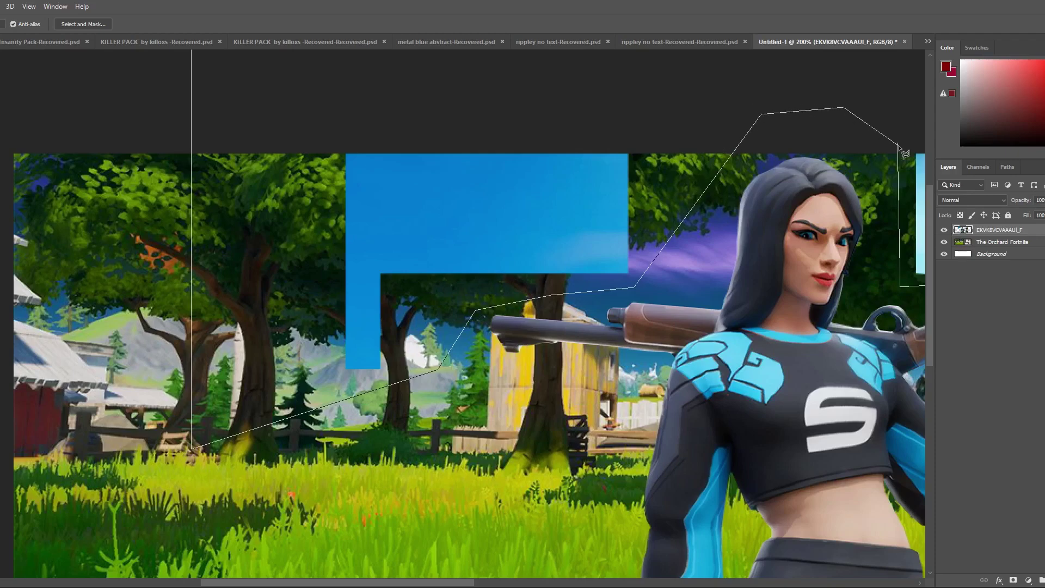
double_click(900, 146)
key(Delete)
key(ctrl+d)
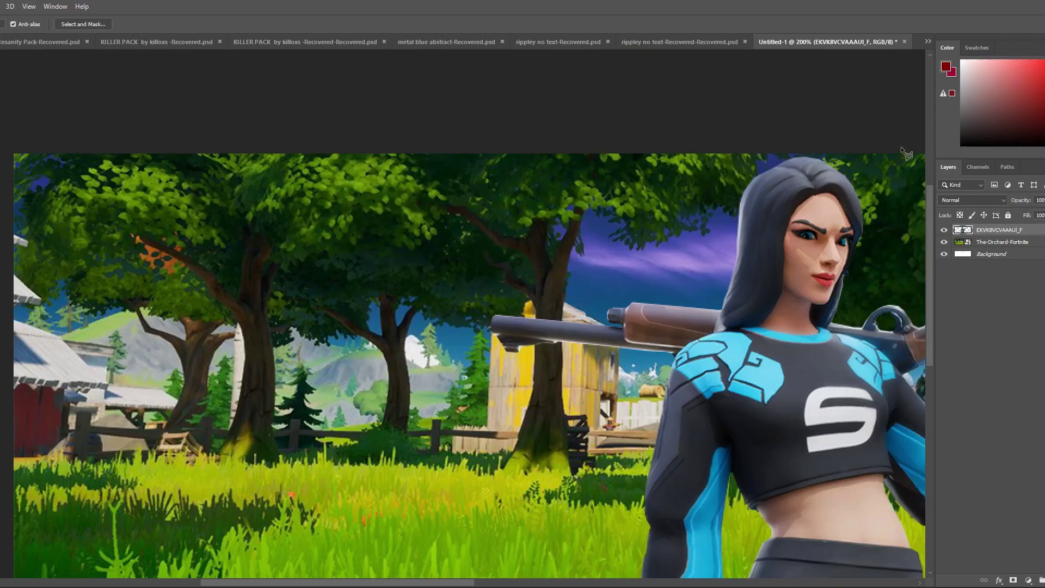
Step: Scale the cut-out character to 104.39%, move her to the right part of the banner, and rotate her by -1.09 degrees
scroll(745, 191, down, 2)
scroll(422, 285, up, 2)
scroll(422, 285, down, 1)
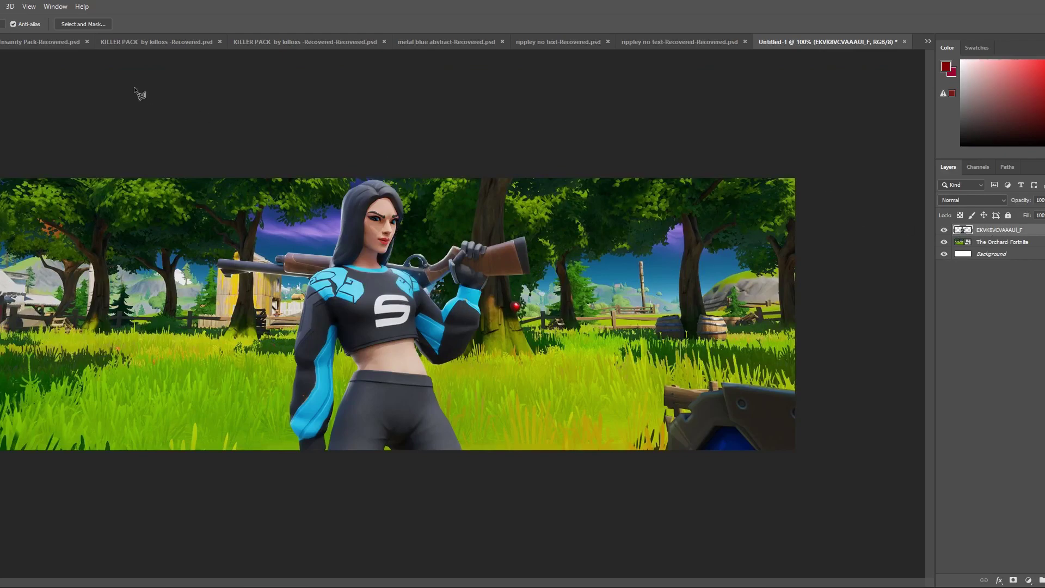
key(v)
key(ctrl+t)
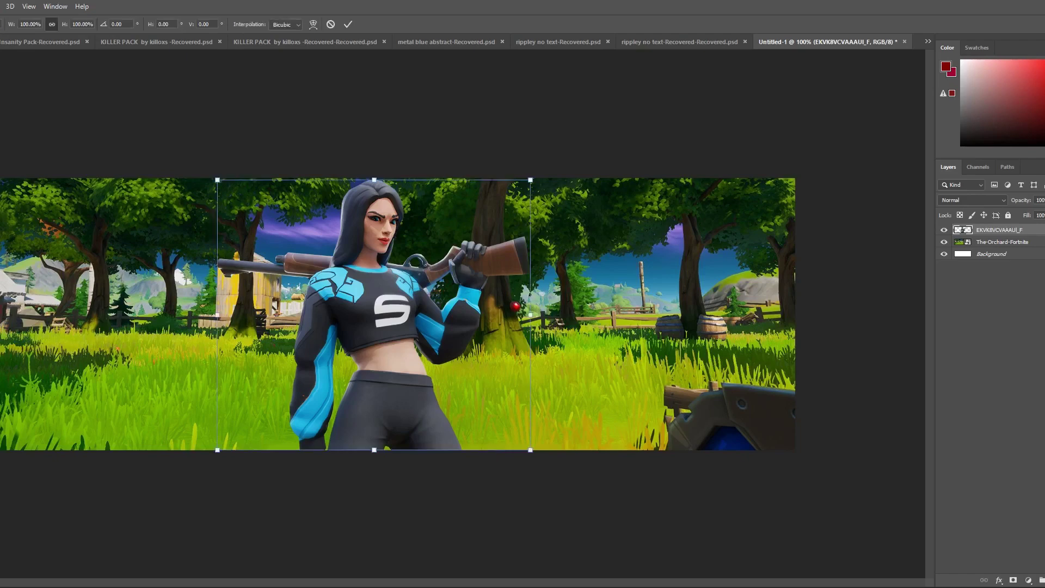
mouse_move(535, 181)
mouse_down()
mouse_move(554, 171)
mouse_move(544, 168)
mouse_up()
key(ctrl+z)
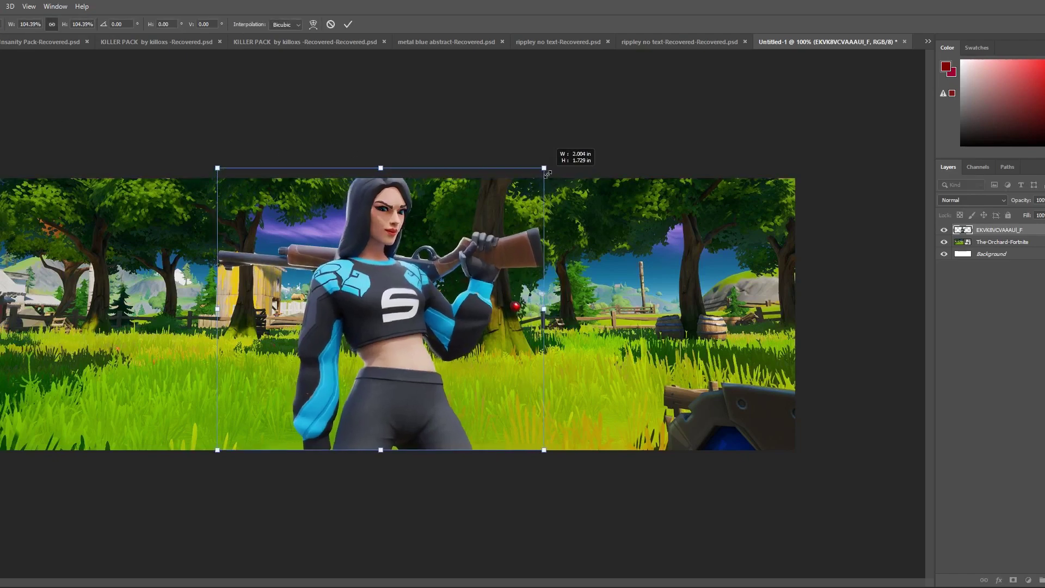
drag(483, 250, 667, 260)
drag(570, 149, 567, 151)
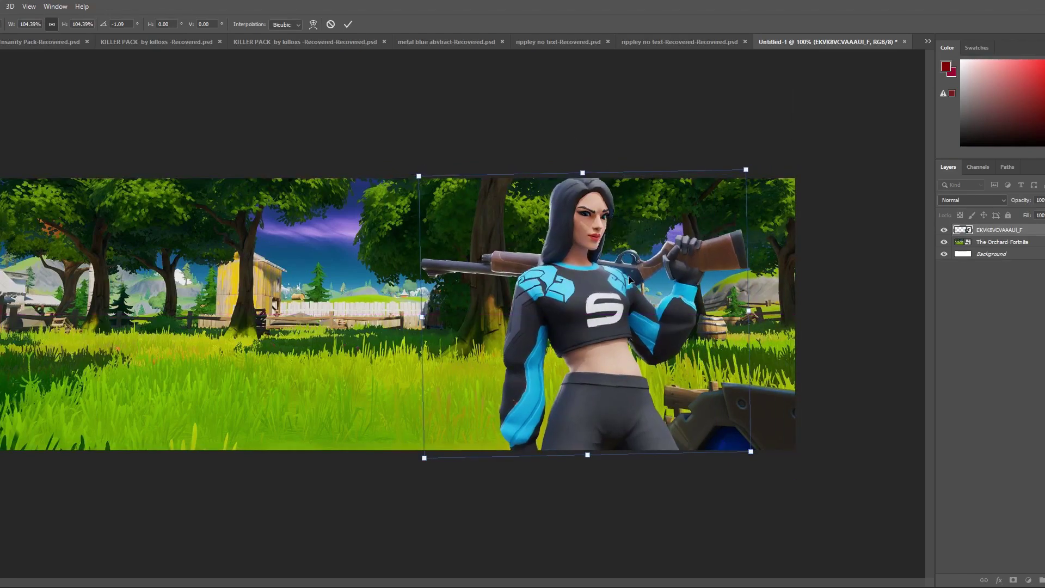
key(Return)
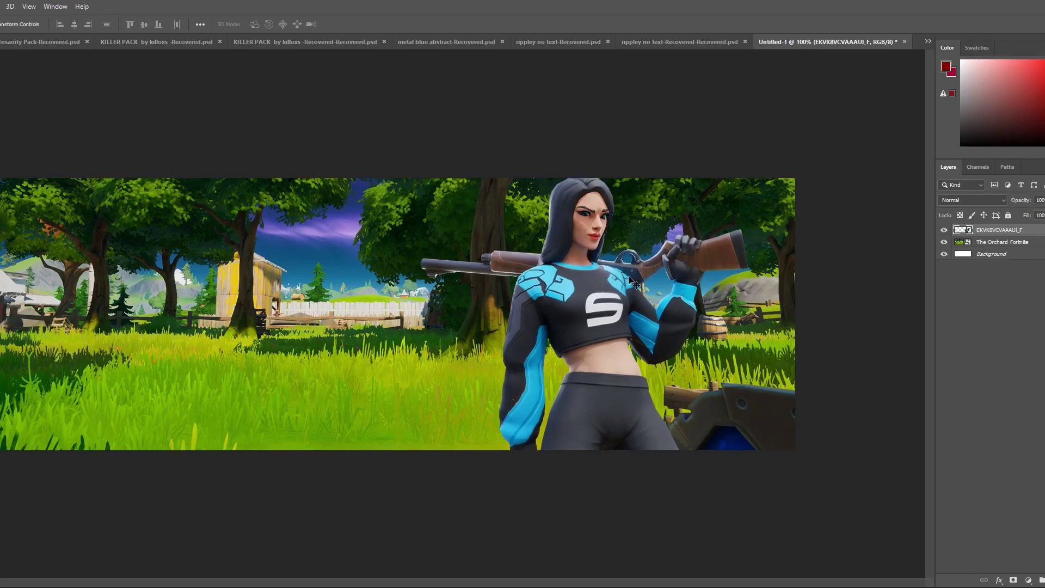
Step: Delete The-Orchard-Fortnite layer and place the orchard picture again beneath the character
click(1011, 245)
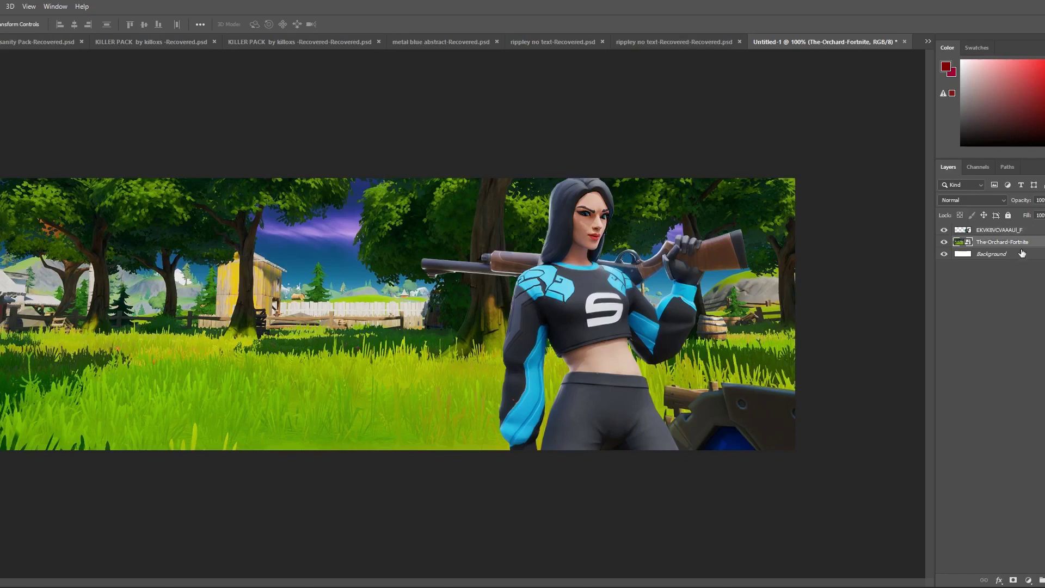
key(Delete)
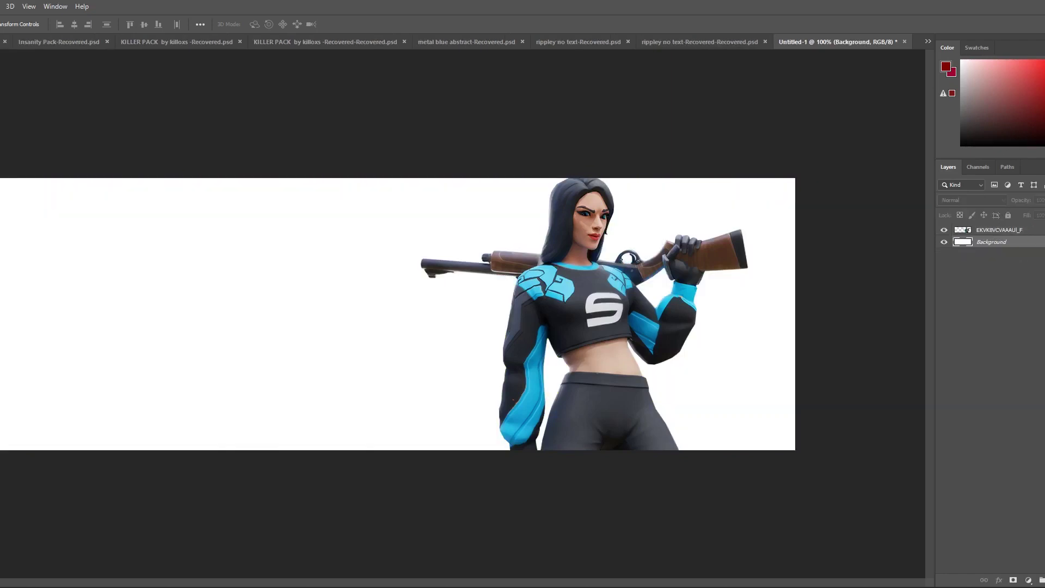
click(7, 213)
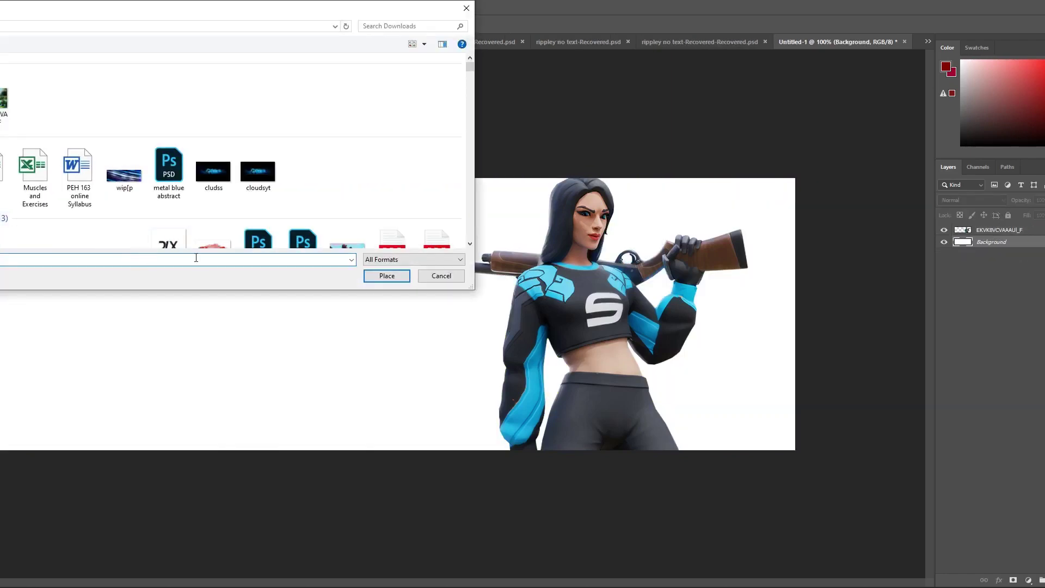
double_click(1, 100)
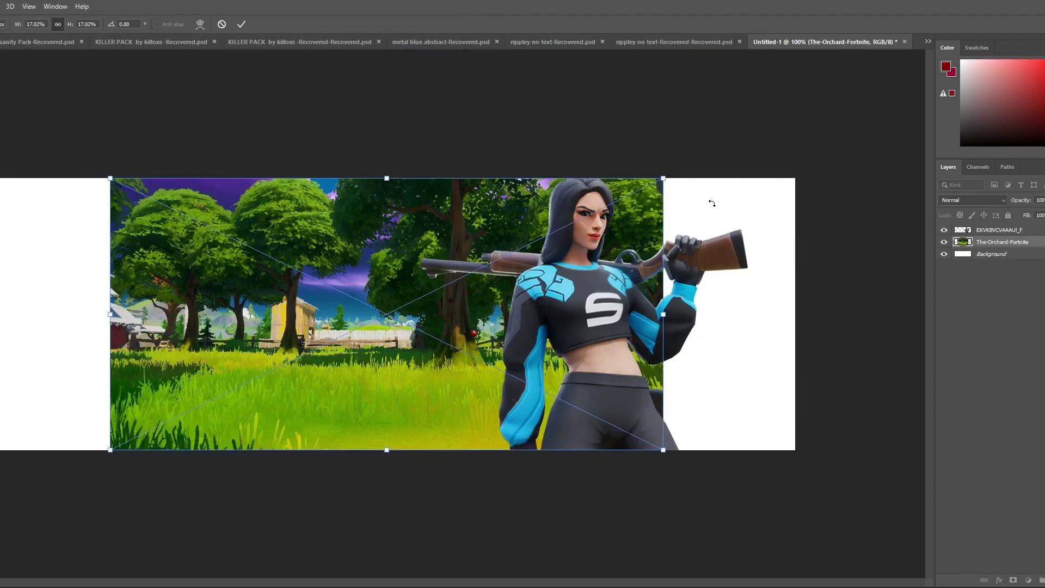
Step: Turn the placed orchard picture upside down by about 179 degrees and enlarge it to cover the whole banner
drag(661, 178, 902, 144)
drag(609, 196, 513, 229)
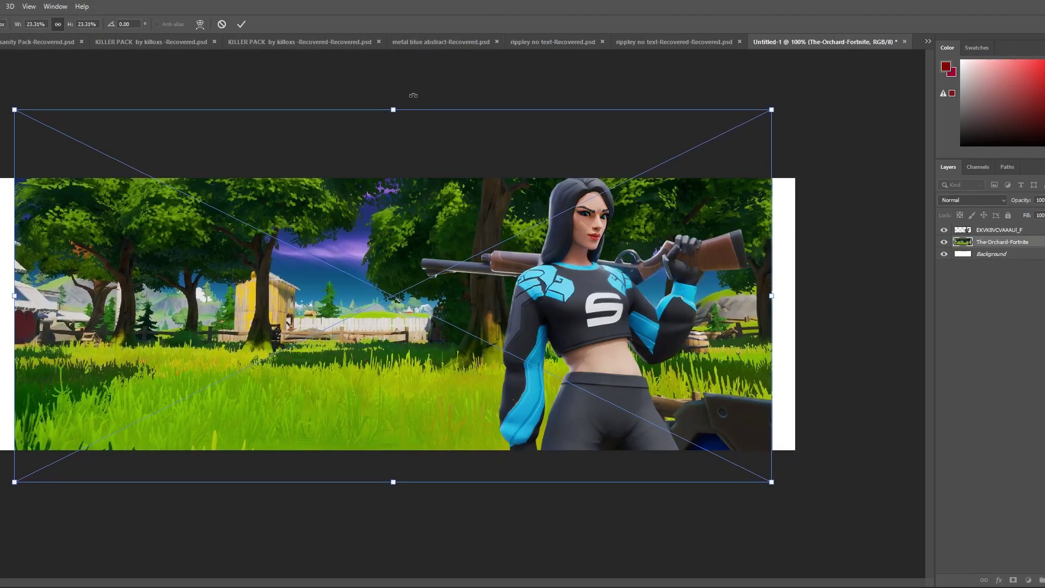
drag(446, 96, 350, 530)
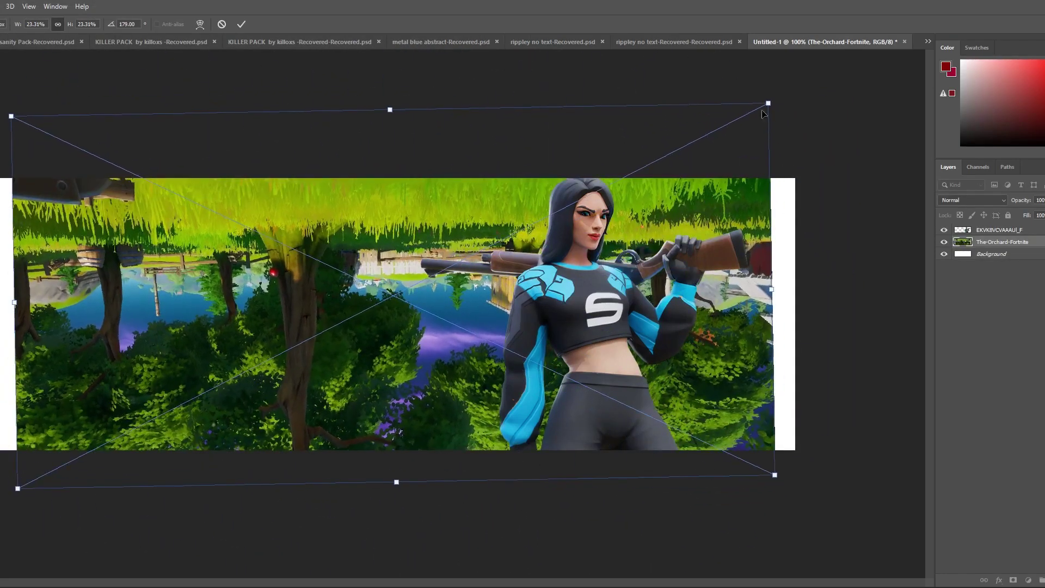
drag(770, 101, 933, 18)
drag(651, 249, 602, 242)
key(Return)
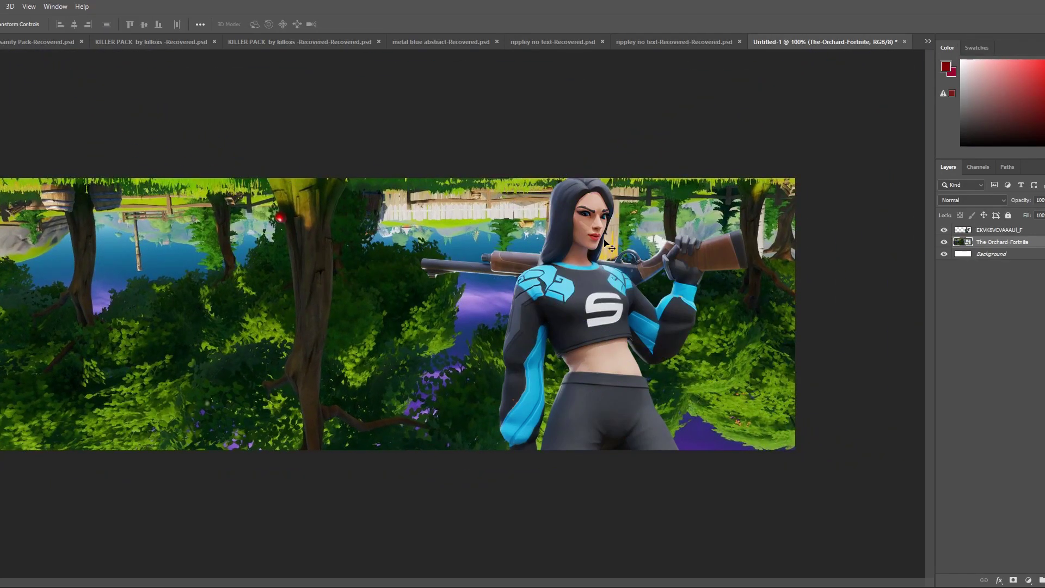
Step: Add a Hue/Saturation adjustment above the orchard picture and lower its saturation until the background is black and white
click(1029, 580)
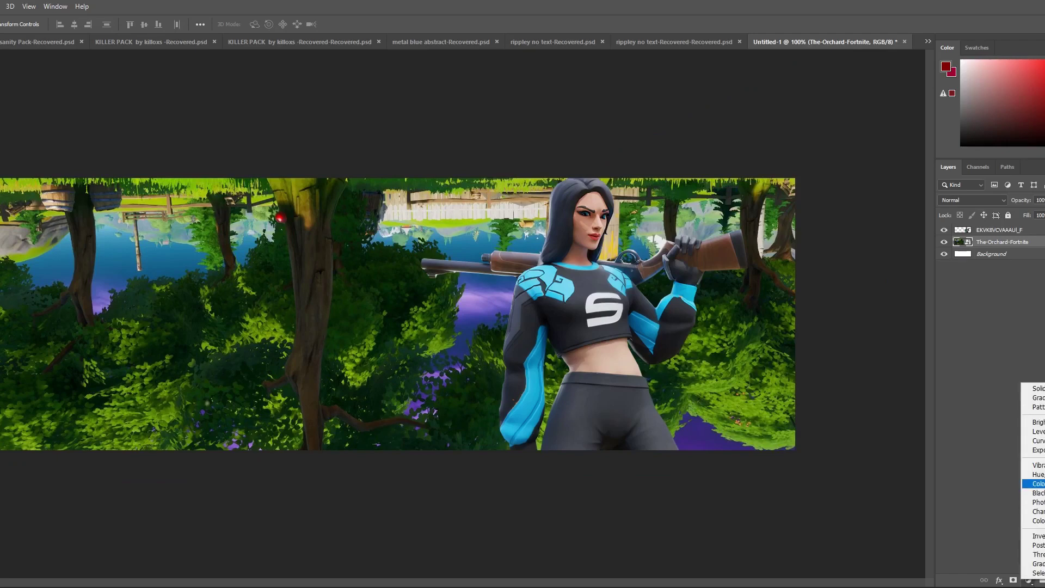
click(1032, 474)
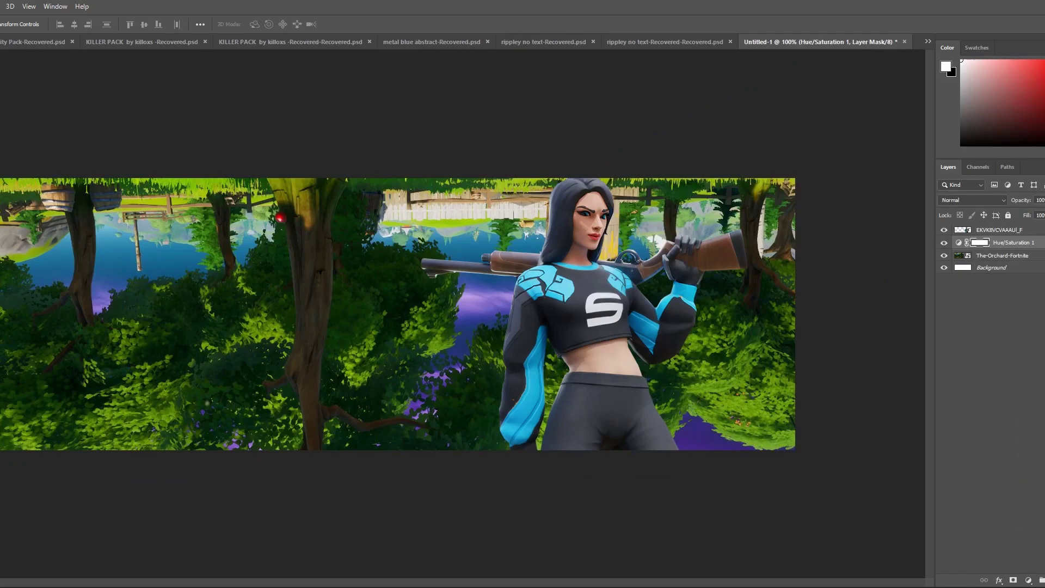
drag(1044, 491, 978, 491)
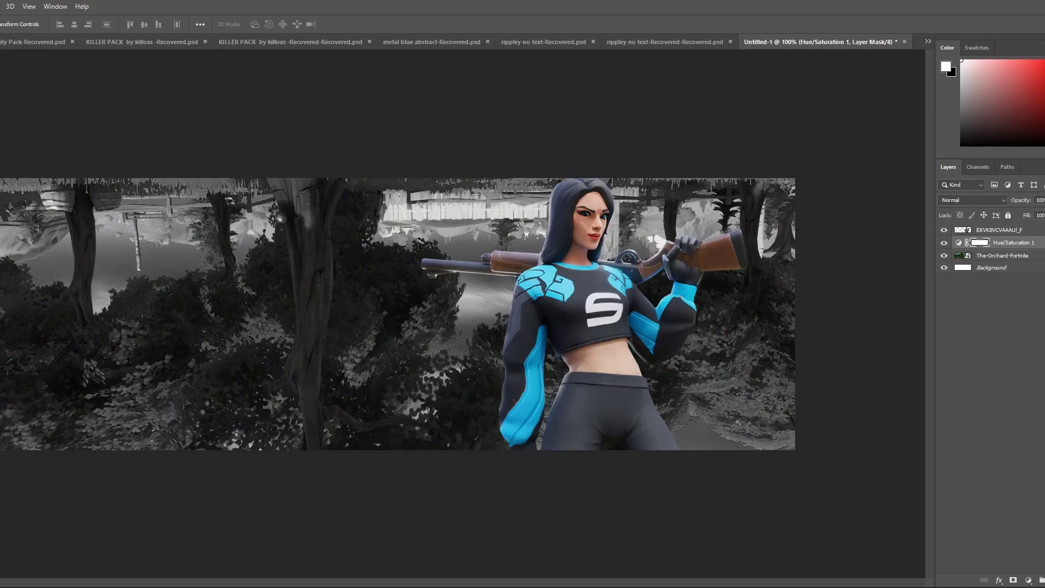
Step: Create a new empty layer above the Hue/Saturation adjustment and ready the Brush tool with black as the foreground colour
key(ctrl+shift+alt+n)
click(0, 354)
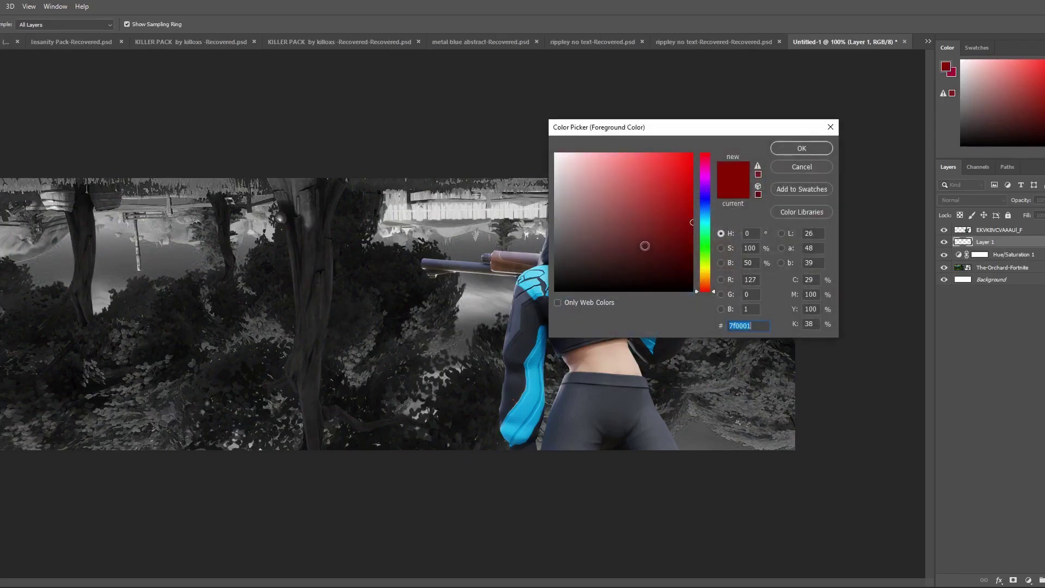
drag(644, 245, 451, 311)
click(800, 149)
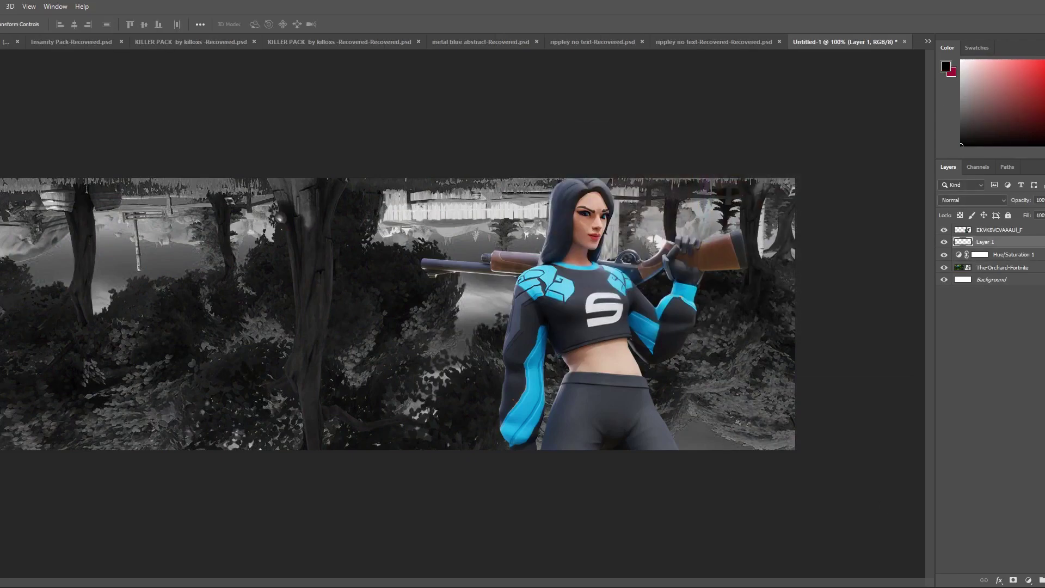
key(b)
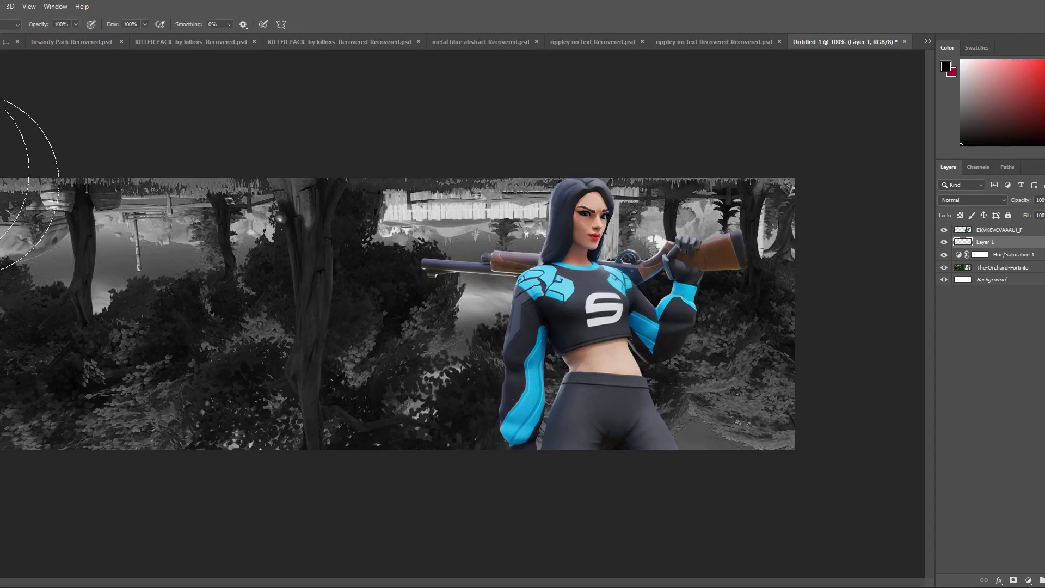
Step: Add a Brightness/Contrast adjustment above the Hue/Saturation layer, darken the background strongly, and reselect Layer 1
click(1003, 256)
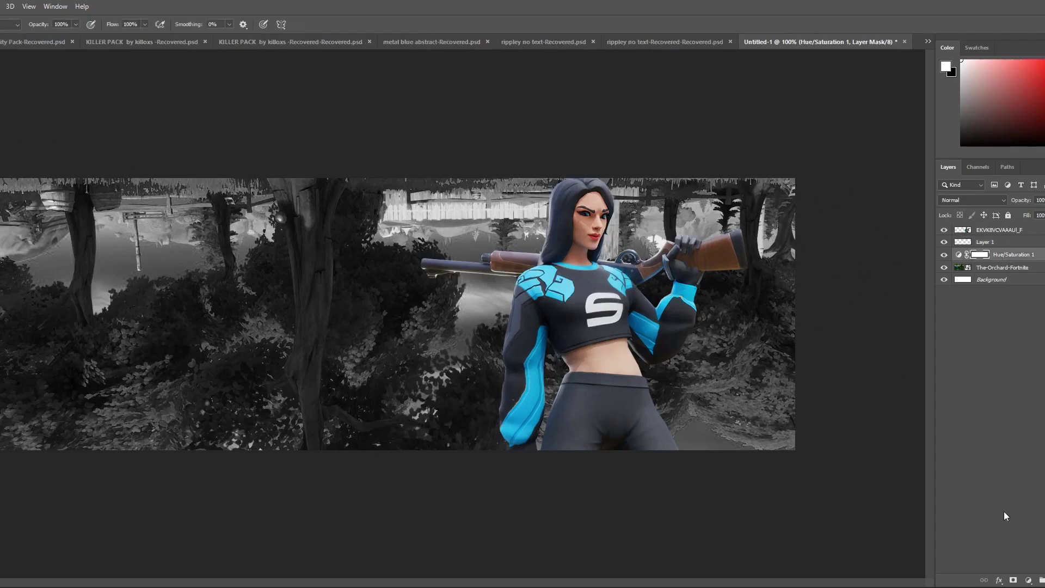
click(1034, 581)
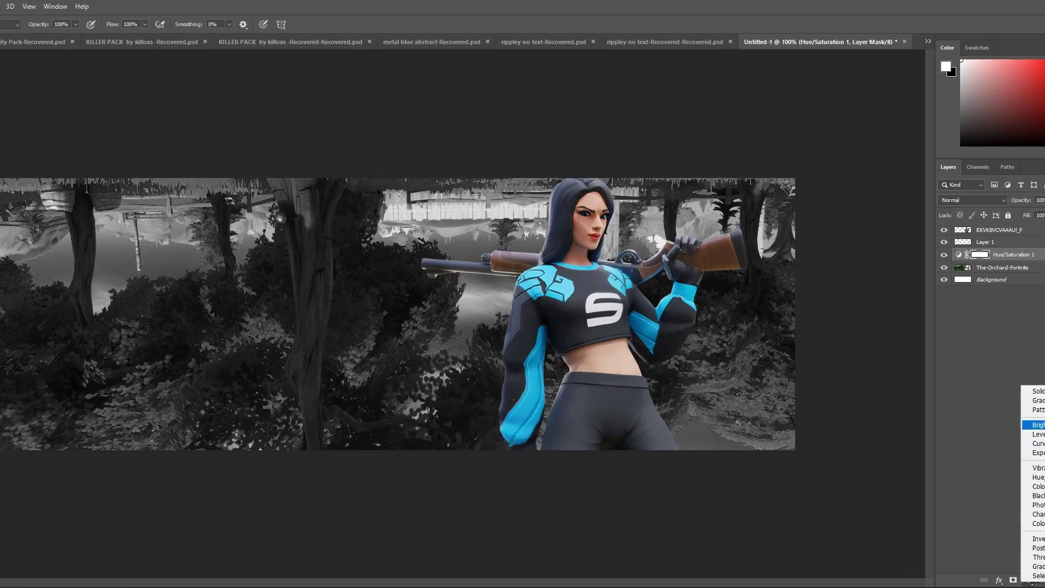
click(1036, 425)
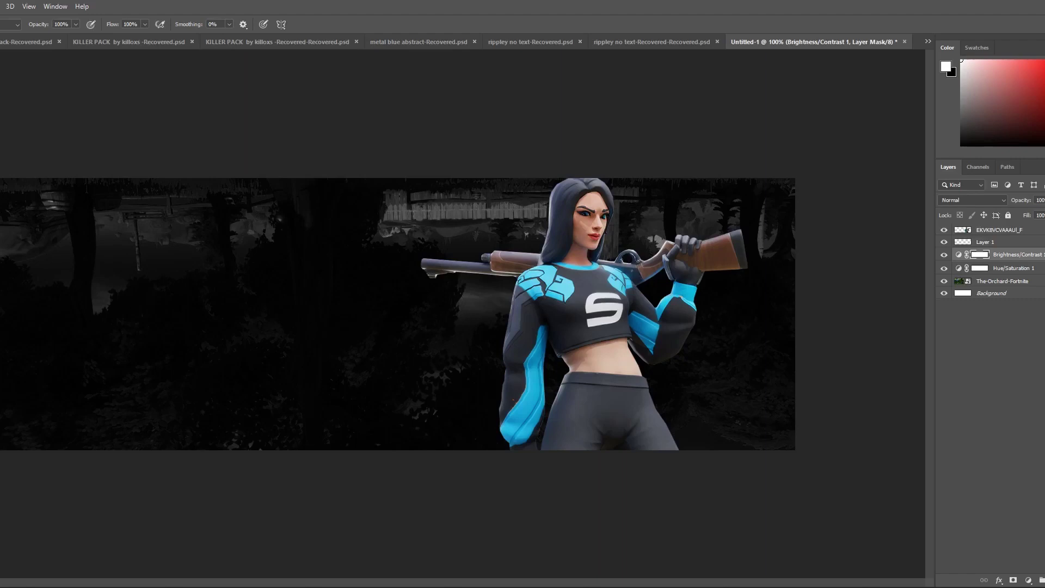
click(989, 245)
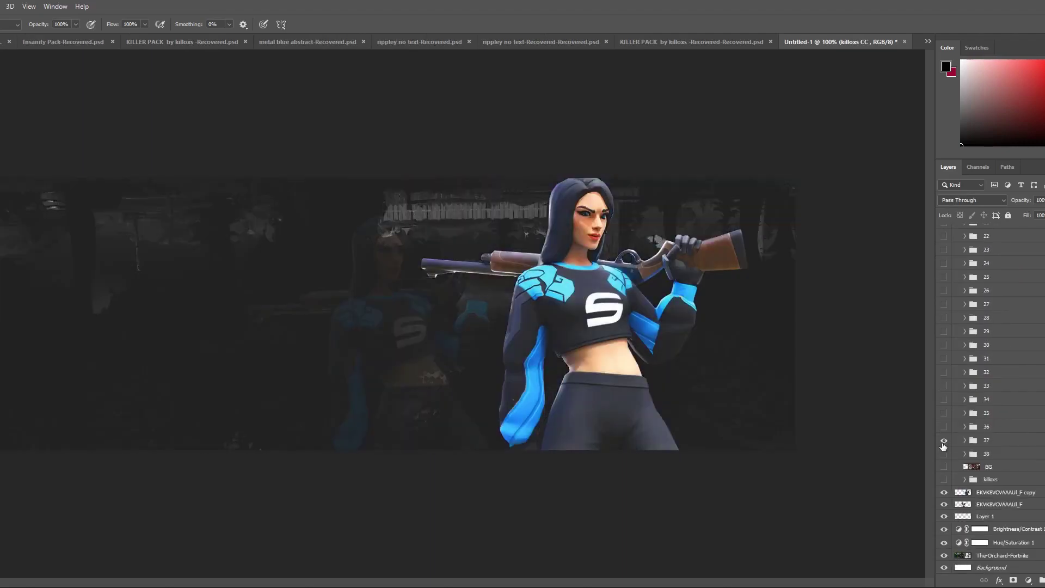
Step: Preview the numbered colour-correction folders of killoxs CC on the banner, working from 31 down to 26
scroll(948, 376, up, 2)
click(945, 386)
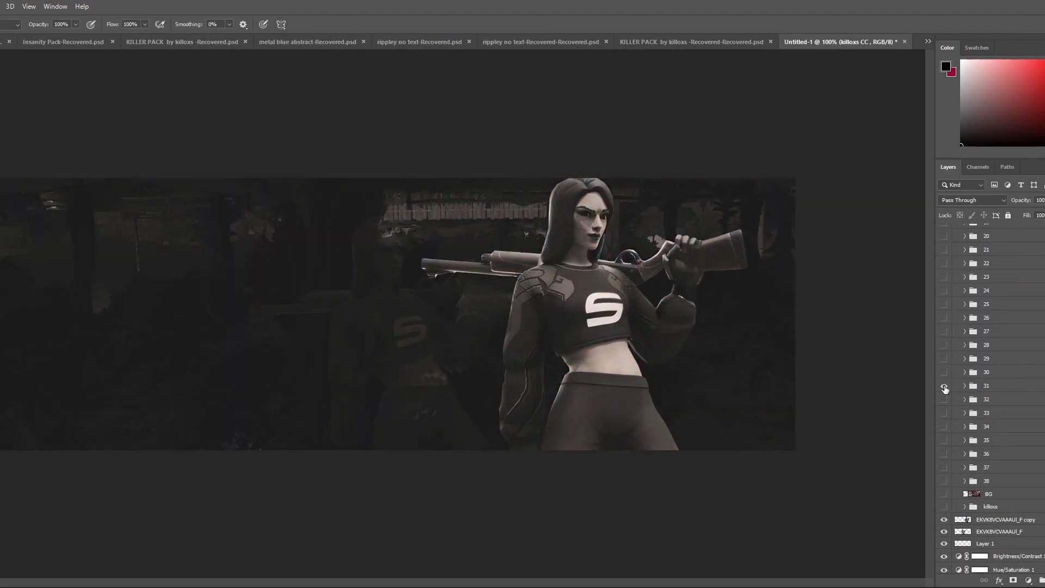
click(944, 387)
click(944, 361)
scroll(945, 363, up, 1)
click(945, 373)
click(945, 359)
scroll(946, 363, up, 1)
click(965, 372)
click(988, 372)
click(1028, 581)
click(1037, 475)
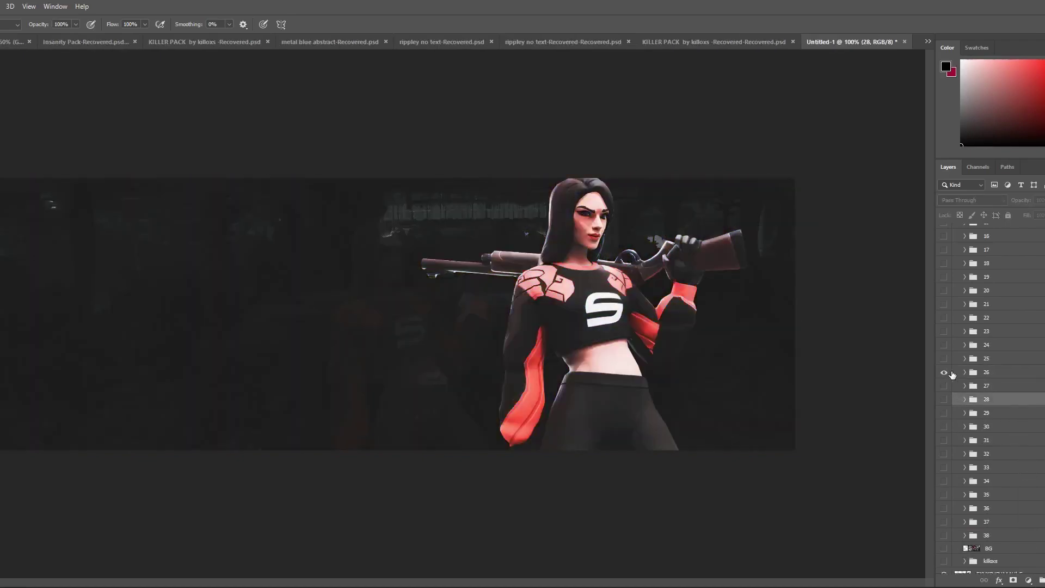
click(1028, 580)
click(1038, 475)
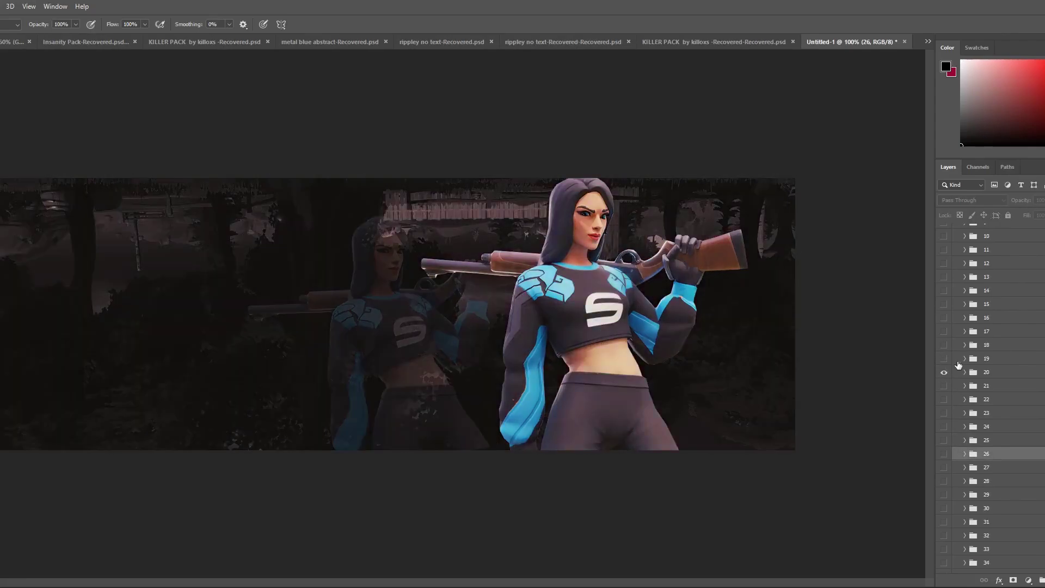
Step: Preview the lower-numbered killoxs CC folders on the banner, working from 20 down to 2
click(946, 398)
scroll(943, 399, up, 1)
scroll(945, 405, up, 2)
click(945, 412)
scroll(944, 413, up, 1)
click(945, 409)
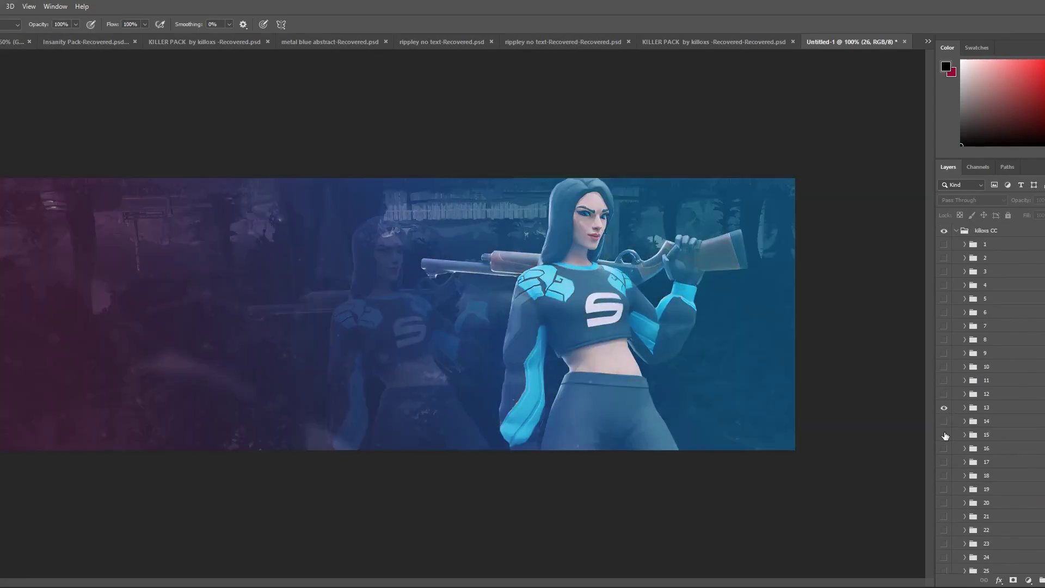
click(944, 409)
click(943, 382)
click(944, 383)
click(945, 354)
click(944, 326)
click(944, 298)
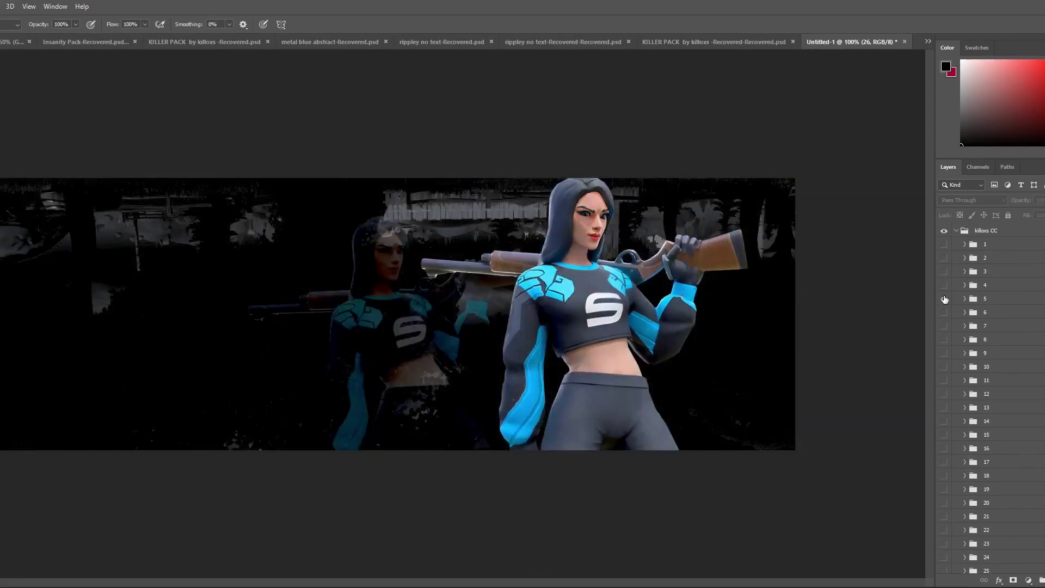
click(944, 299)
click(944, 260)
click(944, 259)
Step: Turn on folder 38 of killoxs CC, hide several of its adjustment layers including the last one, and compare the banner without it
scroll(944, 272, down, 10)
click(944, 455)
click(964, 455)
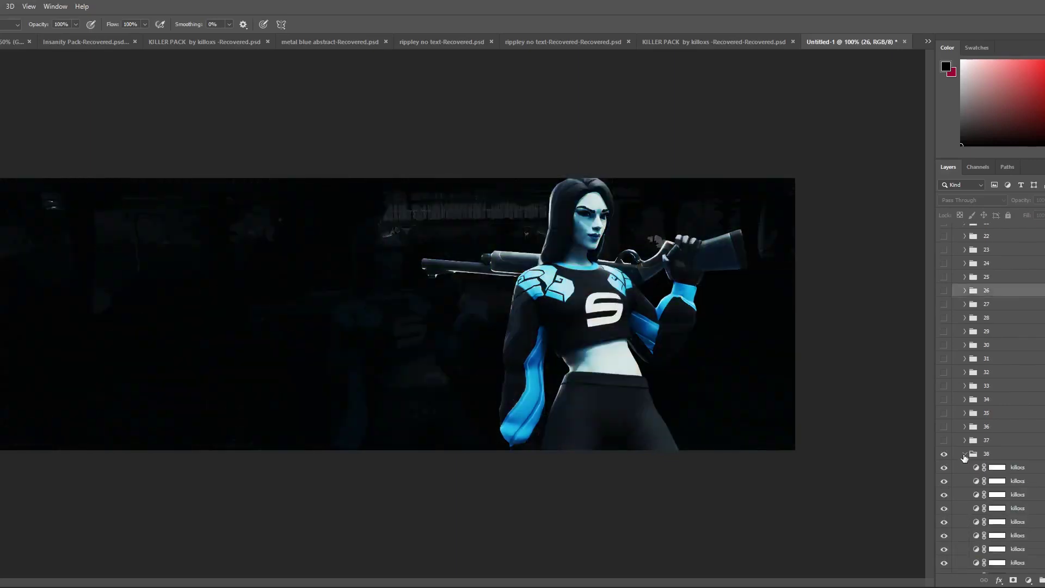
click(944, 481)
scroll(944, 528, down, 1)
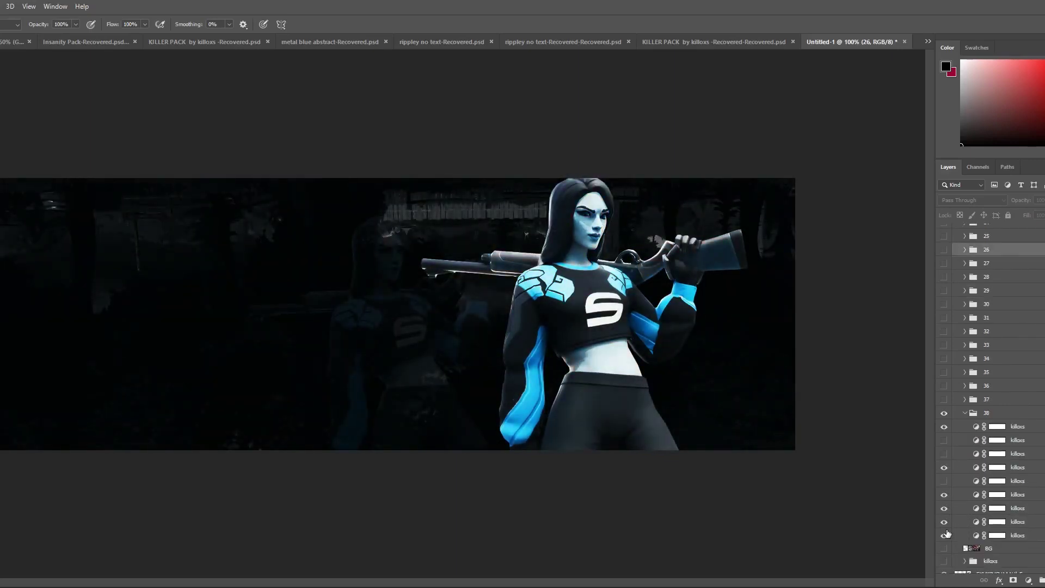
click(944, 535)
click(965, 415)
click(944, 455)
click(944, 454)
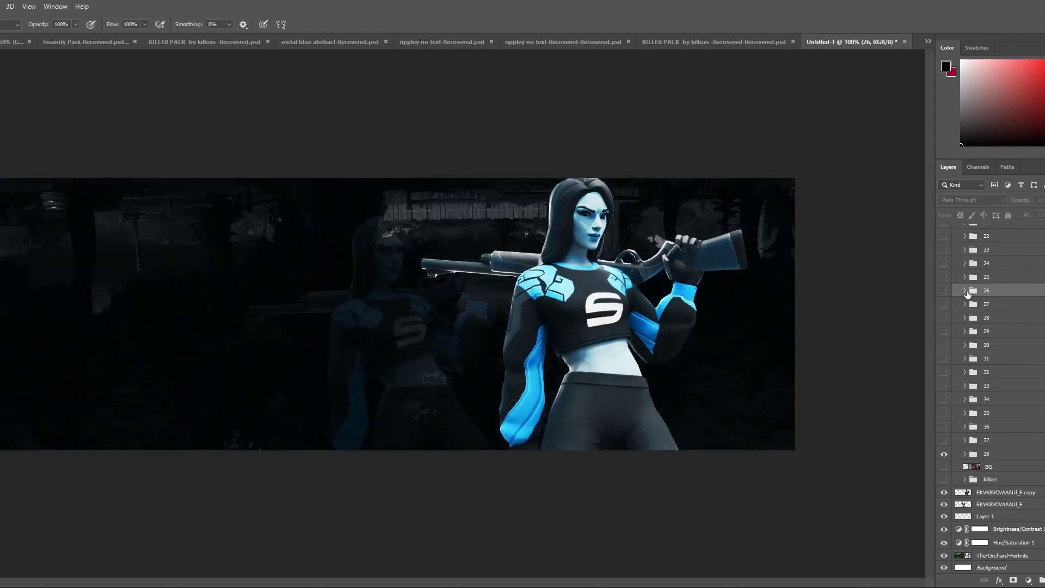
Step: Try other numbered killoxs CC folders, including 14 and 20, on top of folder 38, hiding each one again
scroll(970, 294, up, 9)
click(945, 263)
click(944, 262)
click(944, 277)
scroll(953, 294, up, 6)
click(945, 356)
click(944, 330)
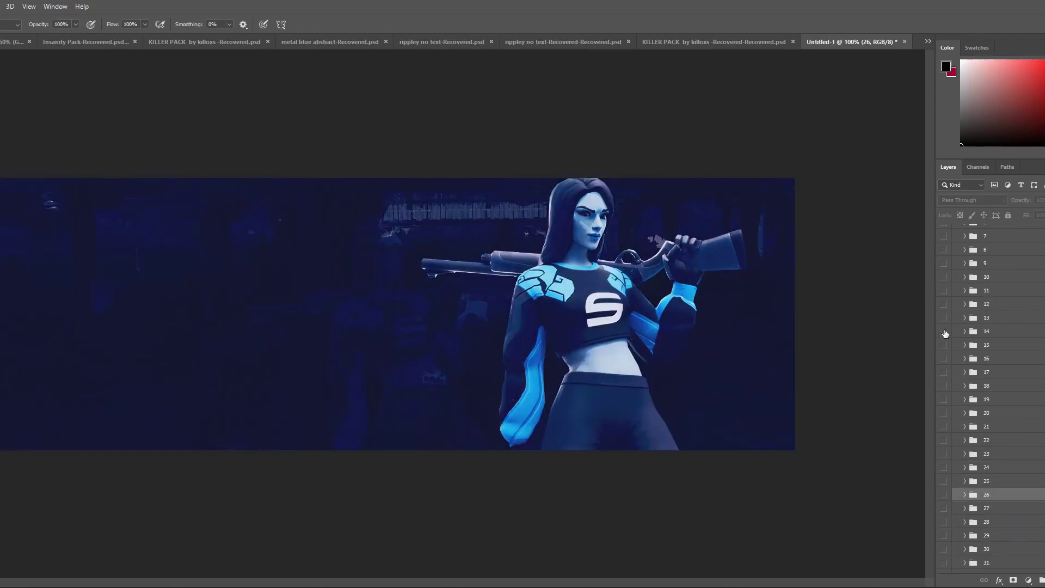
click(944, 331)
click(945, 278)
click(945, 278)
scroll(947, 280, up, 1)
click(944, 385)
click(944, 385)
click(945, 427)
click(944, 428)
click(944, 455)
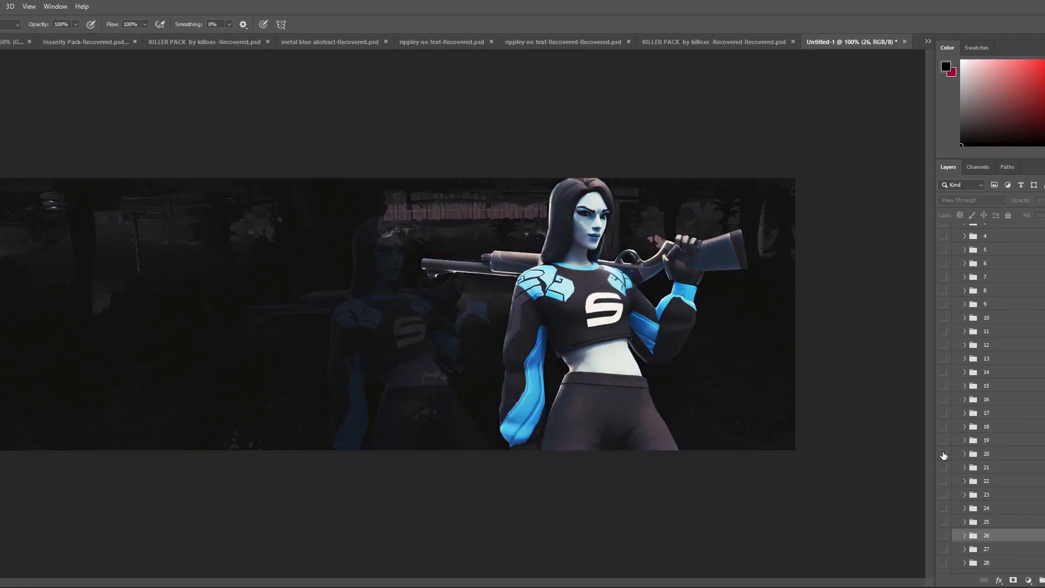
click(945, 454)
scroll(980, 337, up, 2)
Step: Show a low smoke strip in the KILLER PACK file's Smoke group and copy it into the banner directly above Layer 1
click(955, 231)
click(986, 268)
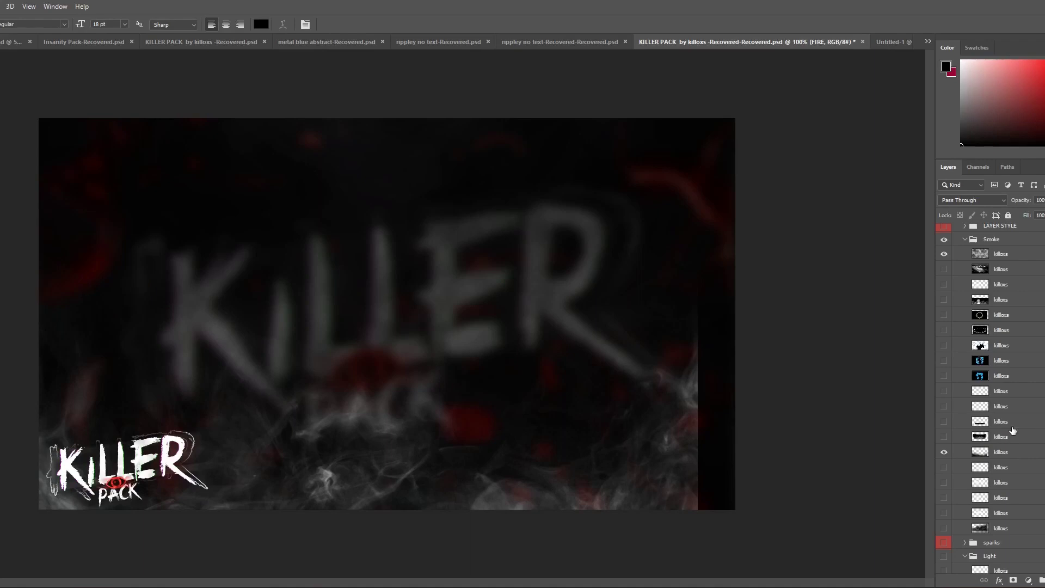
click(944, 451)
click(943, 421)
drag(1002, 422, 323, 389)
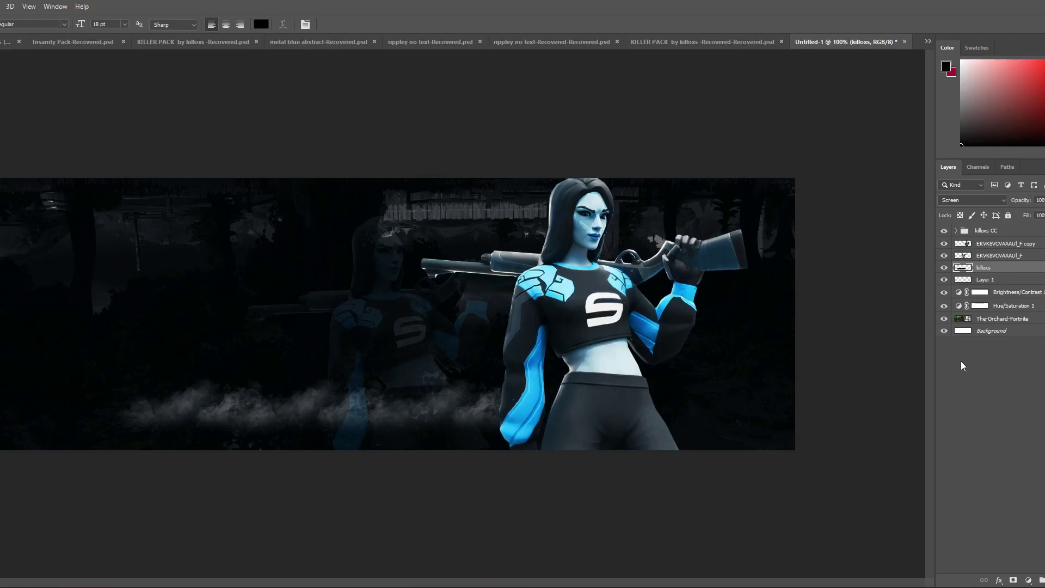
Step: Enlarge the copied smoke strip to about 231% and position it along the banner's bottom edge
key(ctrl+t)
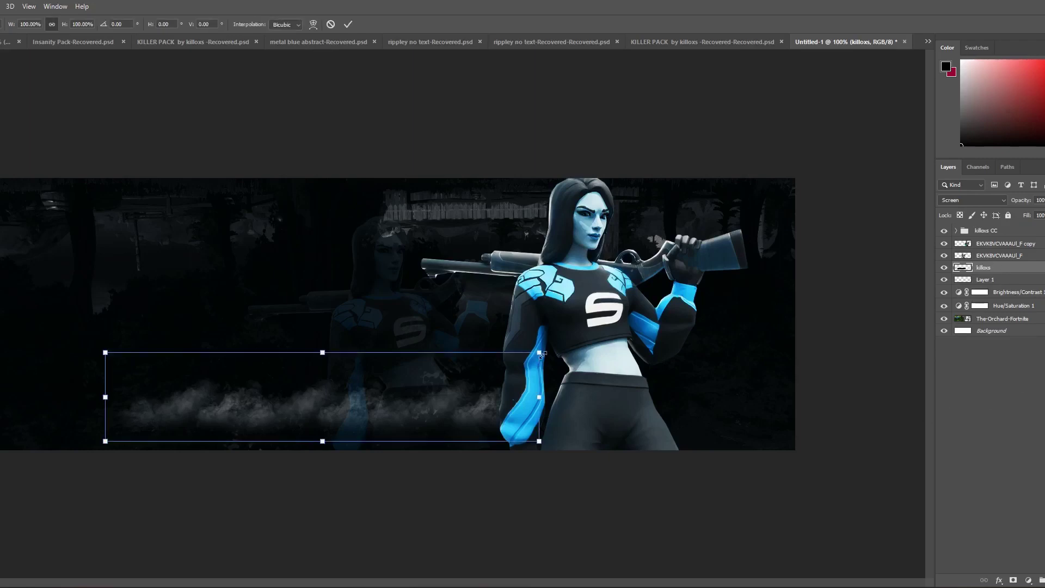
drag(540, 354, 549, 235)
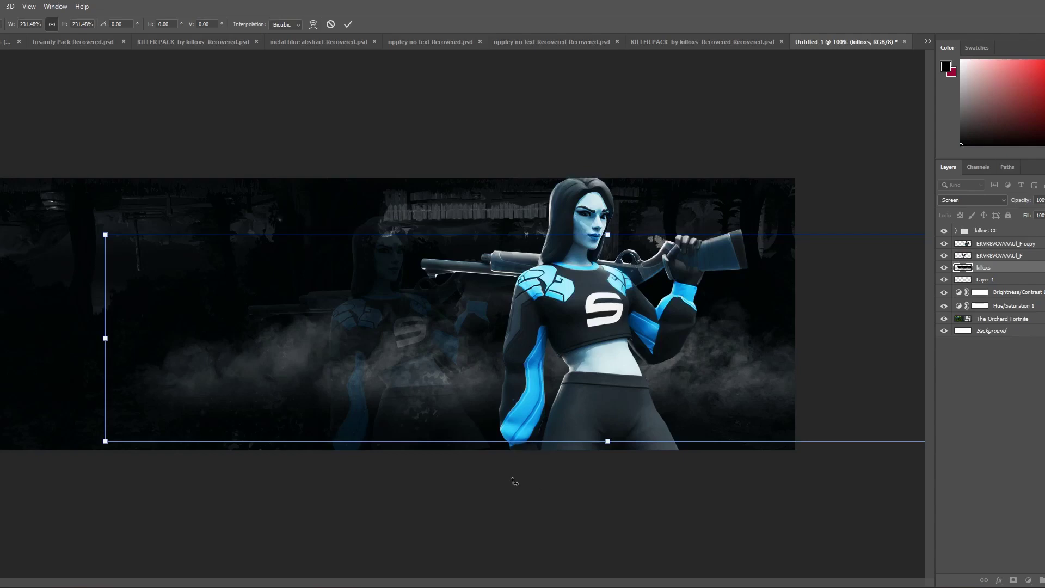
drag(524, 402, 277, 521)
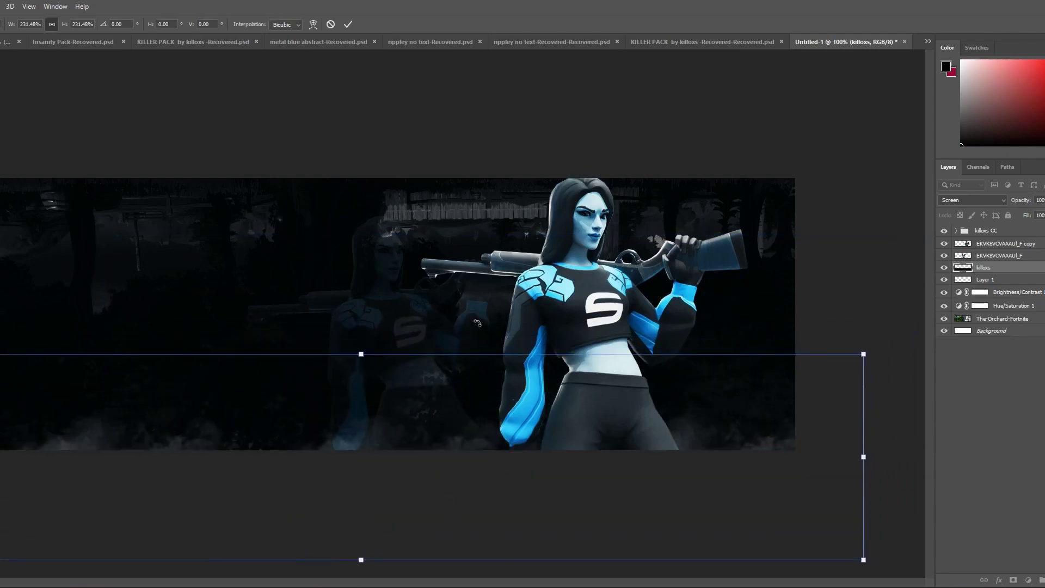
key(Return)
key(t)
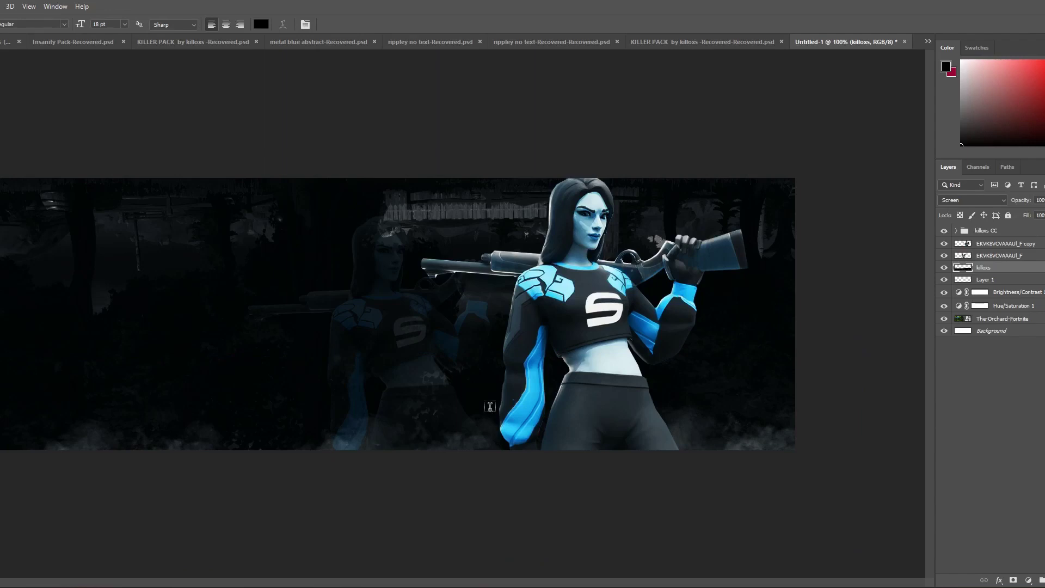
Step: Add a new layer clipped to the smoke strip and sample the bright blue of the character's sleeve as foreground colour
click(1044, 580)
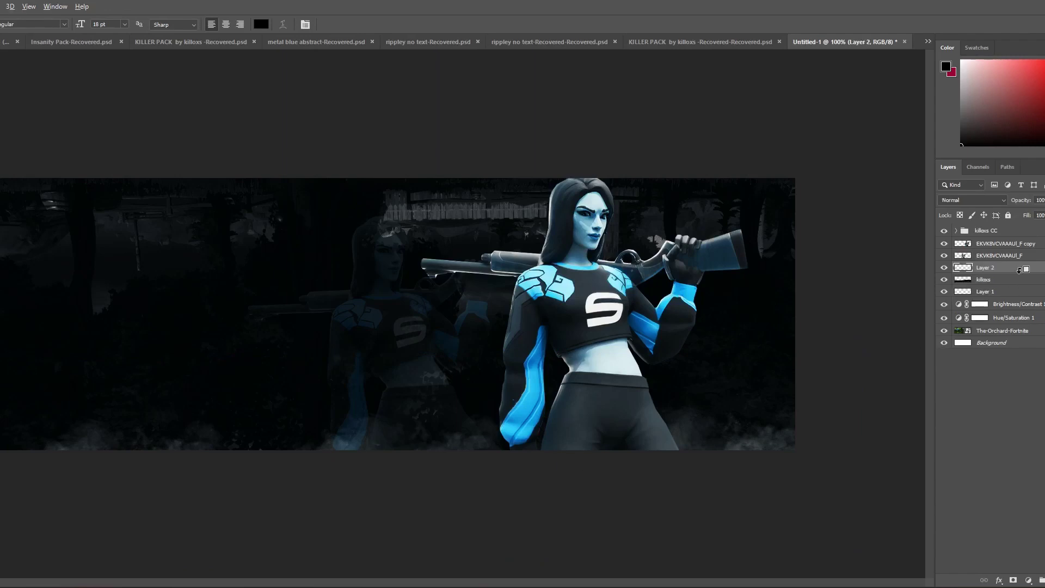
alt+click(1024, 273)
key(x)
click(0, 282)
click(533, 406)
click(801, 148)
Step: Brush blue over the smoke along the banner's bottom edge and set the layer's blend mode to Linear Light
key(b)
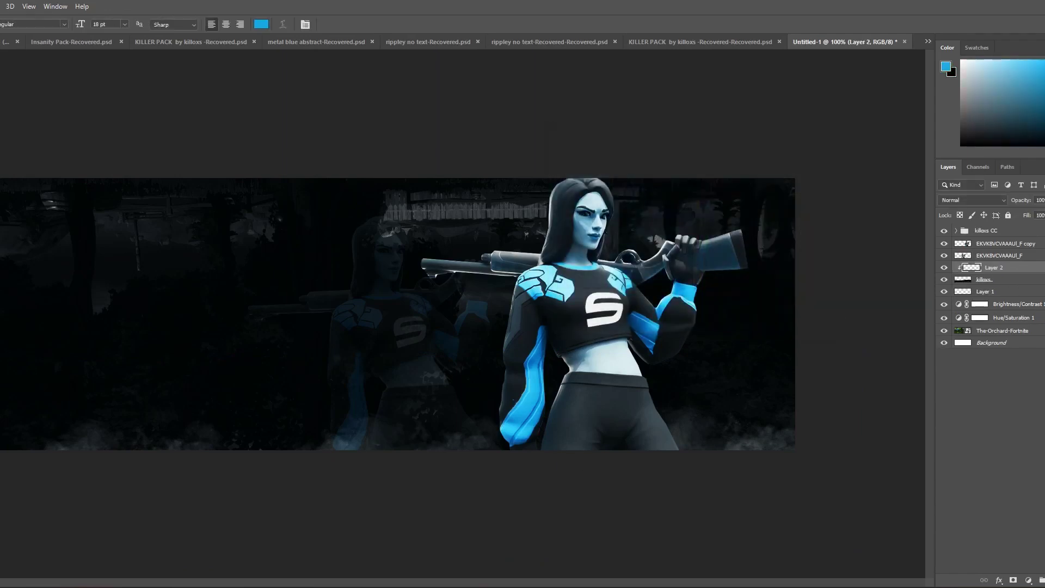
mouse_move(489, 456)
mouse_down()
mouse_move(54, 507)
mouse_move(147, 523)
mouse_move(457, 535)
mouse_move(608, 529)
mouse_move(851, 490)
mouse_up()
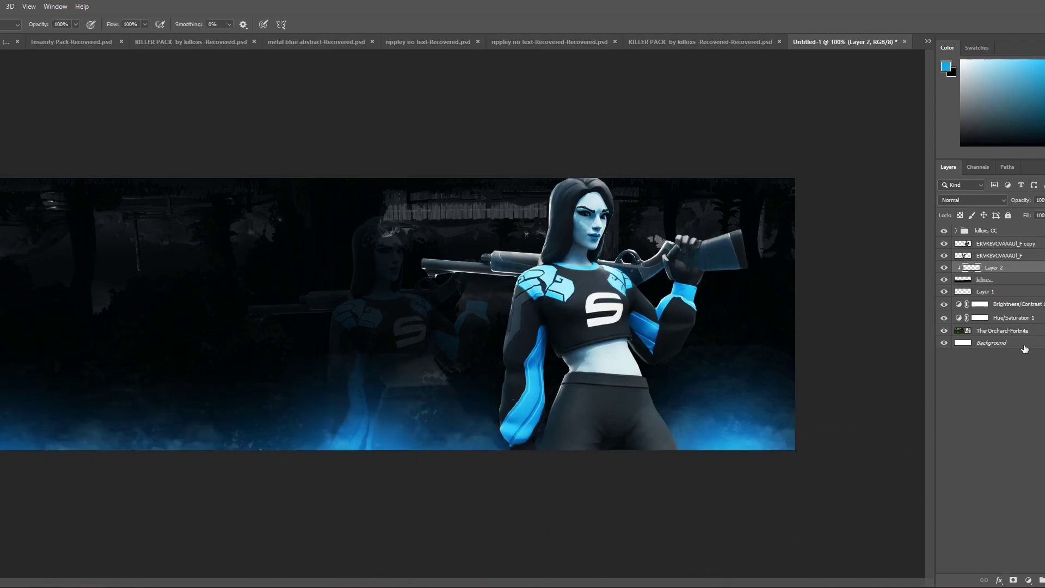
click(972, 200)
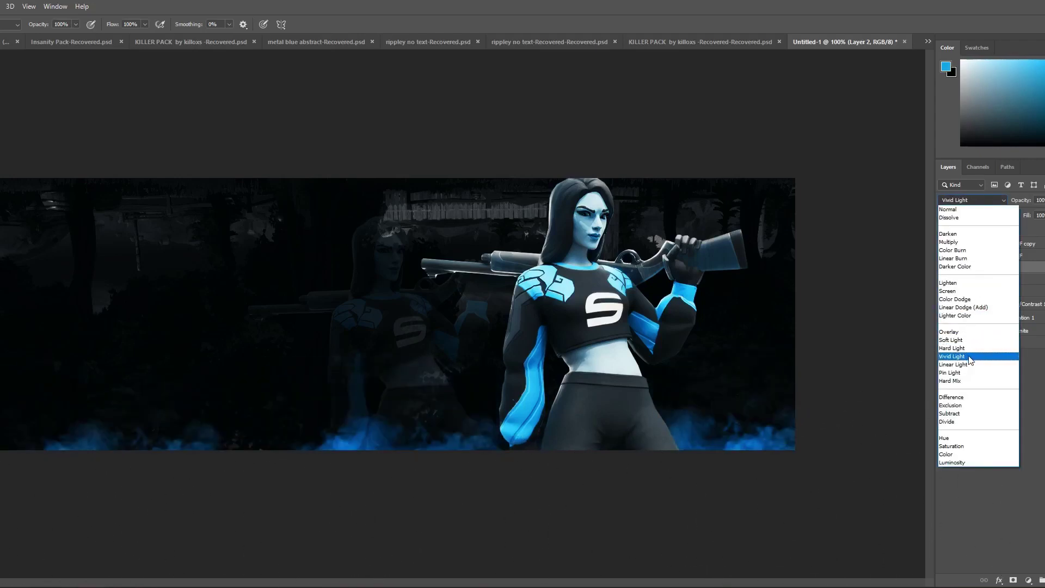
click(968, 365)
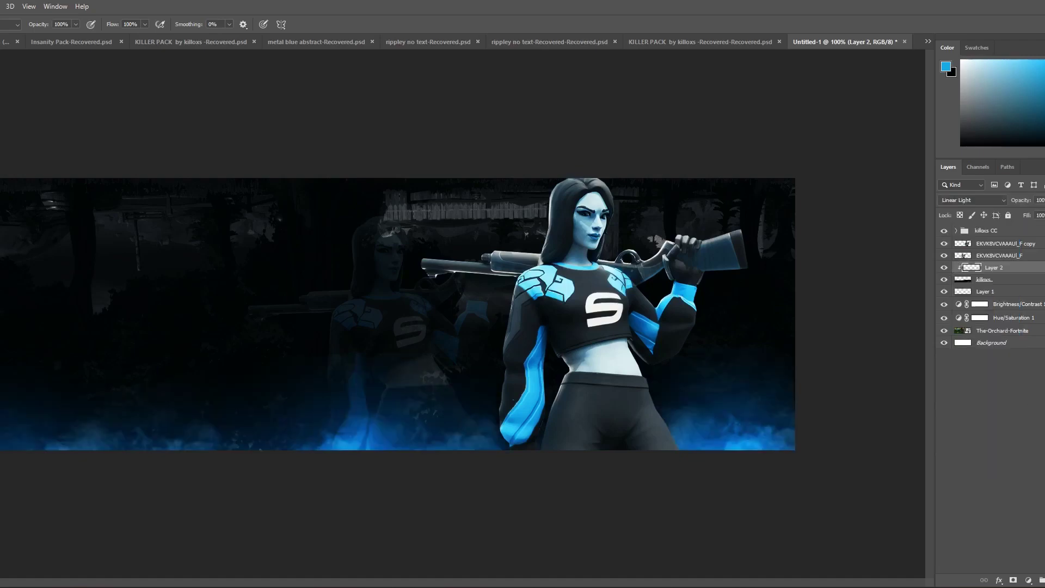
Step: Add another layer clipped to the smoke above Layer 2 and make black the foreground colour
key(ctrl+alt+shift+n)
alt+click(1019, 272)
key(x)
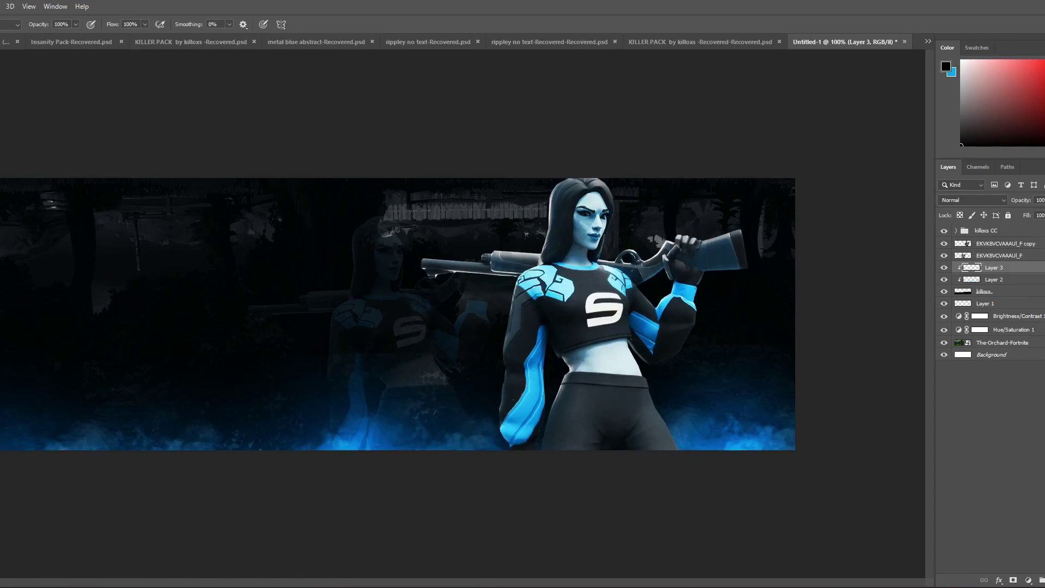
Step: Shrink the brush and darken the smoke's lowest edge with black strokes, undoing the first stroke and repainting from both ends
key([)
key([)
key([)
key([)
key([)
key([)
key([)
key([)
key([)
key([)
key([)
key([)
drag(782, 456, 720, 503)
key(ctrl+z)
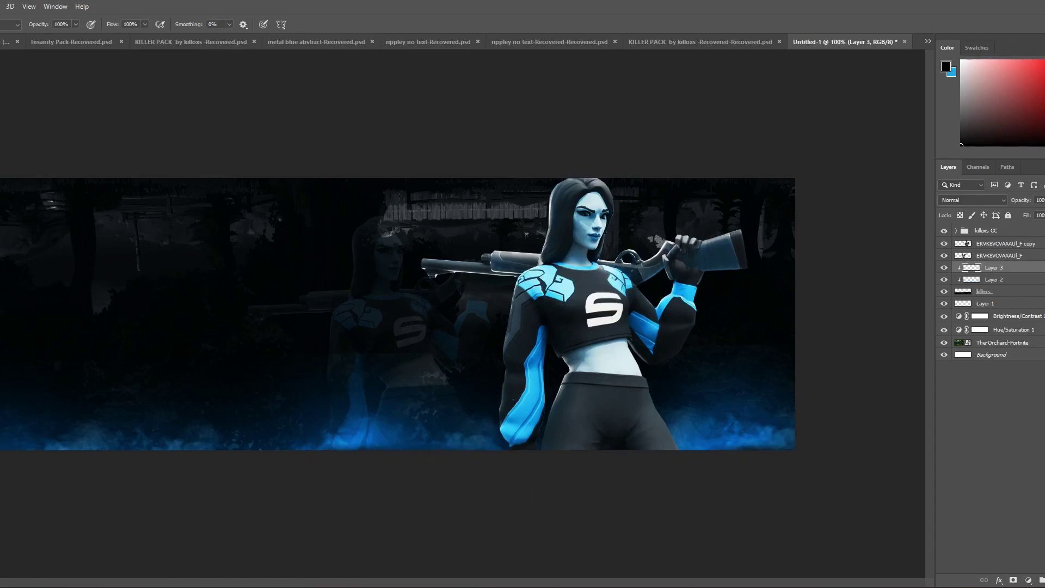
drag(1, 462, 212, 472)
drag(800, 465, 788, 452)
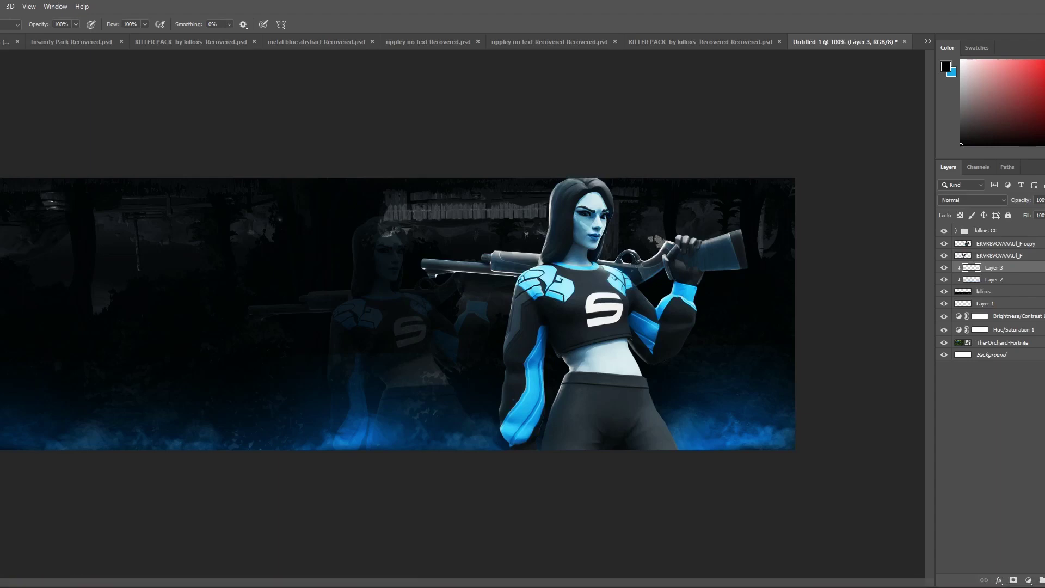
Step: Add a layer above the Brightness/Contrast adjustment and dab large soft blue spots across the background on both sides of the character
click(992, 343)
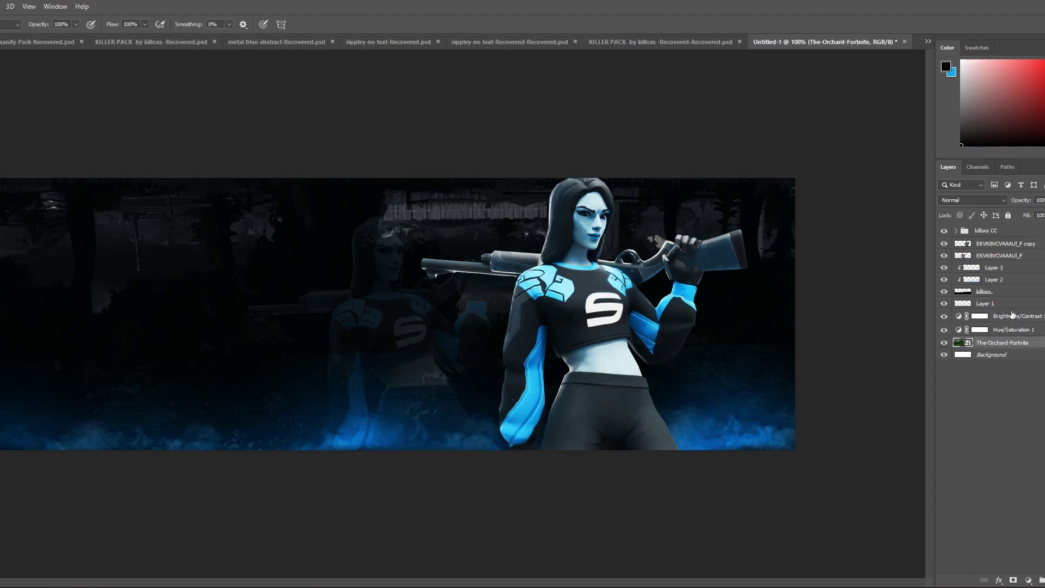
click(1020, 317)
key(ctrl+shift+alt+n)
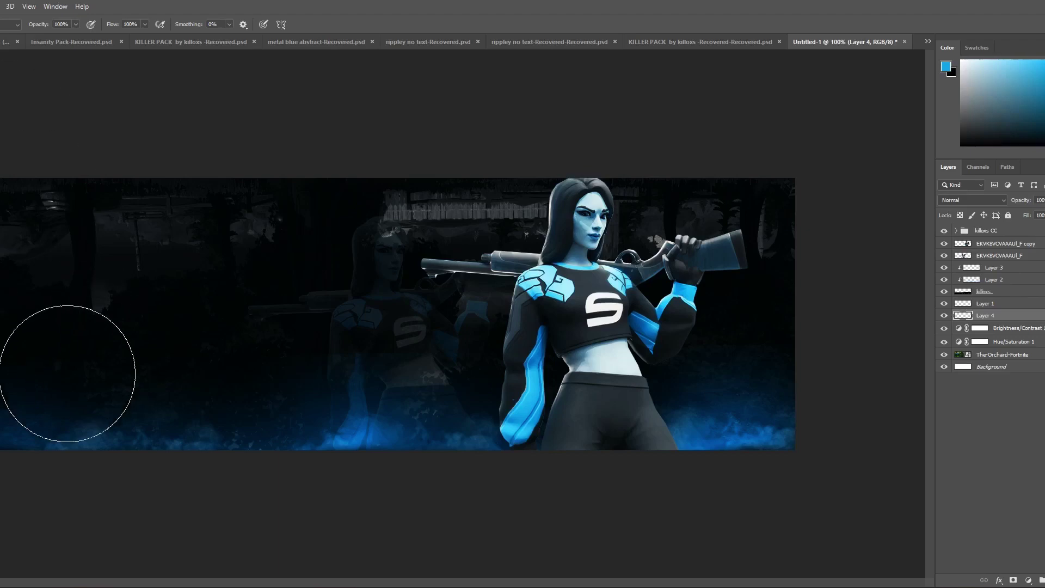
click(118, 250)
click(22, 245)
click(368, 328)
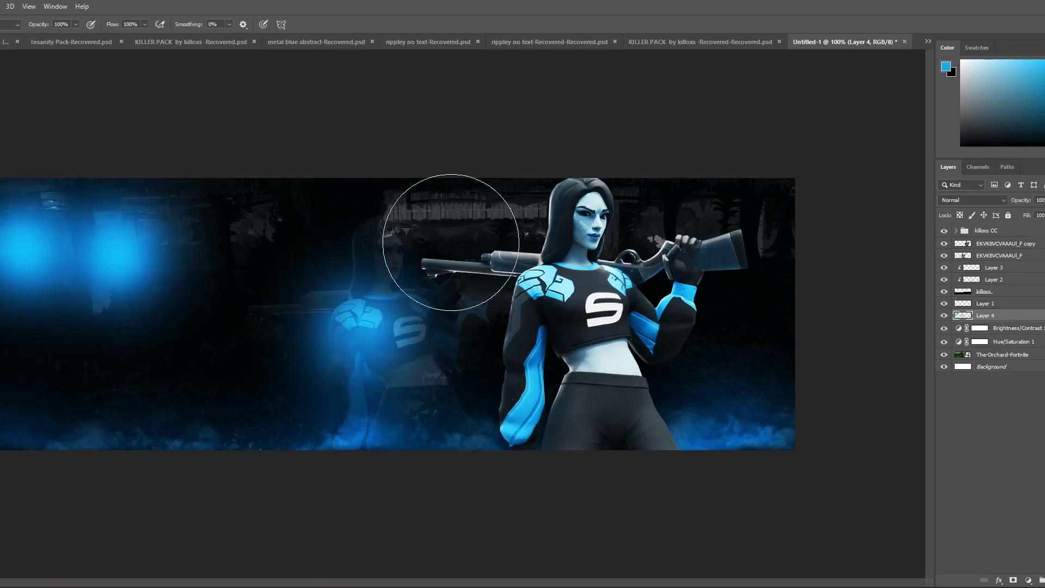
click(454, 245)
click(237, 356)
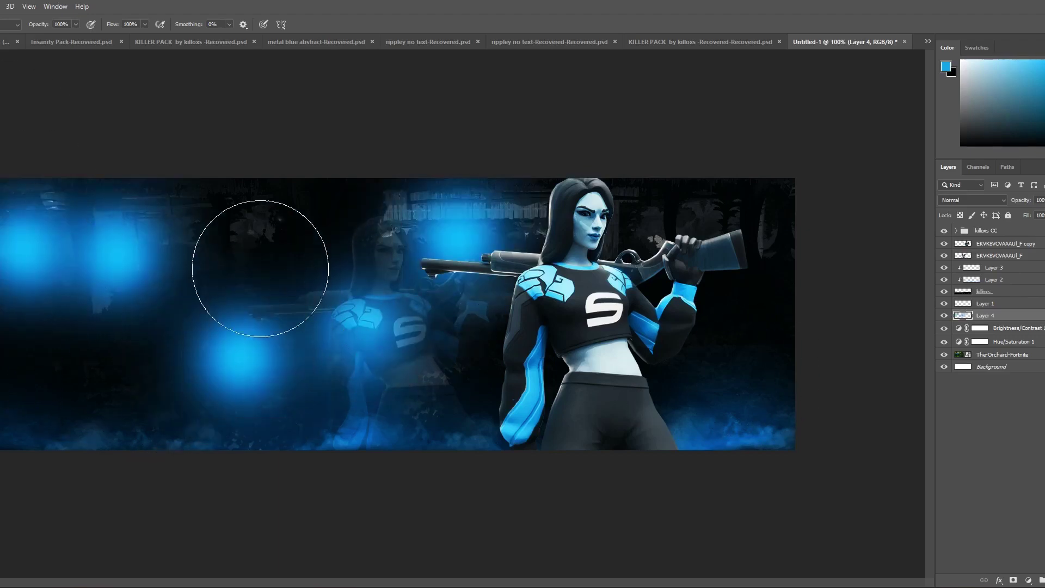
click(253, 253)
click(63, 365)
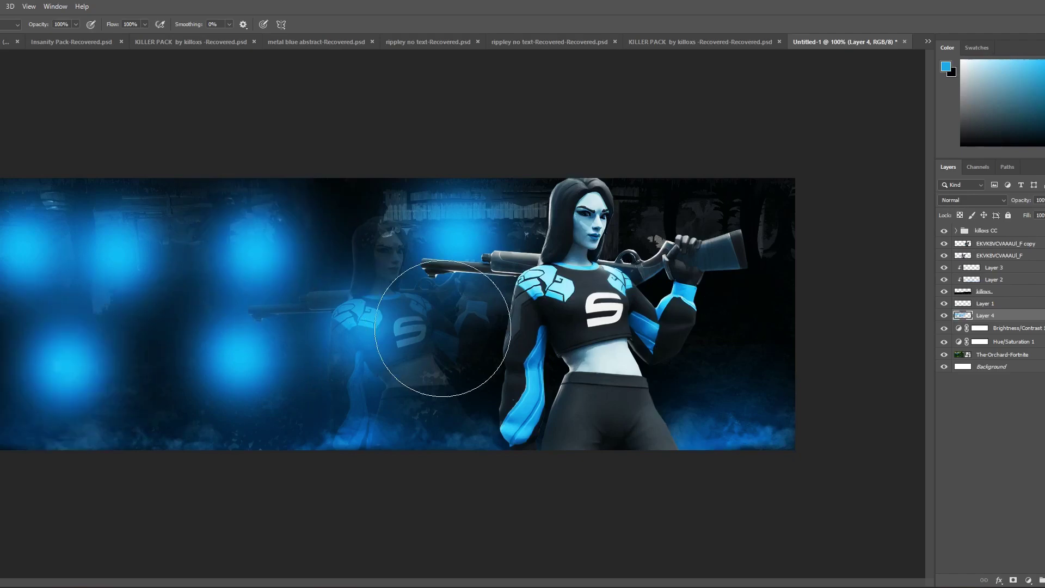
click(459, 357)
click(710, 355)
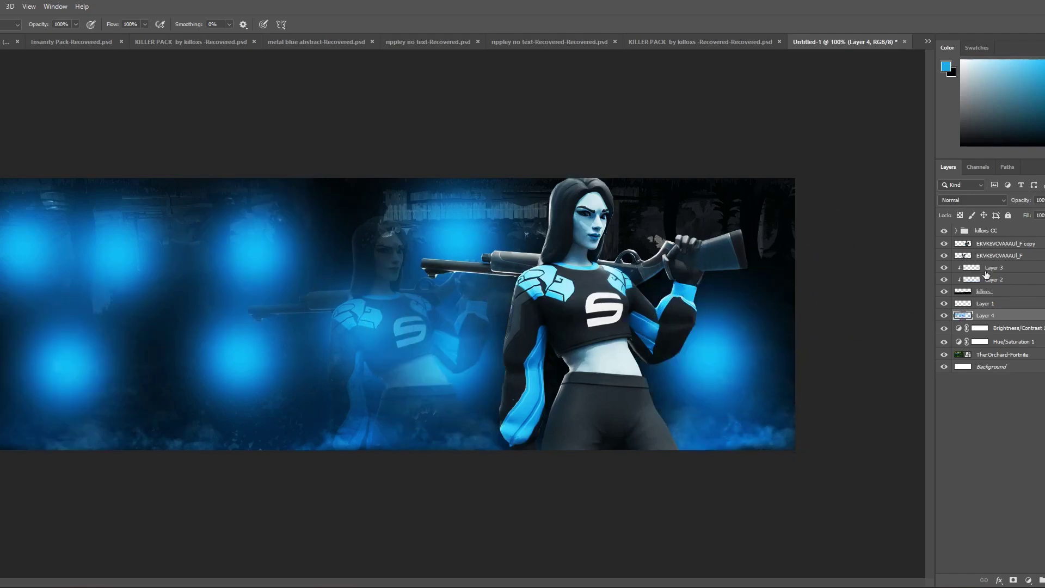
Step: Set the blend mode of the blue spots layer to Divide and its opacity to 33%
click(972, 200)
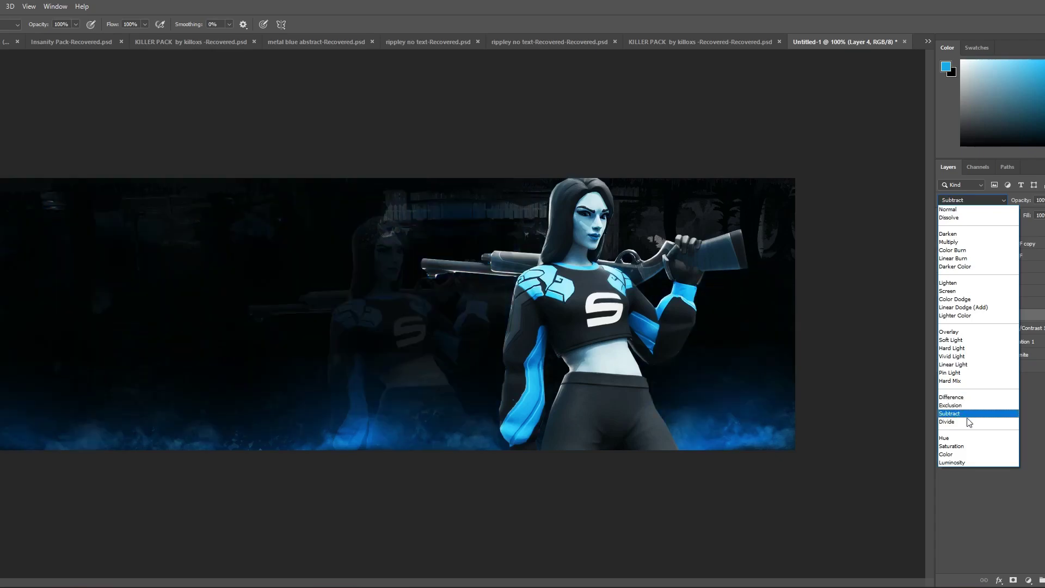
click(968, 423)
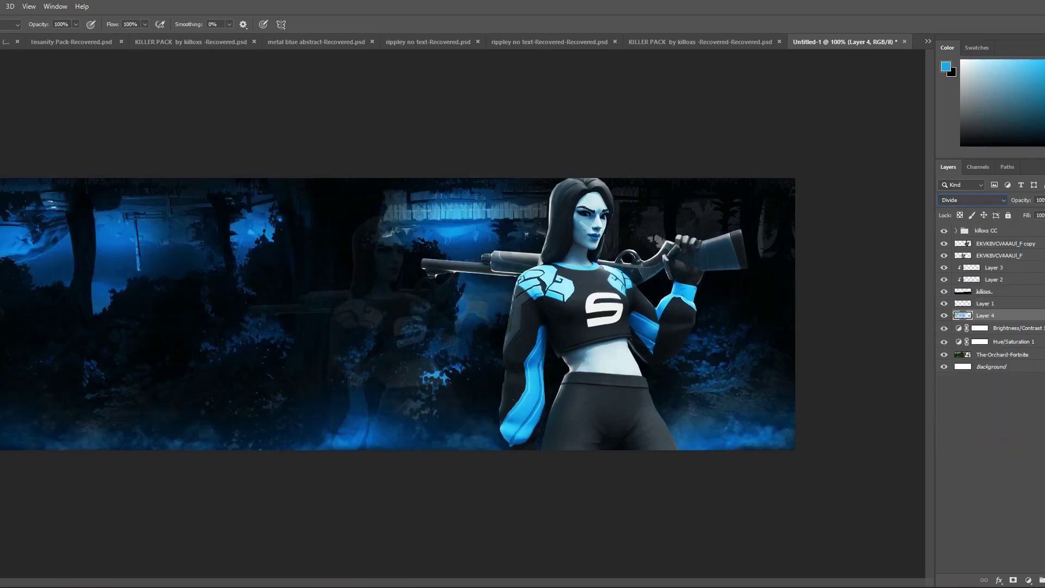
click(1044, 200)
click(1023, 212)
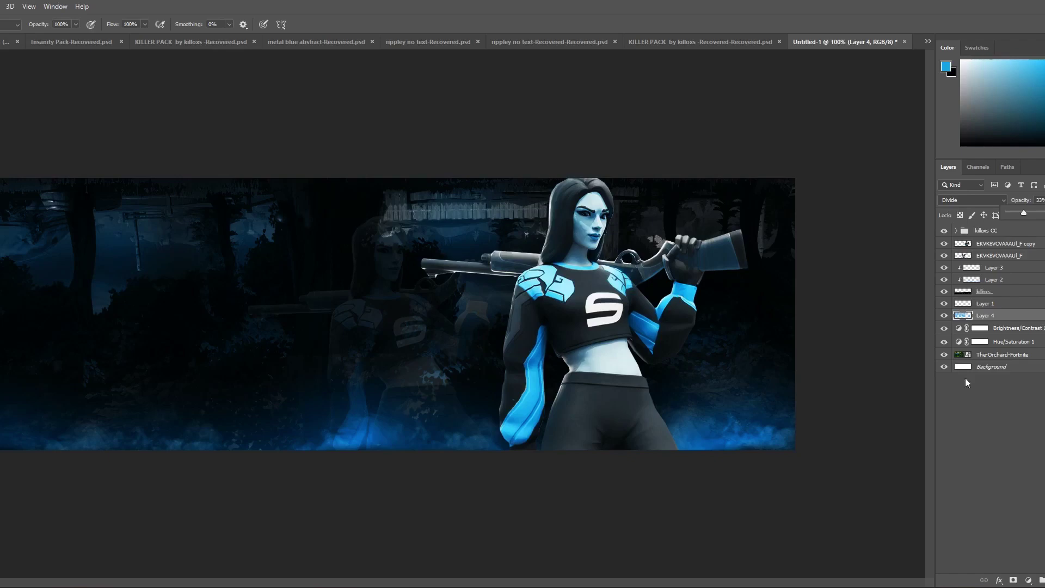
Step: Add an empty layer above Layer 3, and hide the low smoke strip and the topmost smoke layer in the KILLER PACK file
click(1003, 267)
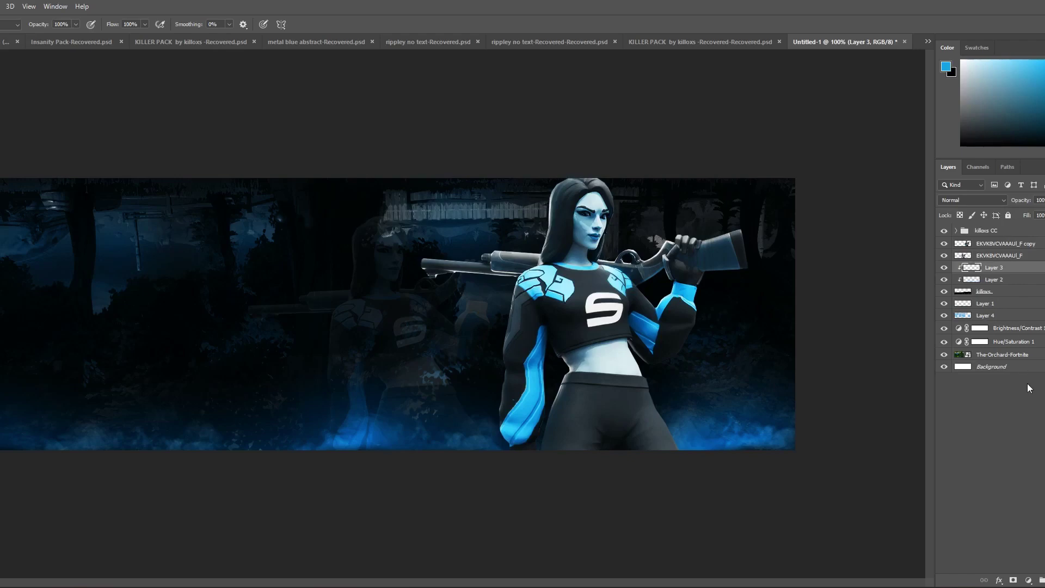
key(ctrl+shift+alt+n)
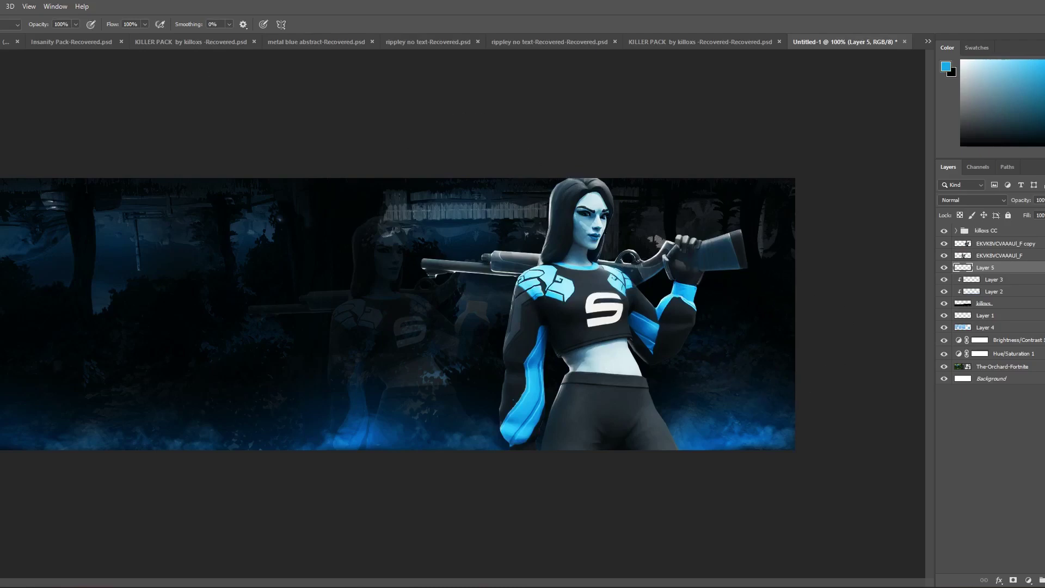
click(704, 40)
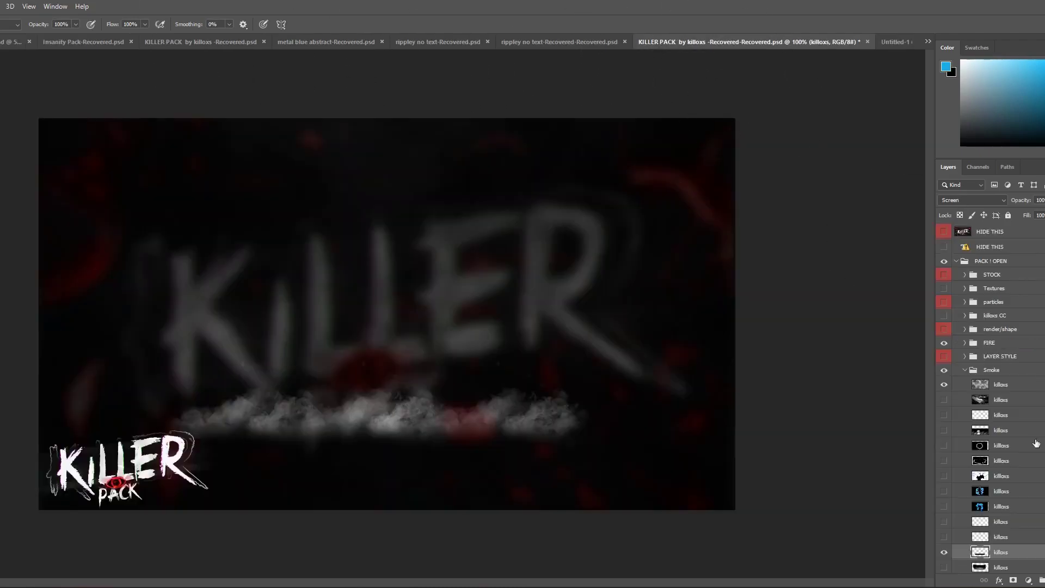
click(944, 552)
click(945, 385)
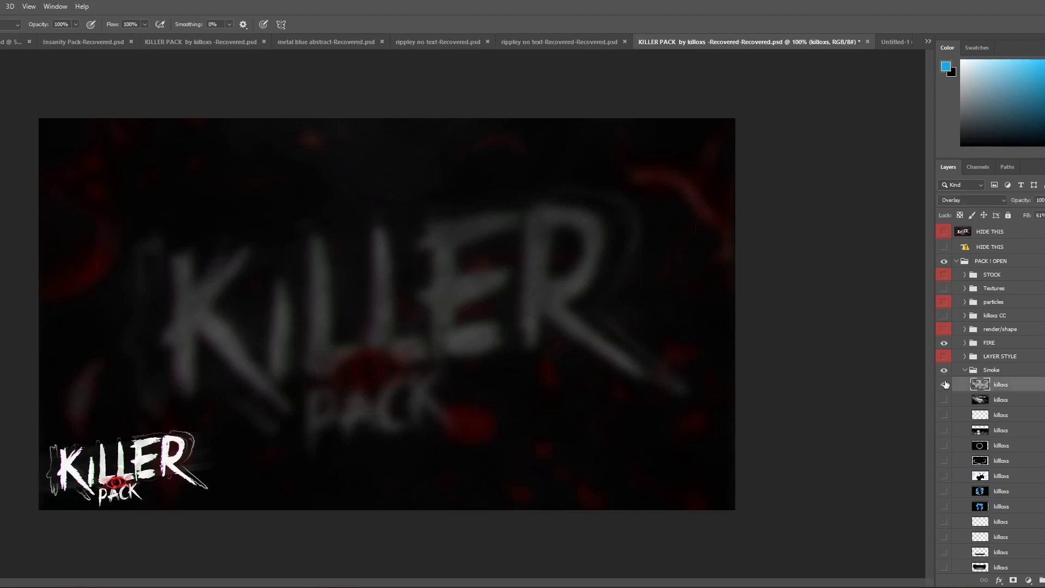
click(945, 384)
Step: Preview other layers in the Smoke group, including the cartoon clouds and the low rising smoke, hiding each one again
click(944, 476)
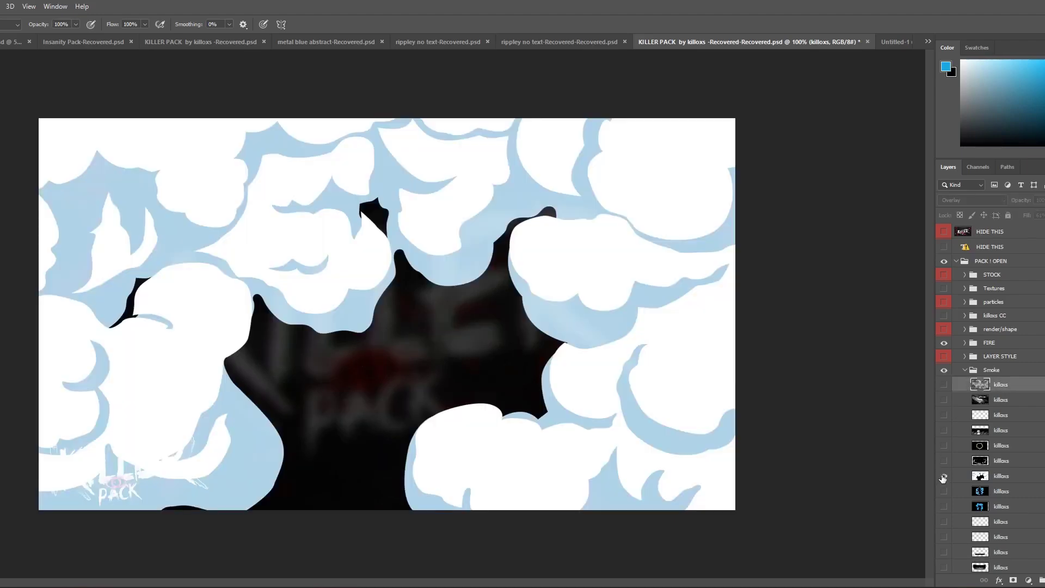
click(944, 475)
click(944, 461)
click(943, 460)
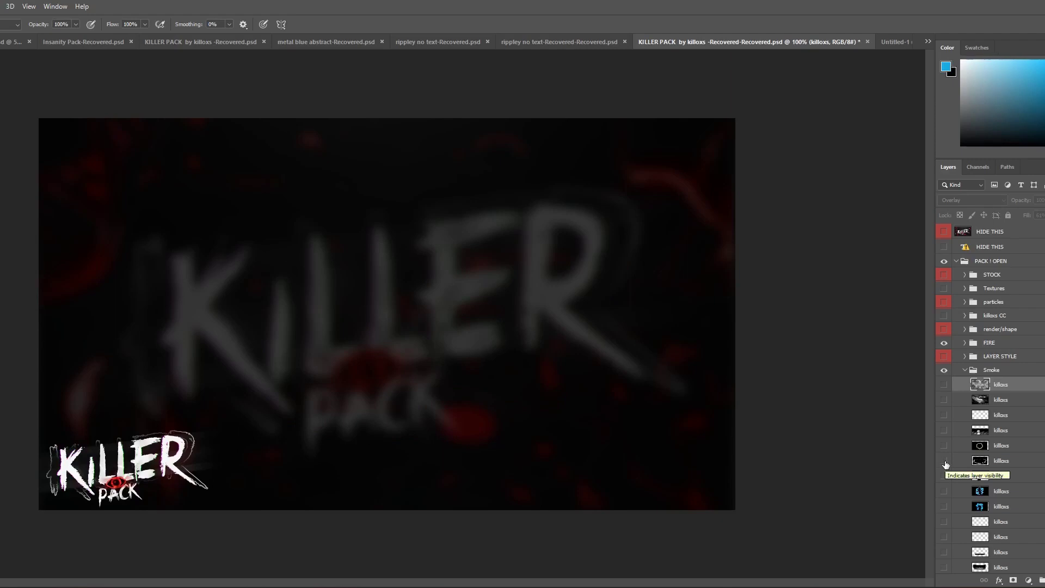
scroll(945, 490, down, 1)
click(945, 523)
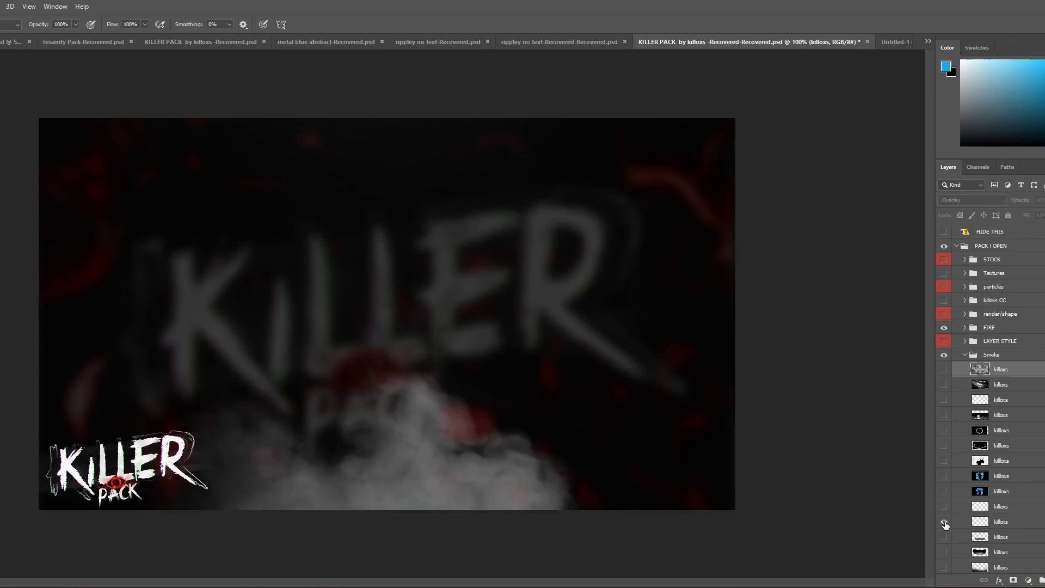
click(944, 523)
Step: Show the round puffy smoke cloud in the Smoke group and copy it into the banner directly above Layer 5
scroll(947, 551, down, 3)
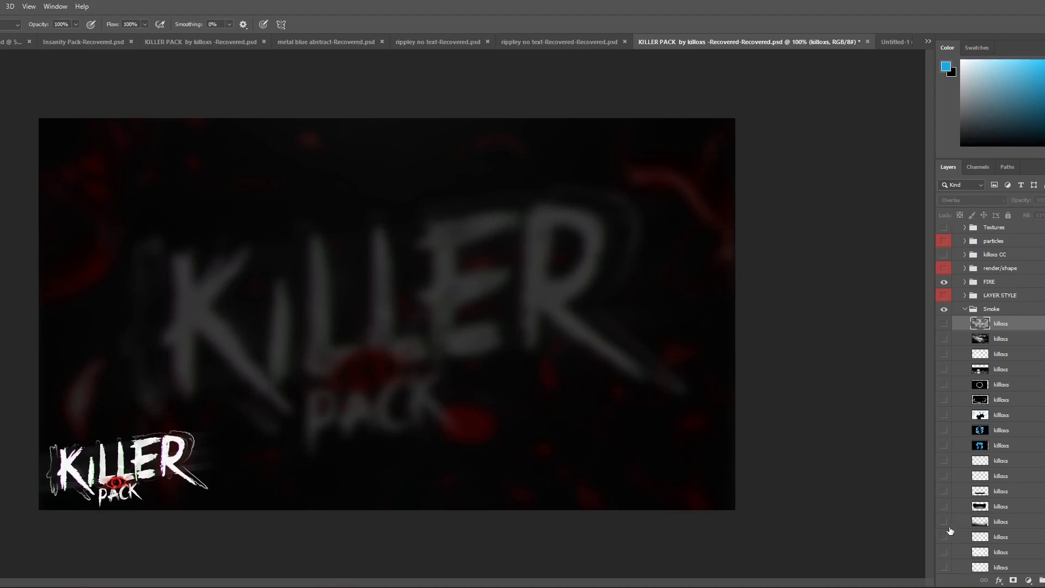
click(944, 538)
click(993, 537)
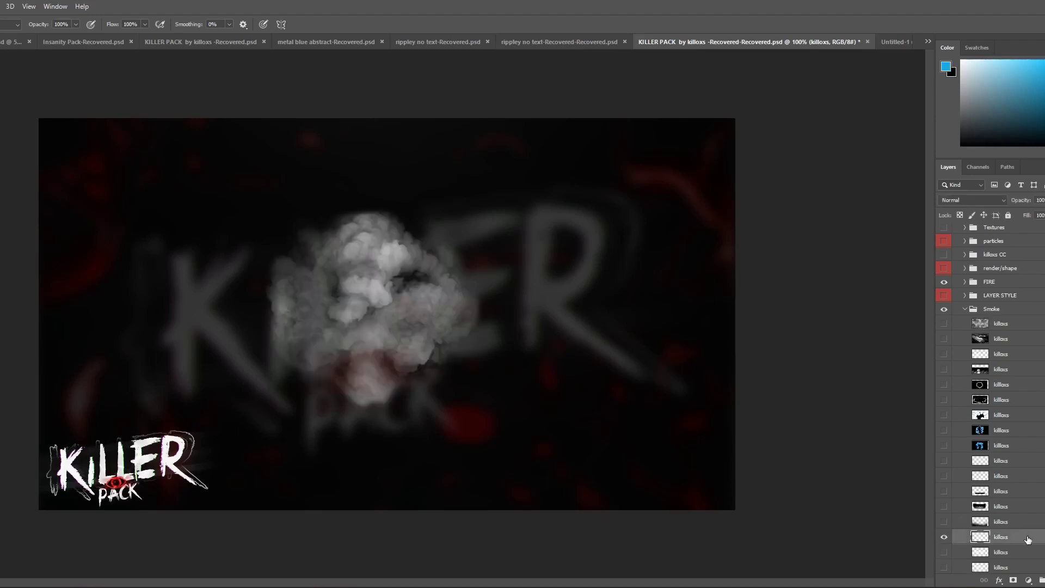
drag(1031, 542, 657, 341)
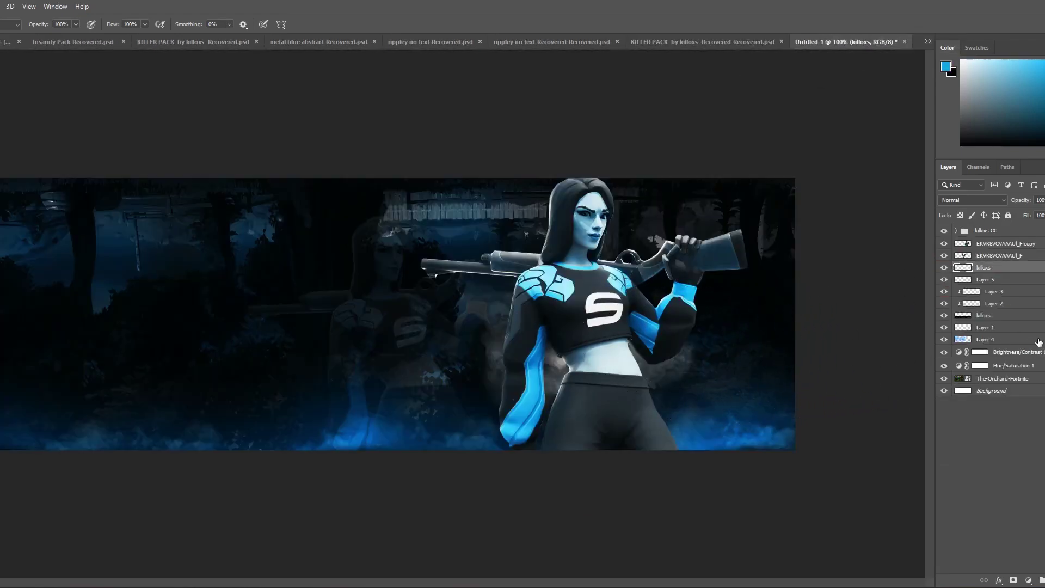
Step: Enlarge the smoke cloud to about 182% and position it behind the character
key(ctrl+t)
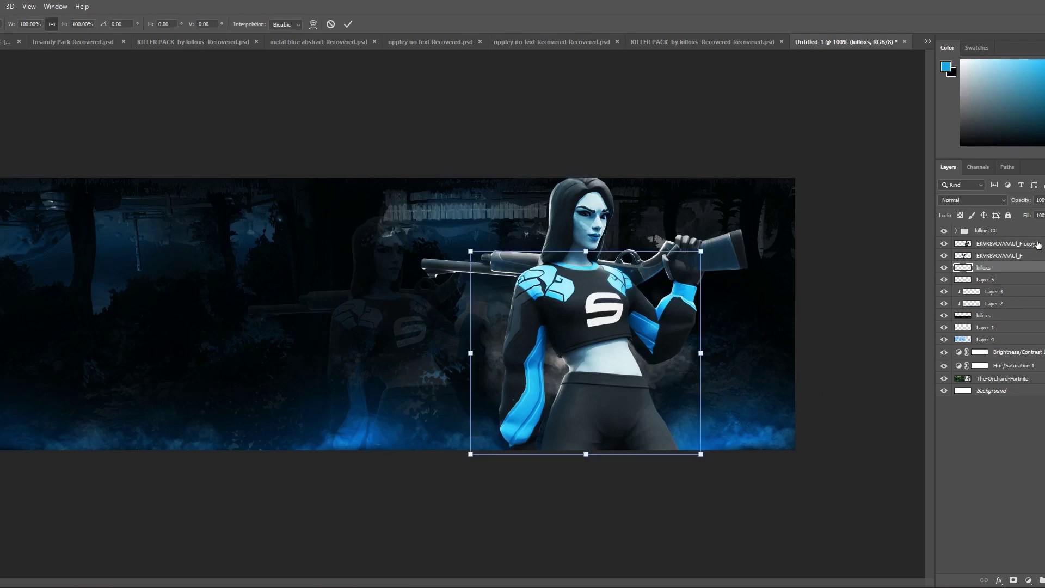
drag(701, 245, 917, 56)
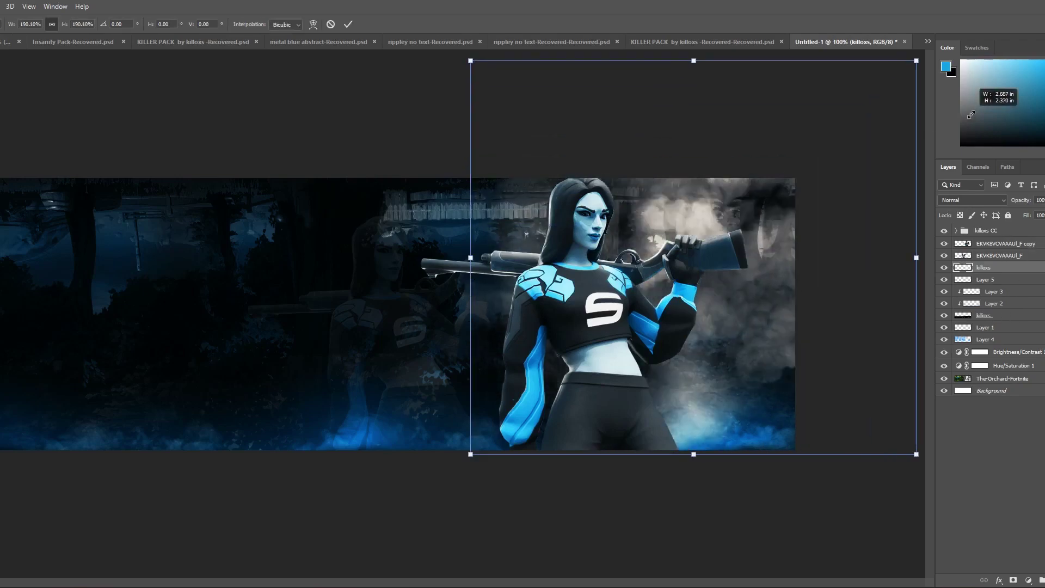
drag(747, 224, 645, 300)
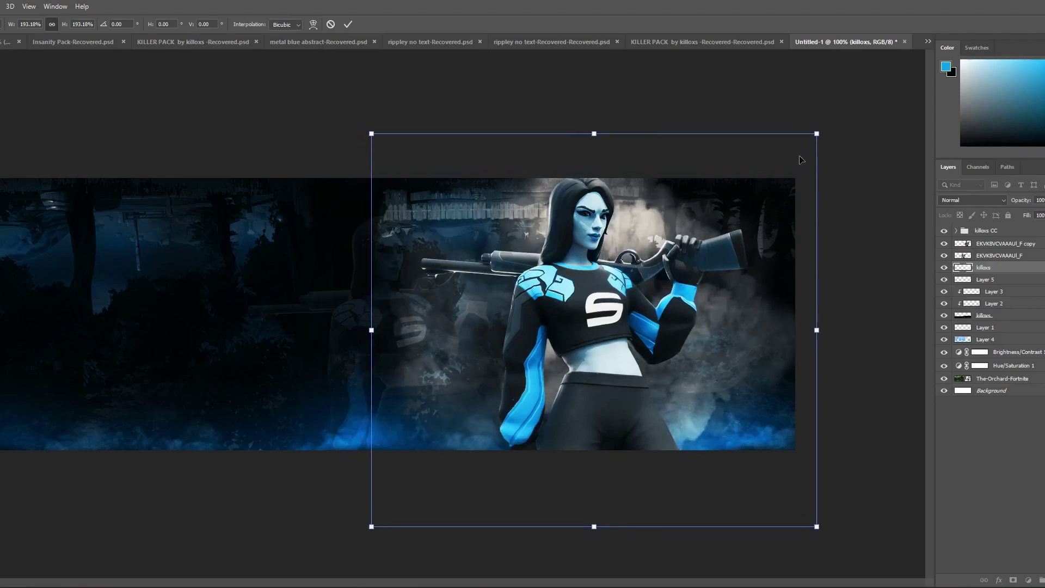
drag(809, 141, 784, 163)
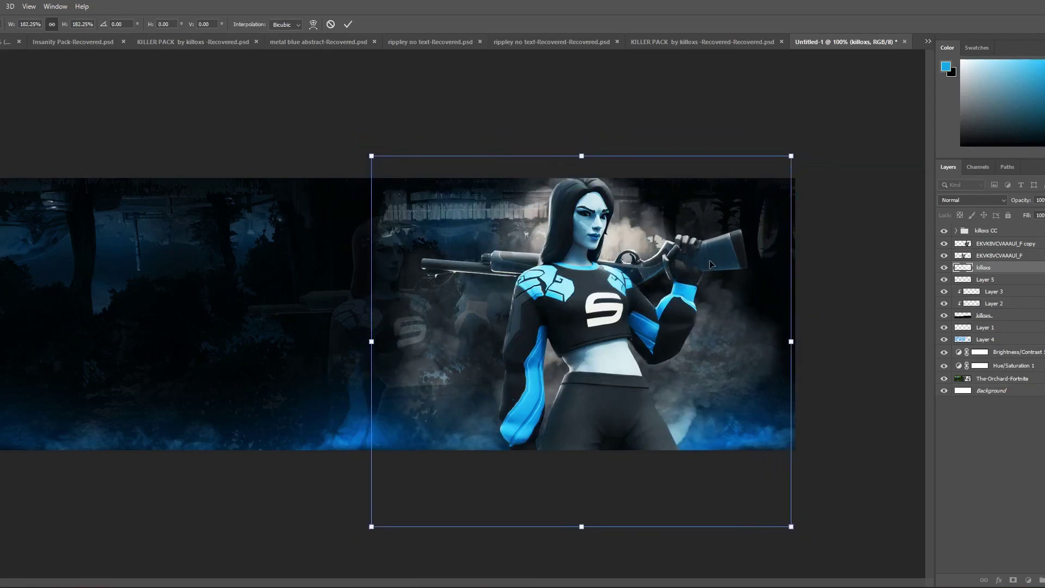
key(Return)
Step: Add an empty layer above Layer 5 and clip the smoke cloud to it, undoing the stray blue brush stroke
key(b)
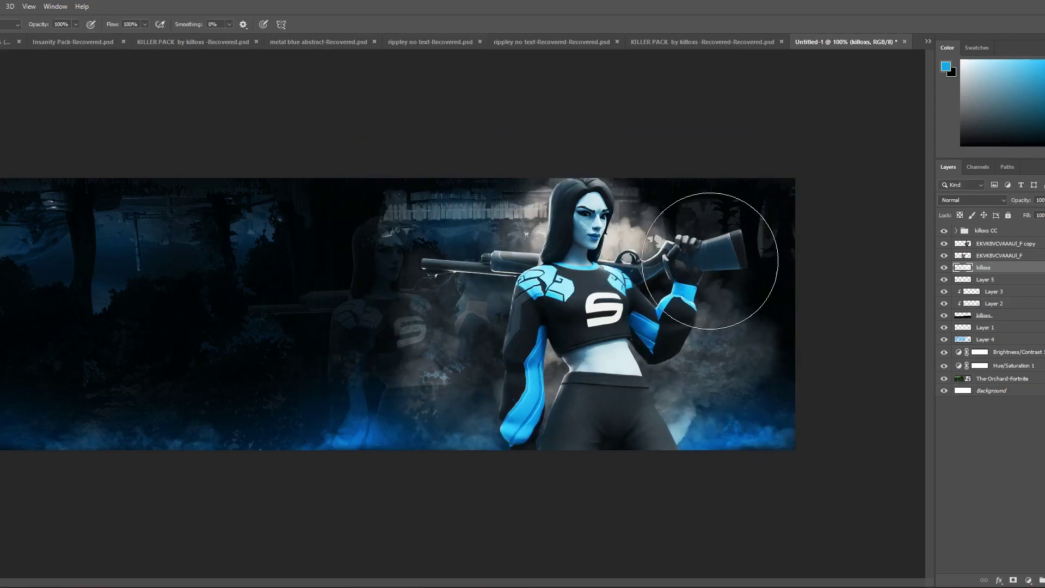
click(986, 280)
click(1044, 581)
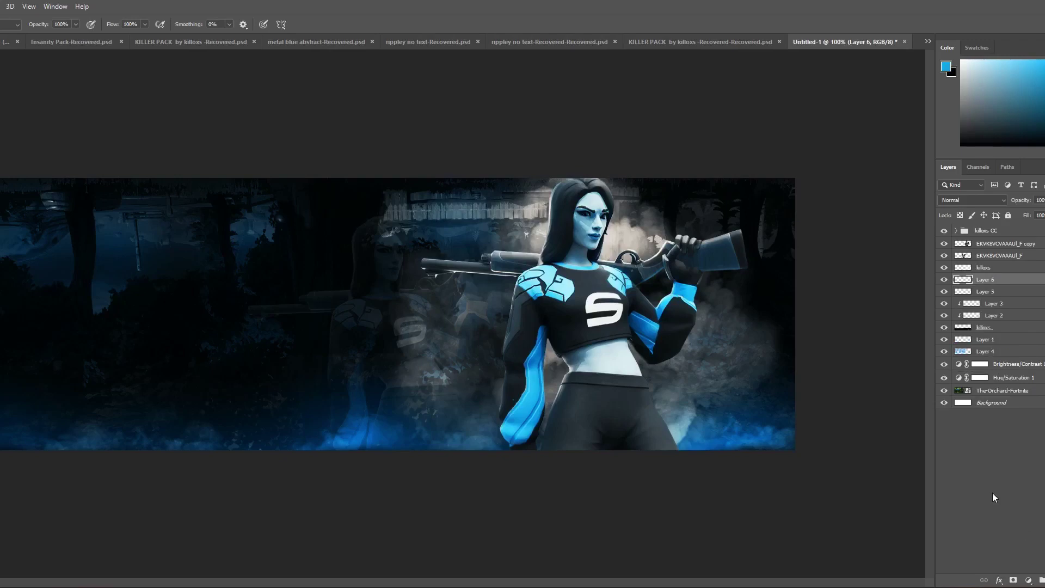
click(1011, 271)
alt+click(1011, 269)
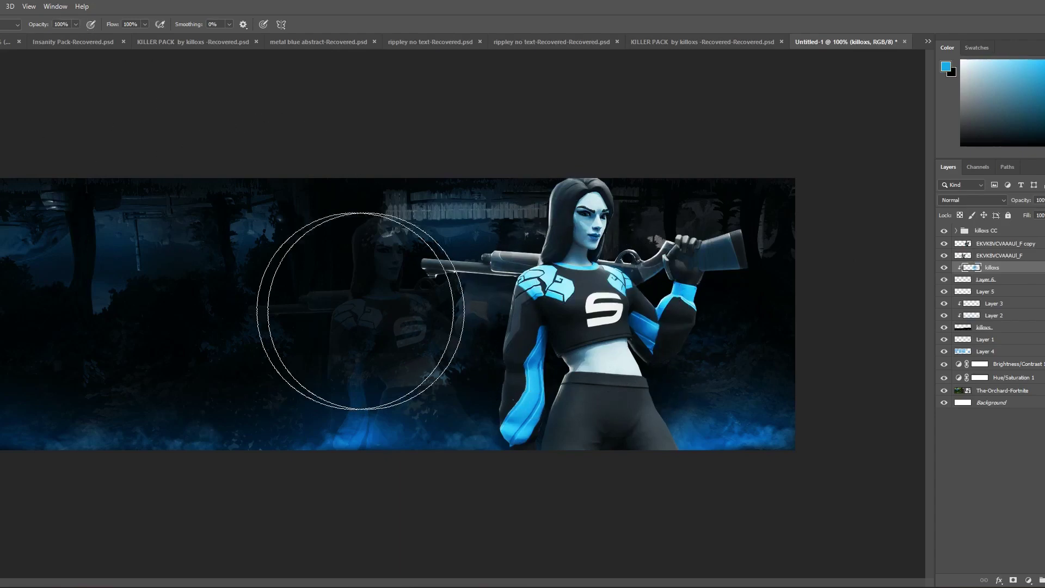
key(ctrl+z)
Step: Paint a large, soft blue glow around the character on Layer 6 with the Brush tool
click(996, 282)
click(513, 320)
key(ctrl+z)
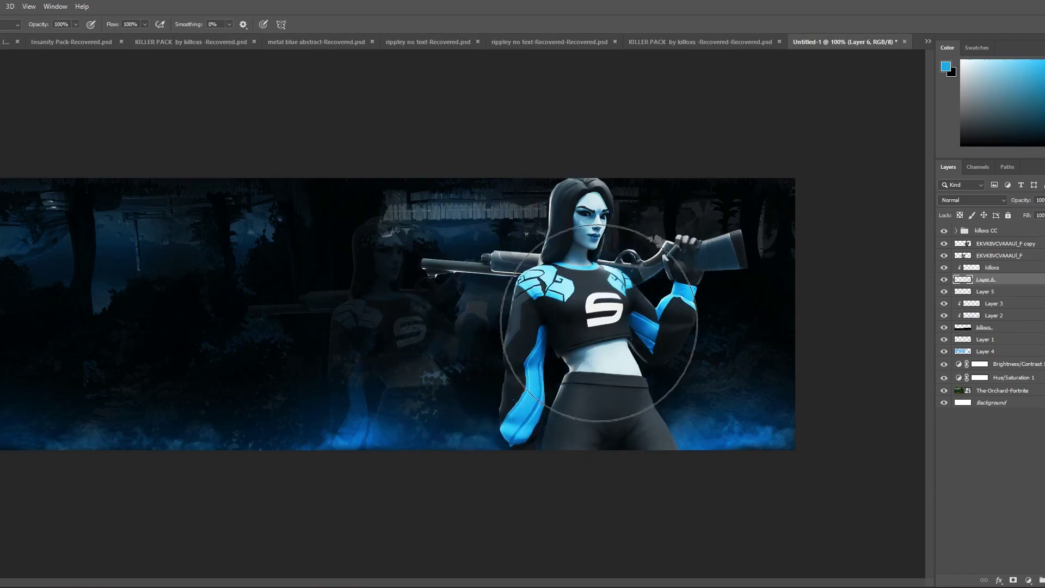
click(640, 335)
click(559, 275)
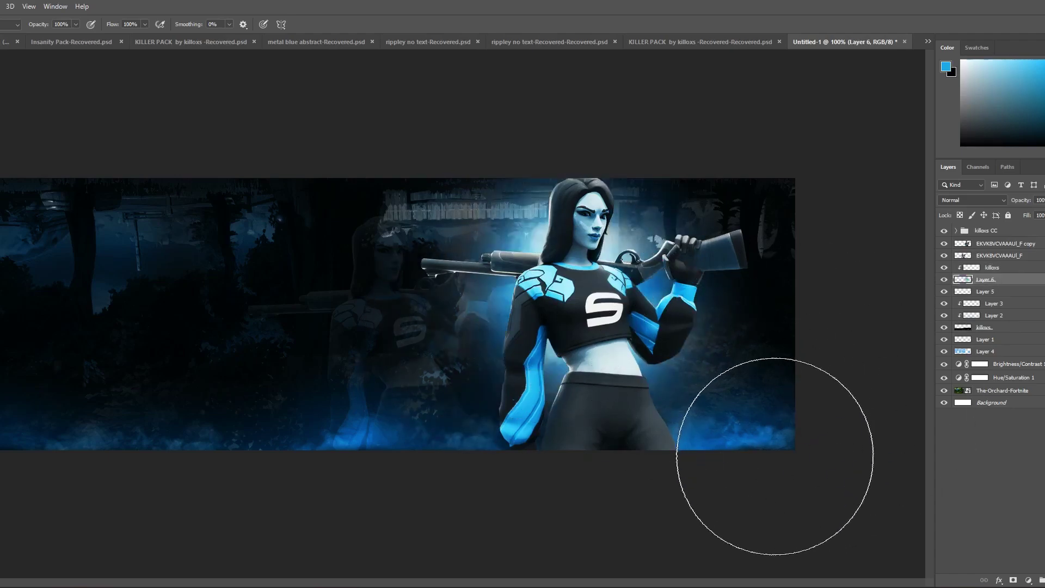
click(601, 387)
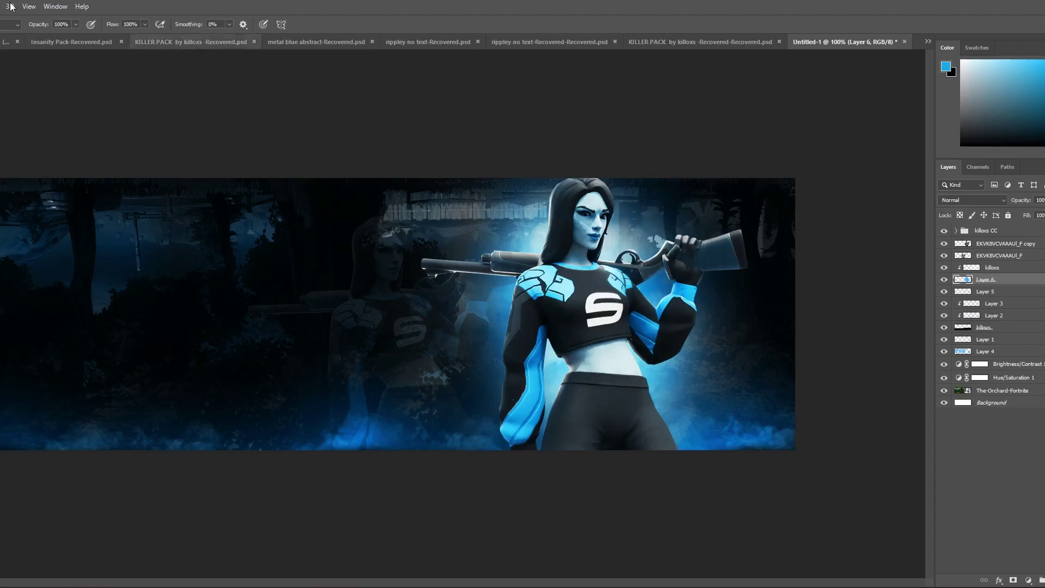
Step: Hide the round smoke cloud and collapse the Smoke group in the KILLER PACK file, and return to the banner
click(636, 41)
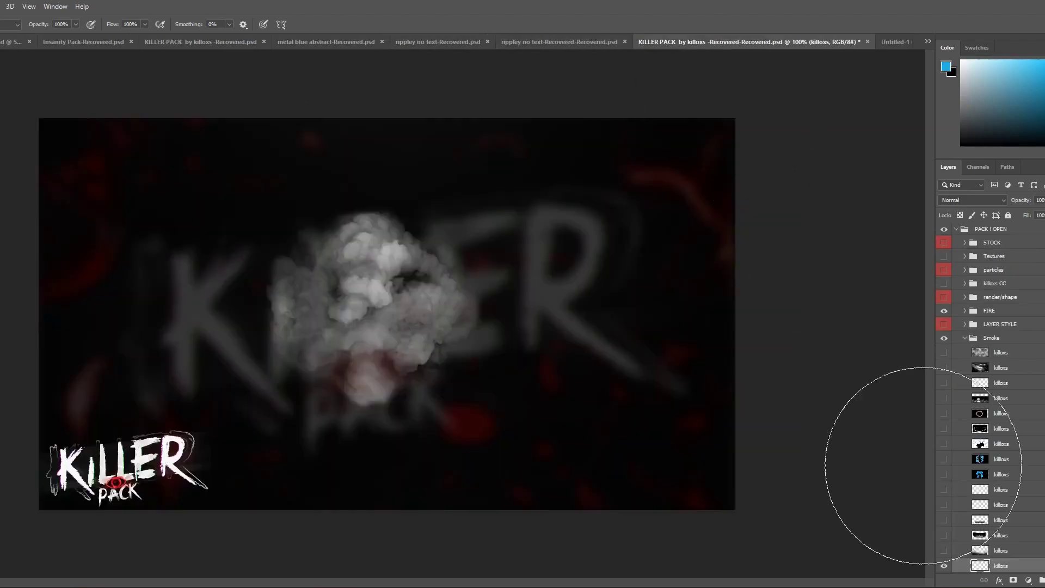
click(944, 566)
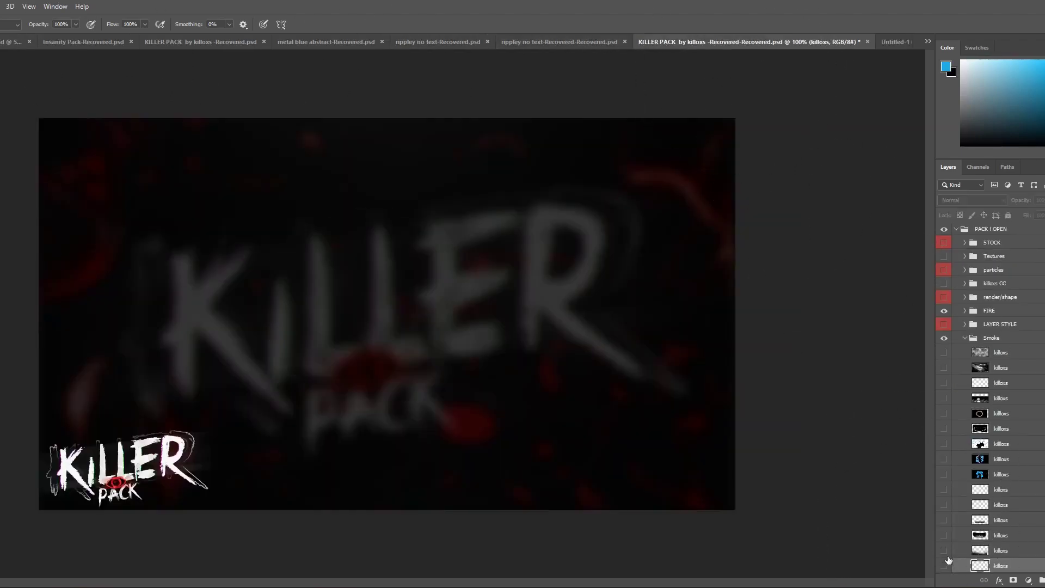
click(965, 339)
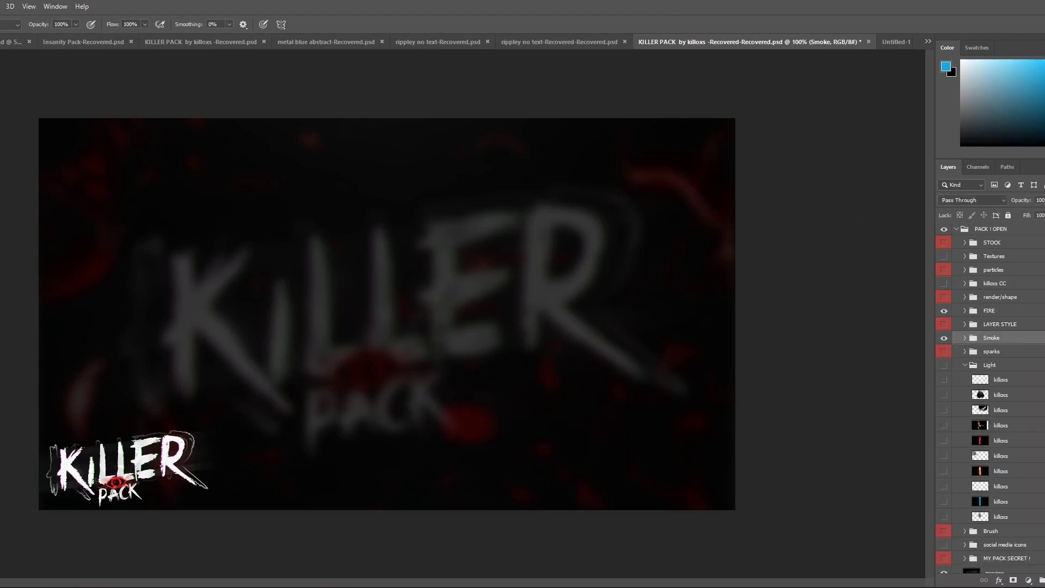
click(897, 43)
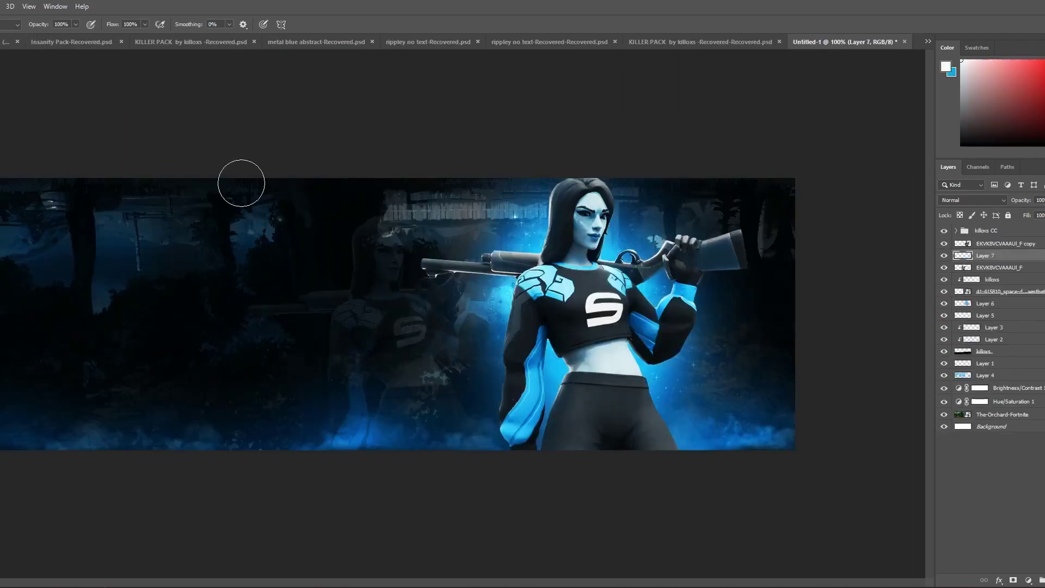
Step: Brush soft white glow behind the character's hair, neck and raised hand on Layer 7, undoing the first stroke
drag(545, 245, 626, 248)
scroll(569, 218, up, 3)
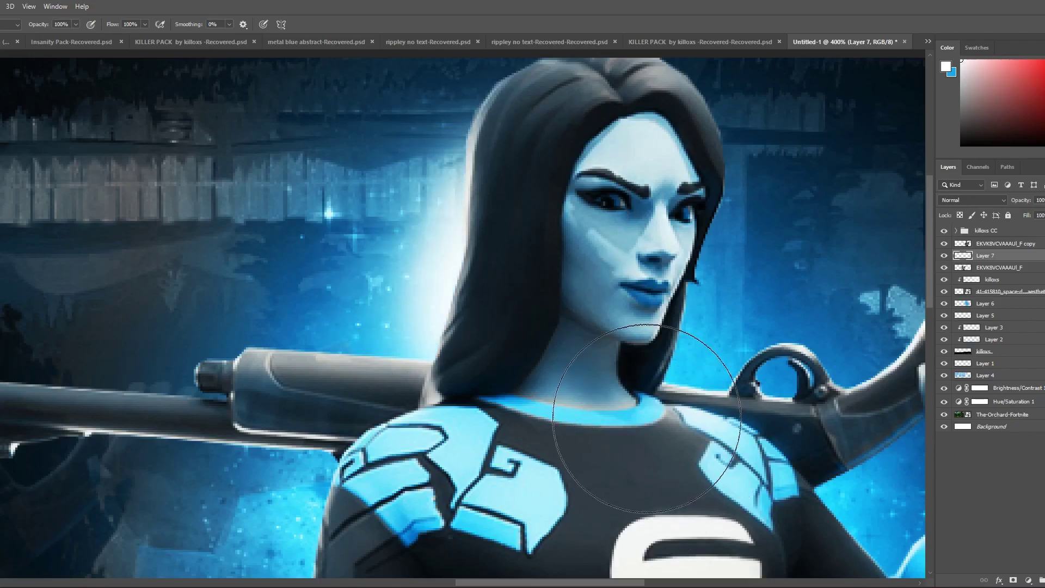
key(ctrl+z)
mouse_move(556, 263)
mouse_down()
mouse_move(547, 349)
mouse_move(524, 362)
mouse_move(544, 211)
mouse_move(600, 317)
mouse_move(592, 377)
mouse_up()
scroll(592, 376, down, 2)
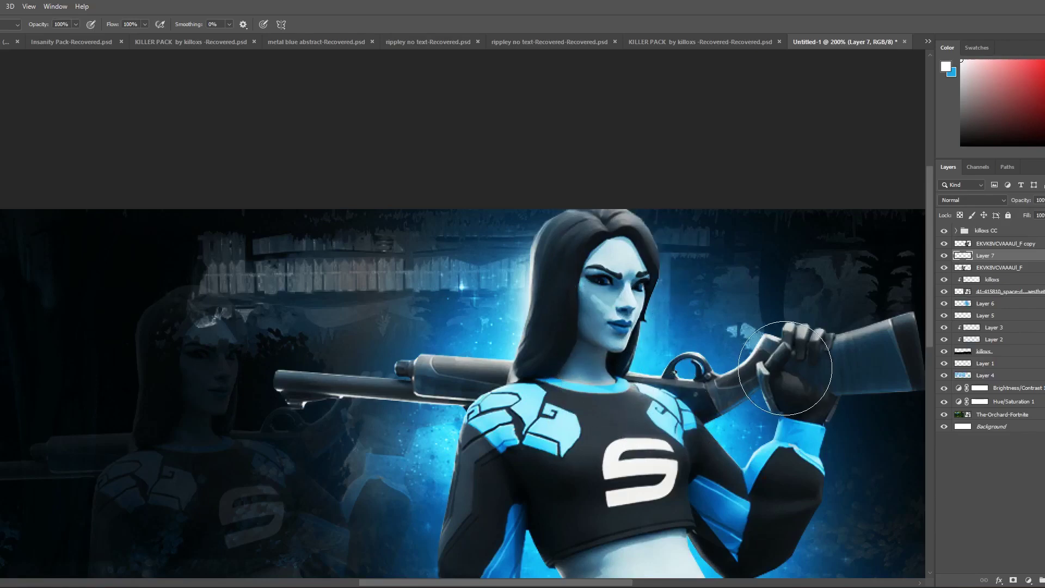
click(779, 366)
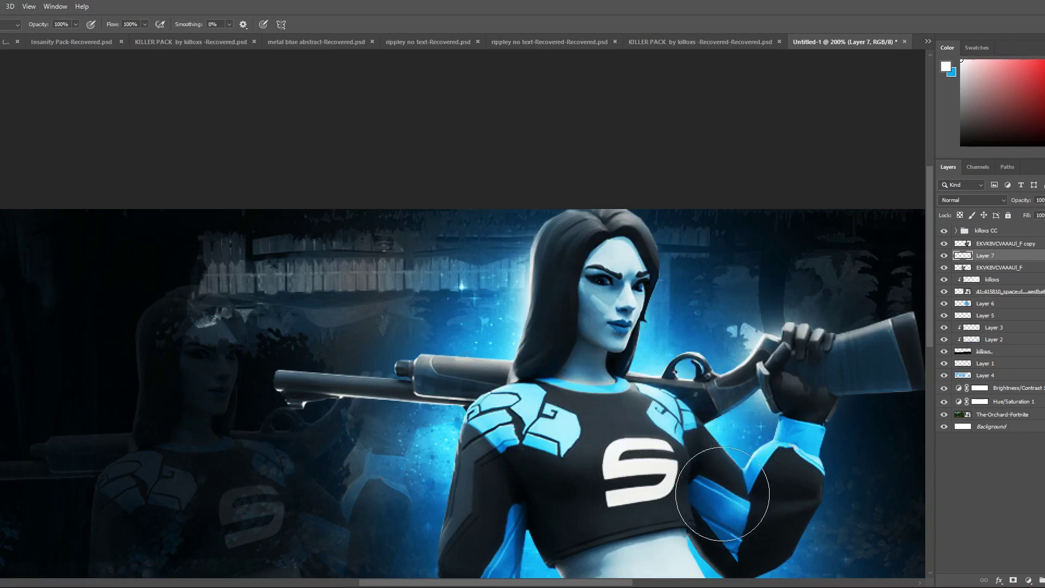
Step: Brush soft white glow along the character's waist and hips on Layer 7
scroll(712, 479, down, 3)
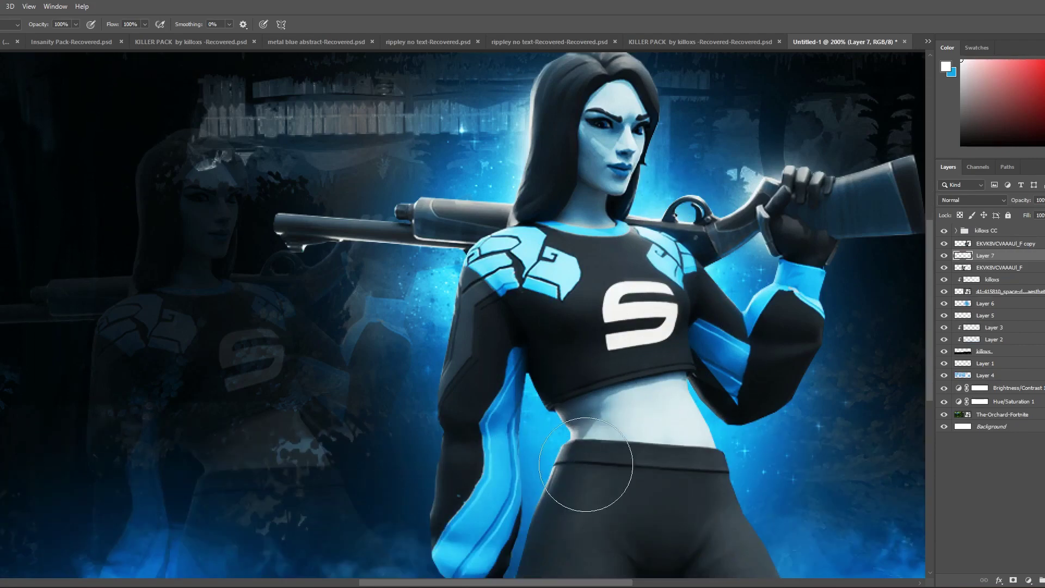
click(590, 495)
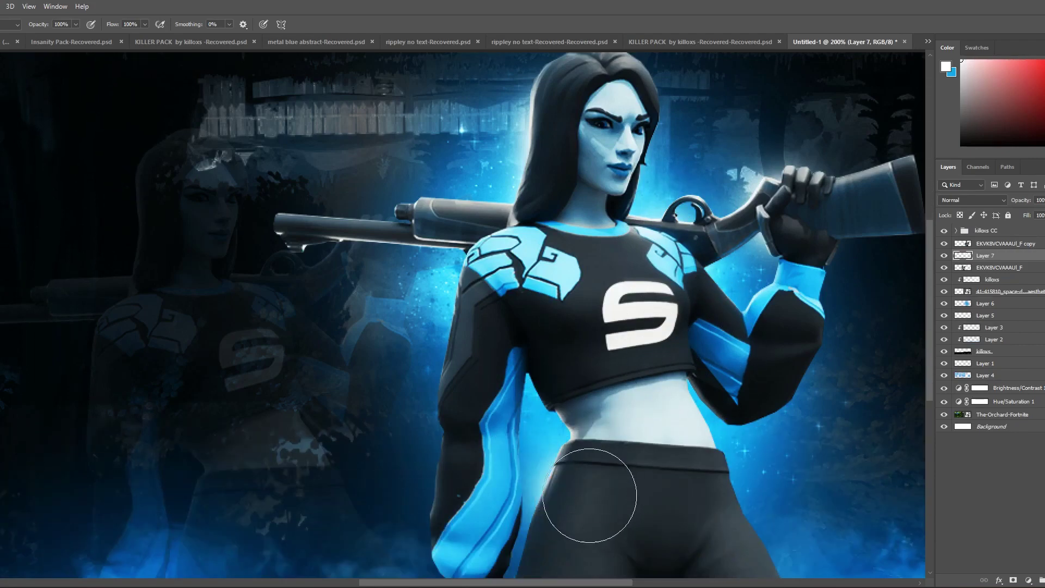
click(581, 378)
click(599, 442)
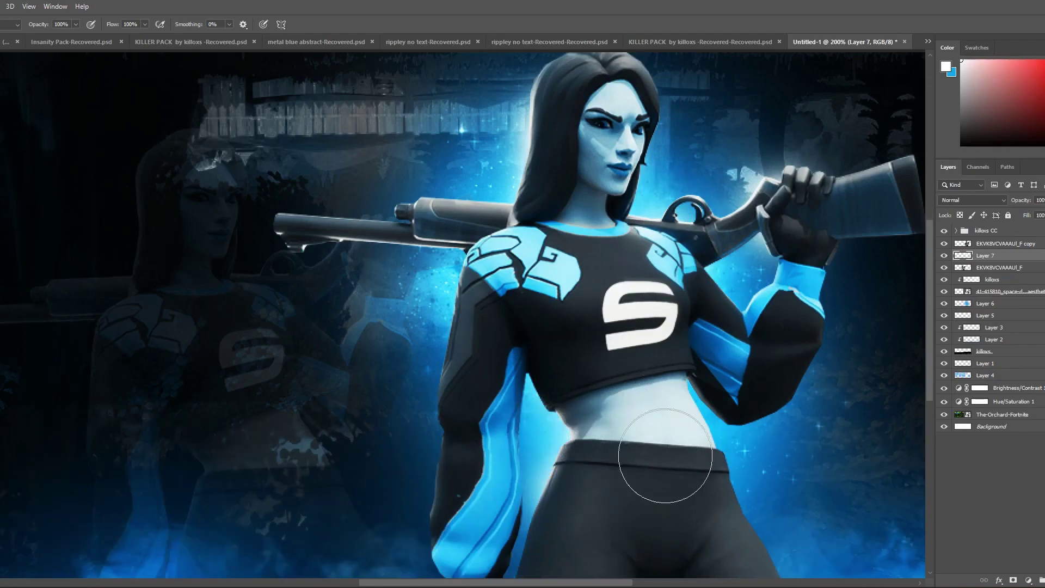
click(695, 455)
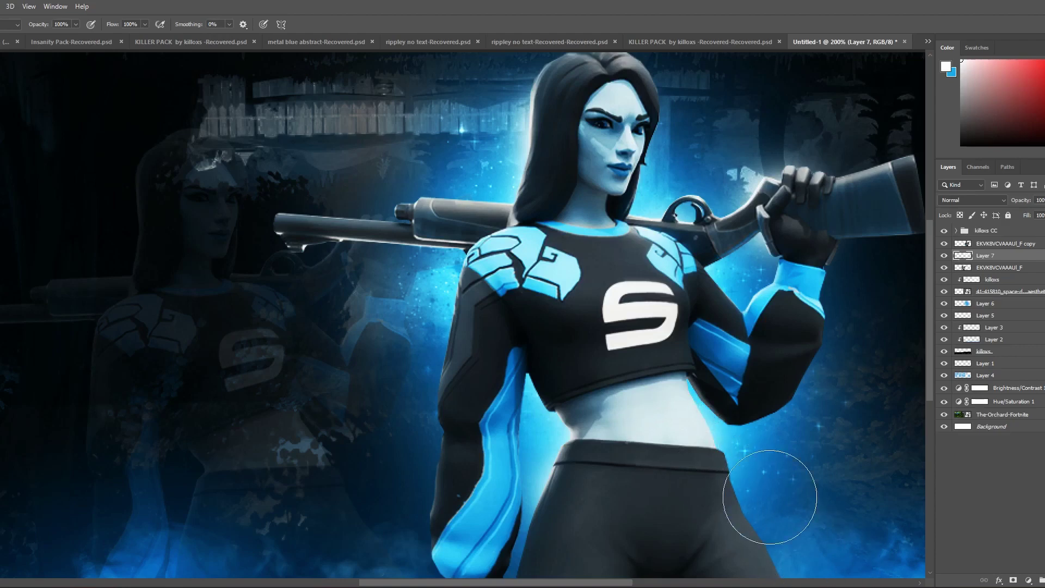
scroll(769, 490, down, 1)
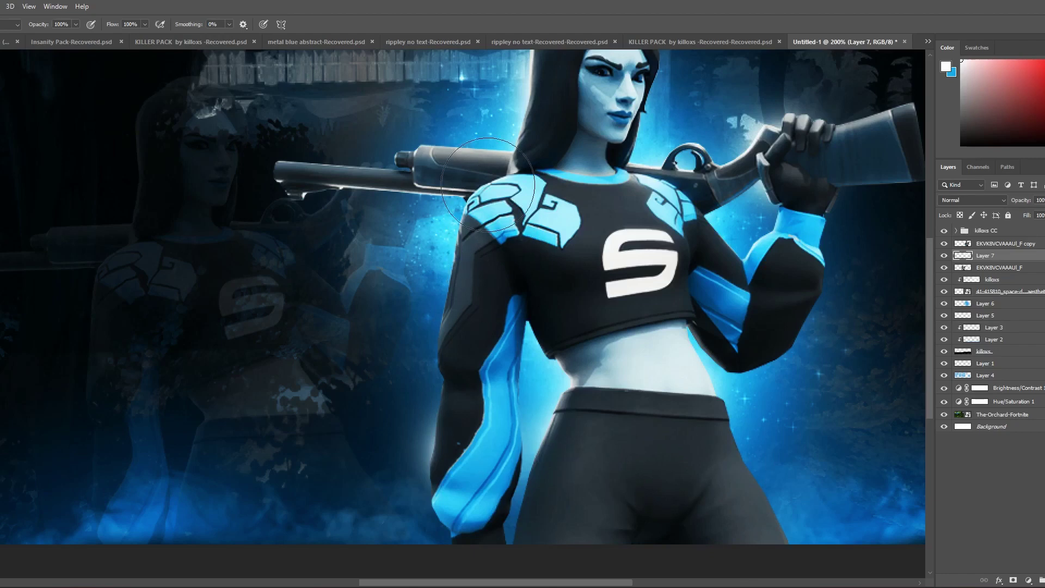
scroll(718, 442, down, 10)
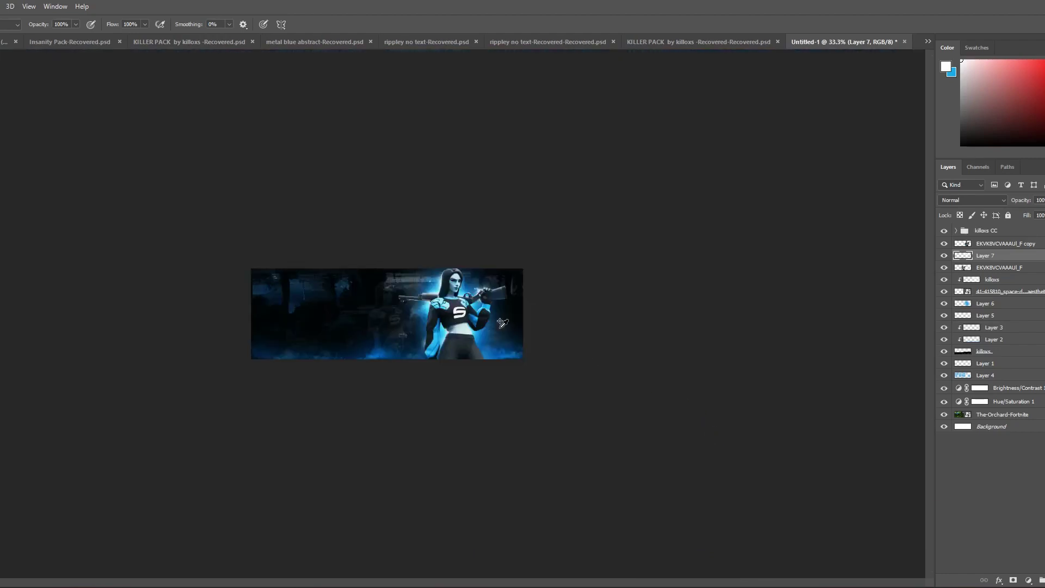
Step: Brush white glow along the rifle stock and gripping hand with a smaller brush, undoing the excess dabs
scroll(621, 356, up, 10)
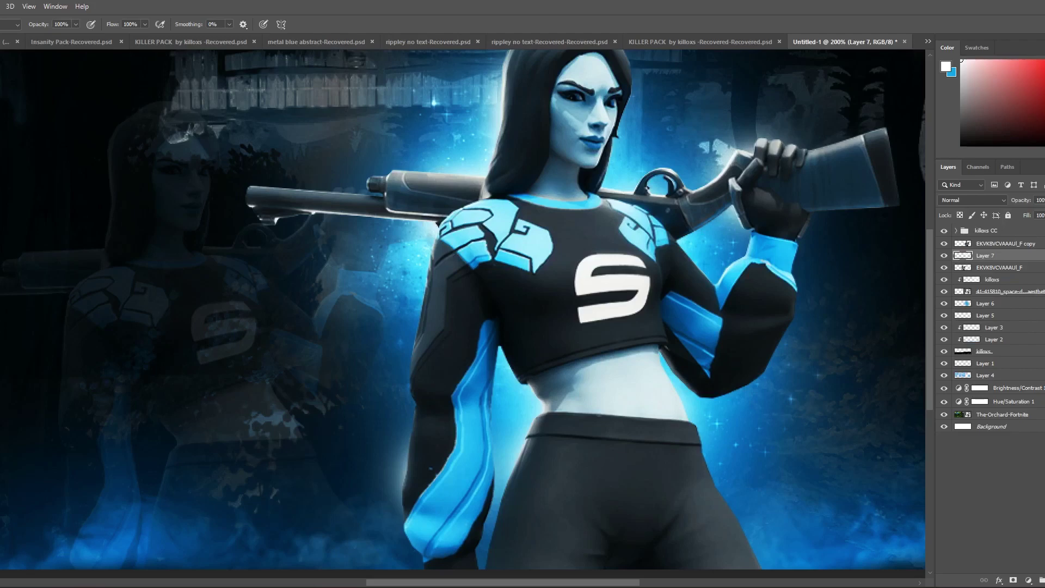
click(827, 174)
click(866, 164)
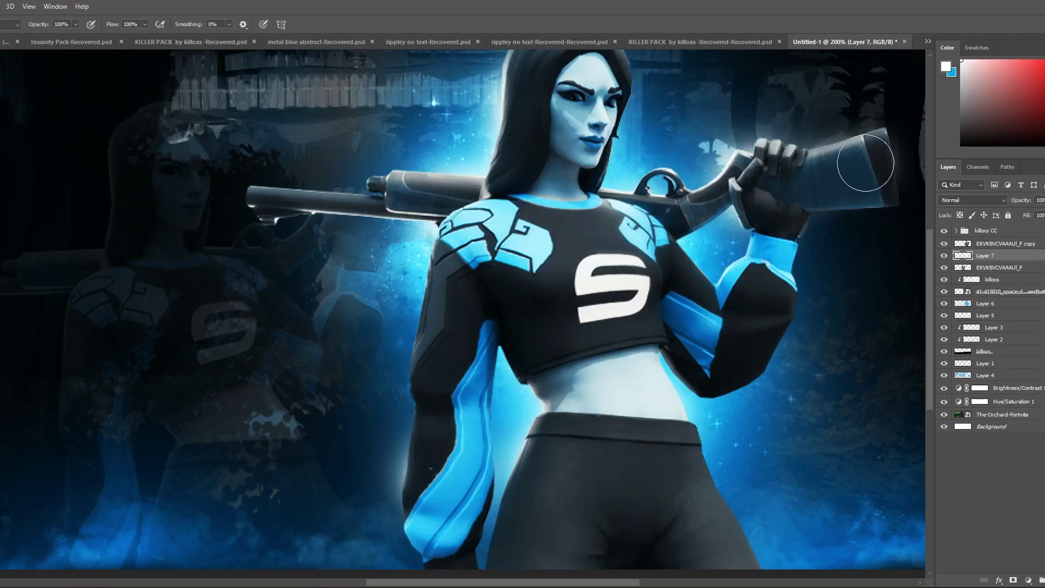
mouse_move(842, 172)
mouse_down()
mouse_move(856, 166)
mouse_move(763, 173)
mouse_up()
click(793, 173)
key(ctrl+z)
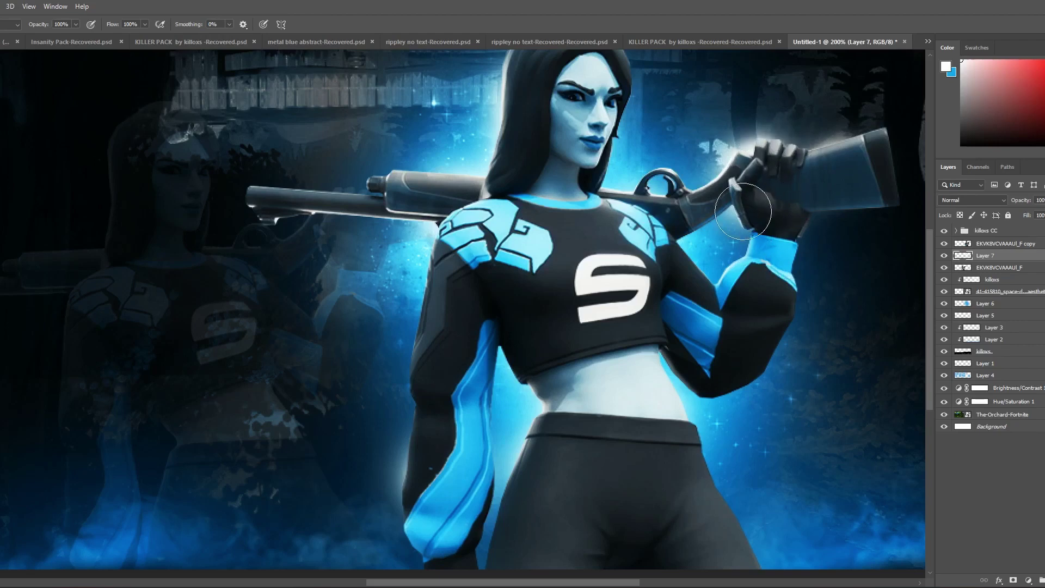
click(776, 171)
key(ctrl+z)
Step: Brush white glow around the rifle's trigger guard, and undo the dab beneath the barrel
click(674, 199)
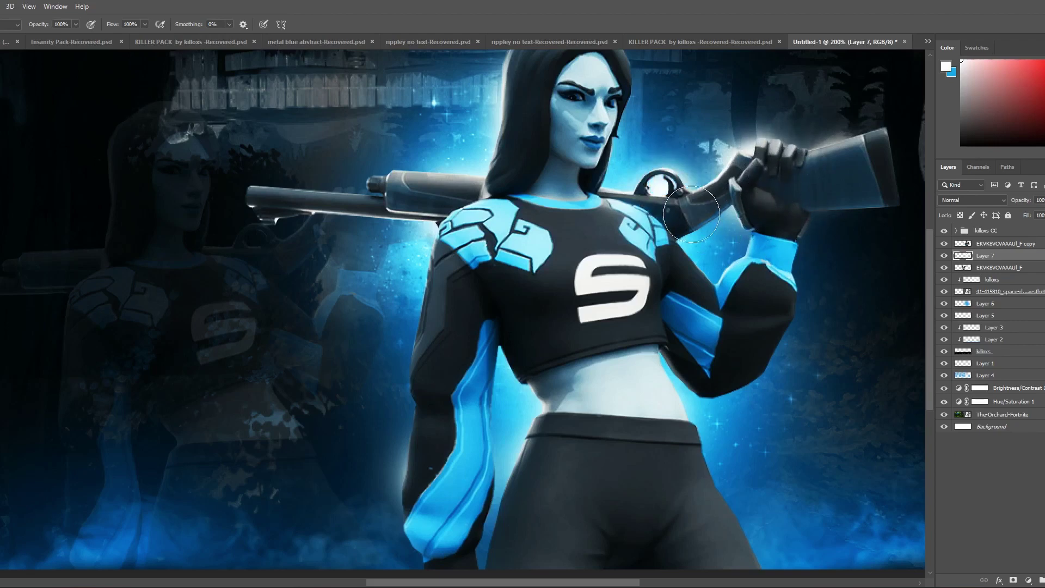
key(ctrl+z)
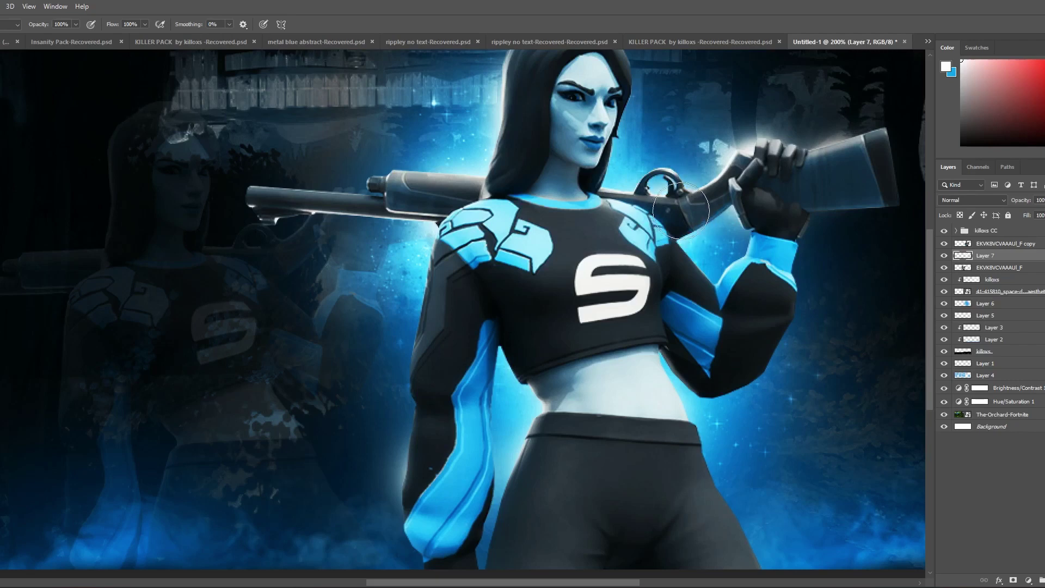
key(ctrl+shift+z)
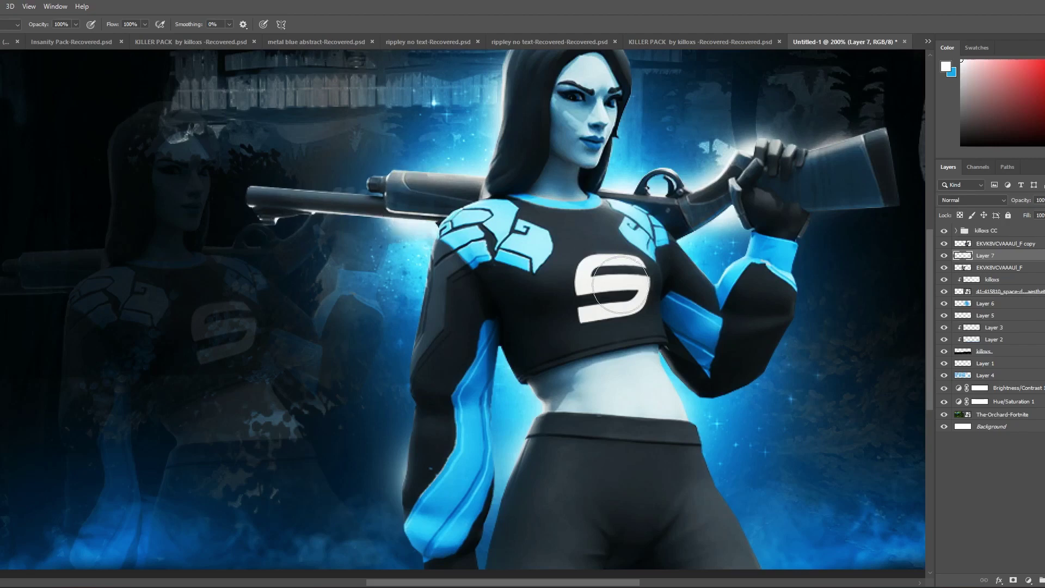
click(320, 210)
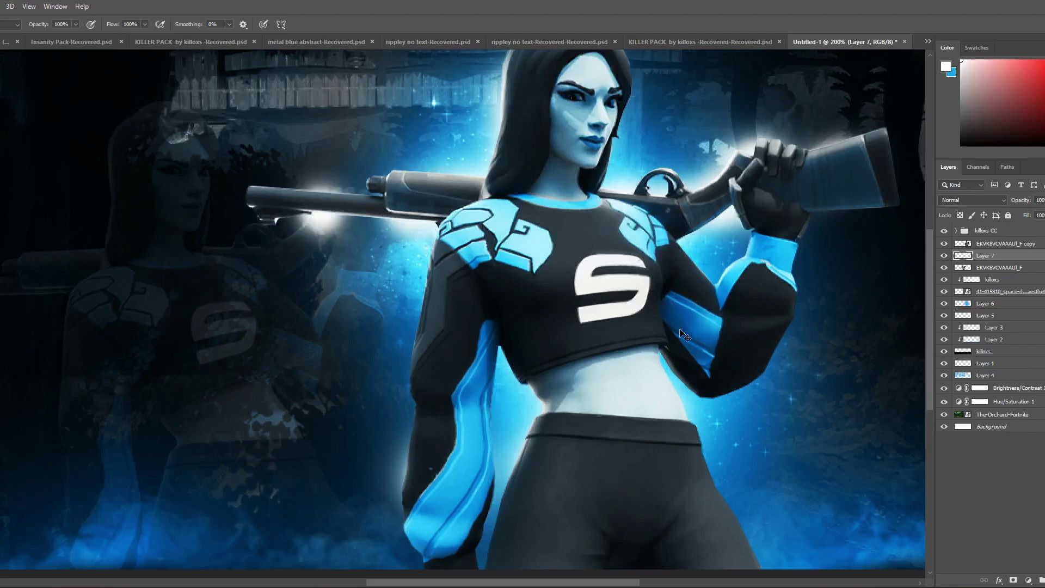
key(ctrl+z)
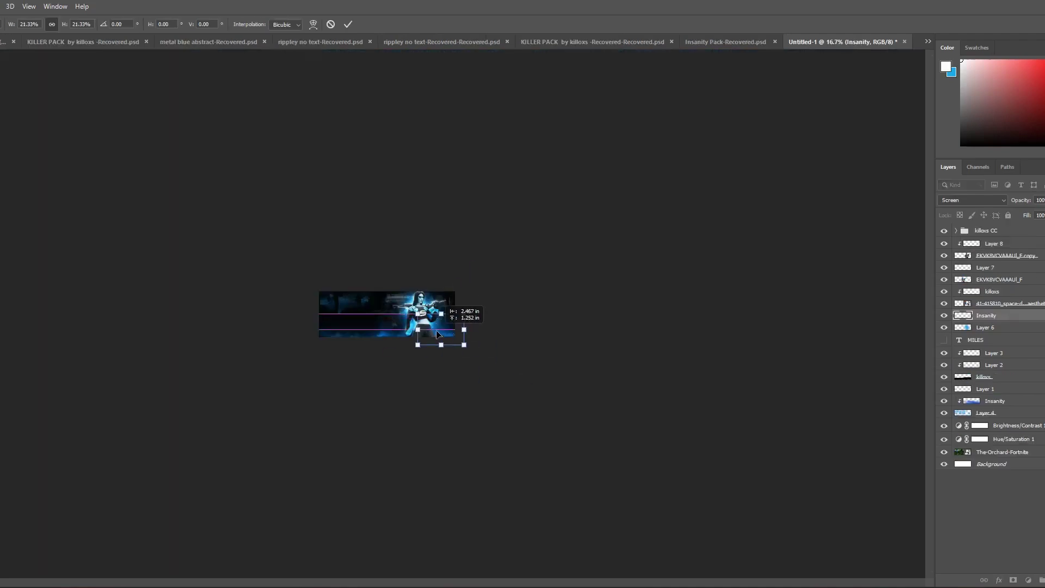
Step: Rotate the Insanity particle layer above Layer 6 by about 90.5° and position it around the character
key(ctrl+plus)
key(ctrl+plus)
key(ctrl+plus)
key(ctrl+plus)
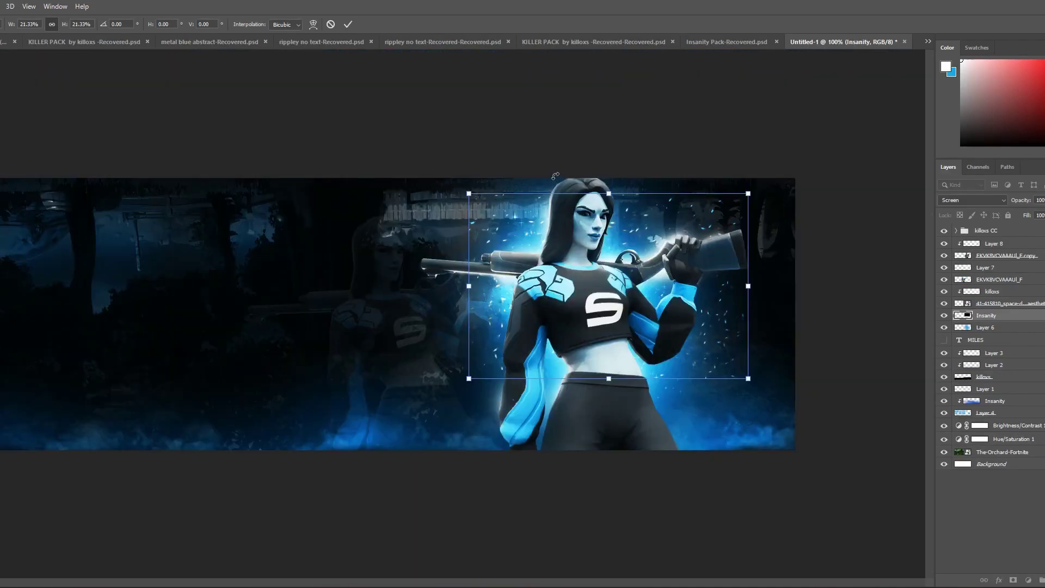
drag(555, 176, 716, 232)
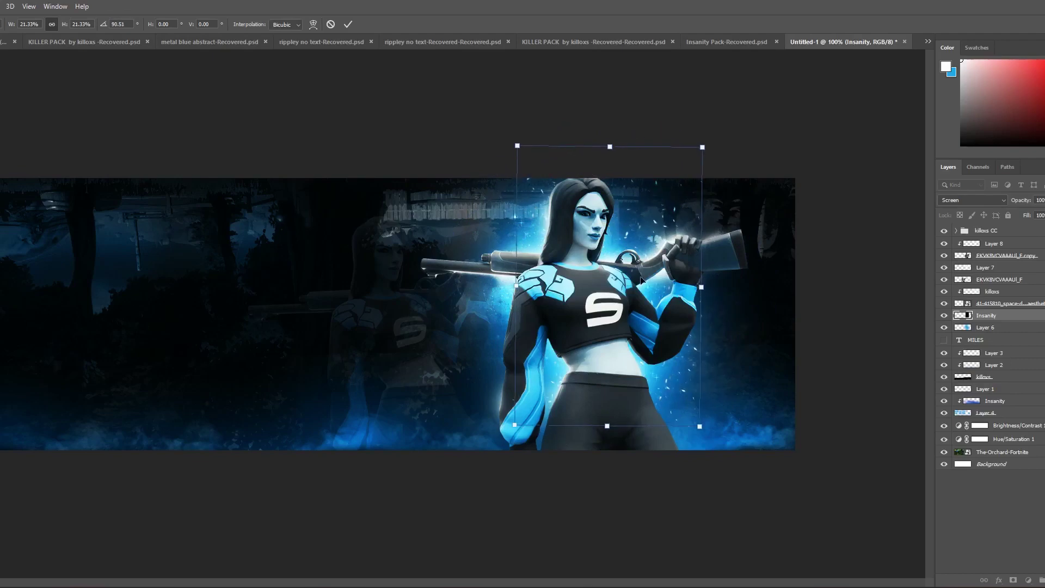
drag(630, 292, 604, 332)
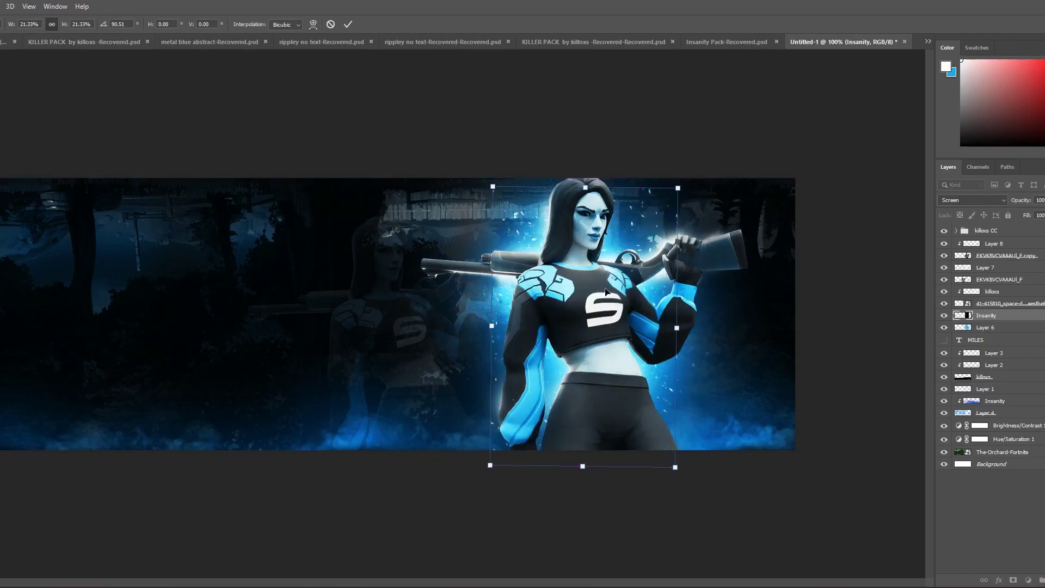
key(Return)
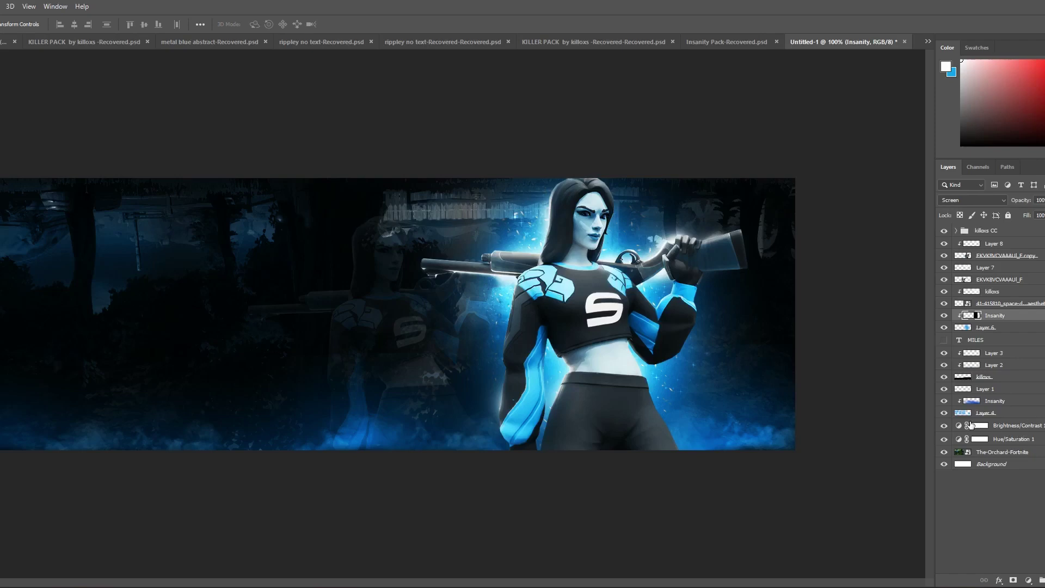
Step: Scale the Insanity particle layer to about 94% width and 84% height, and move it up behind the character's torso
key(ctrl+t)
drag(677, 187, 666, 232)
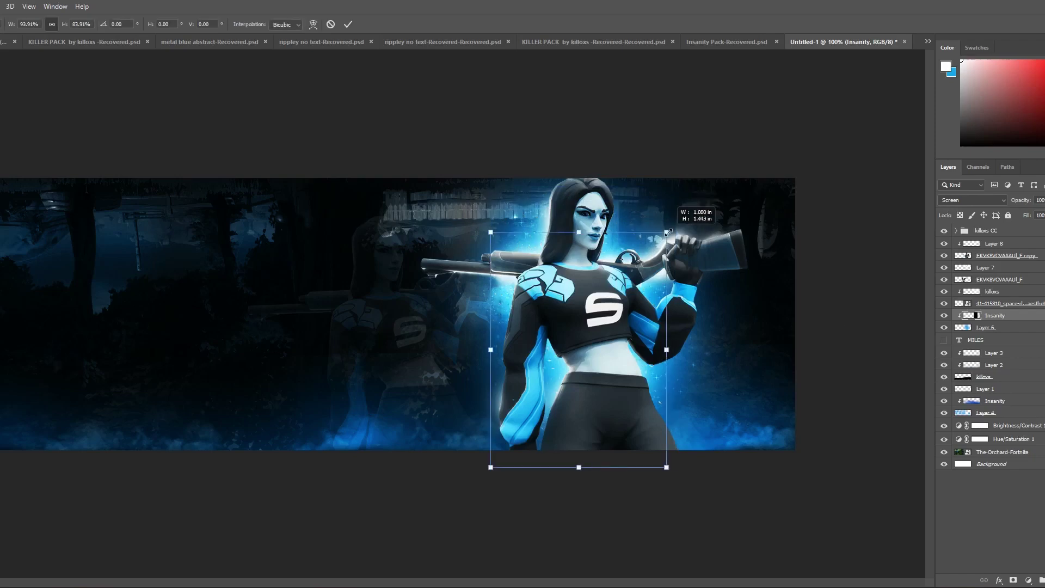
drag(589, 329, 578, 285)
key(Return)
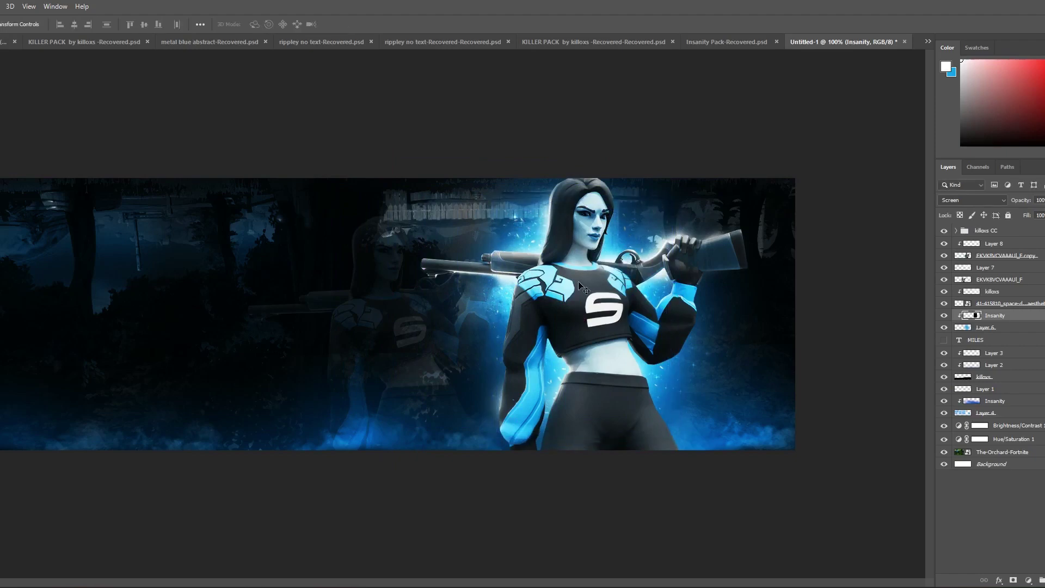
Step: Duplicate the Insanity particle layer, clip the copy to Layer 6, and reselect the original Insanity layer
key(ctrl+j)
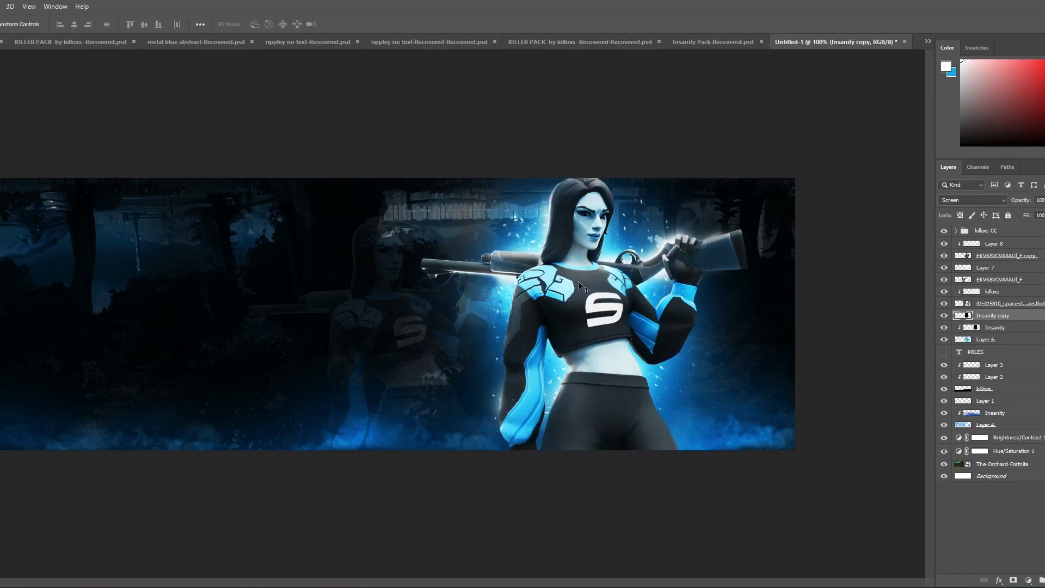
key(alt+t)
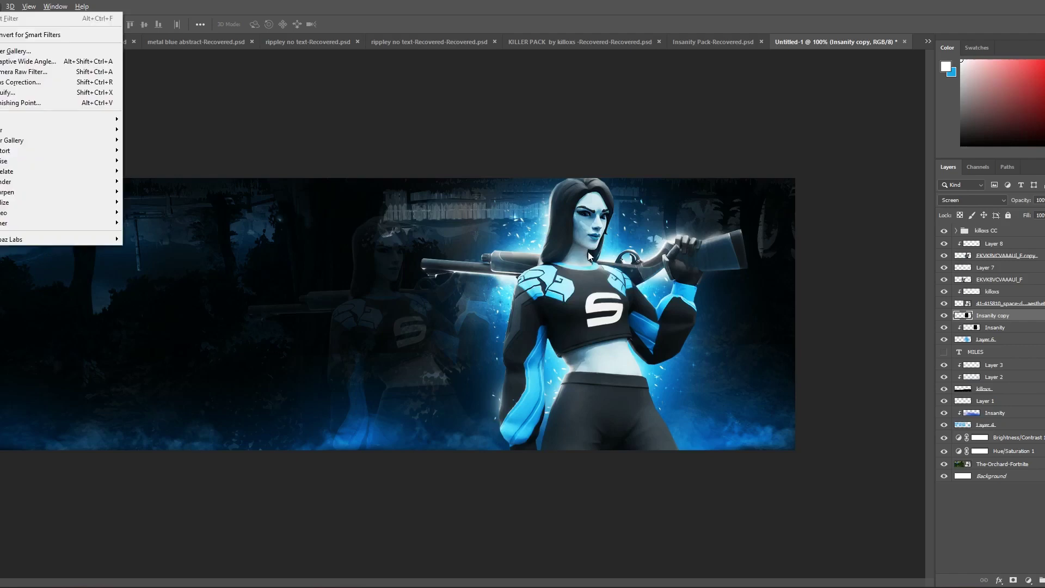
click(1002, 327)
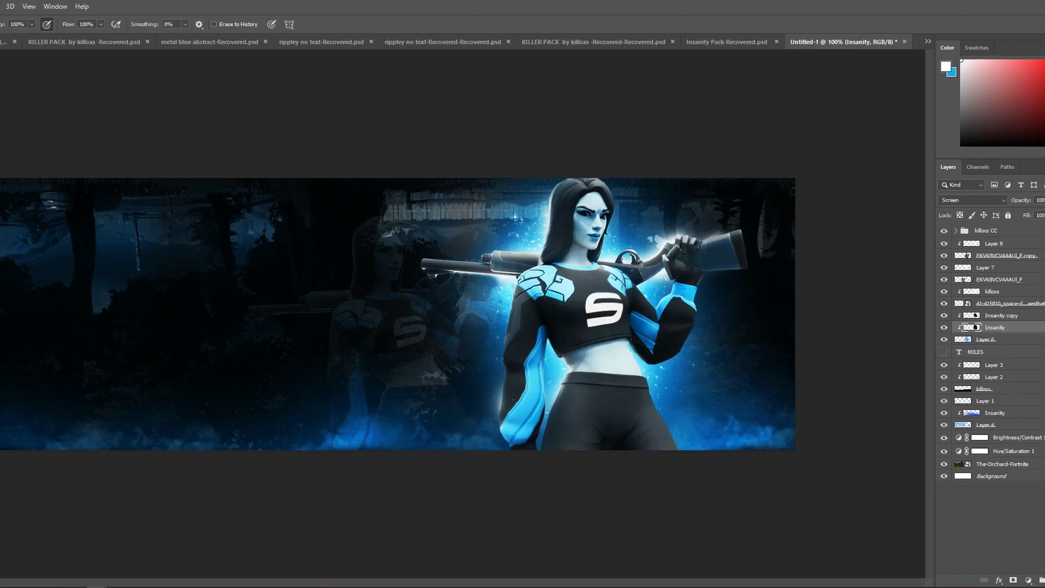
Step: Add a new layer above Layer 8, clip it to the character copy, and set the foreground colour to black (#000000)
click(999, 245)
key(ctrl+shift+alt+n)
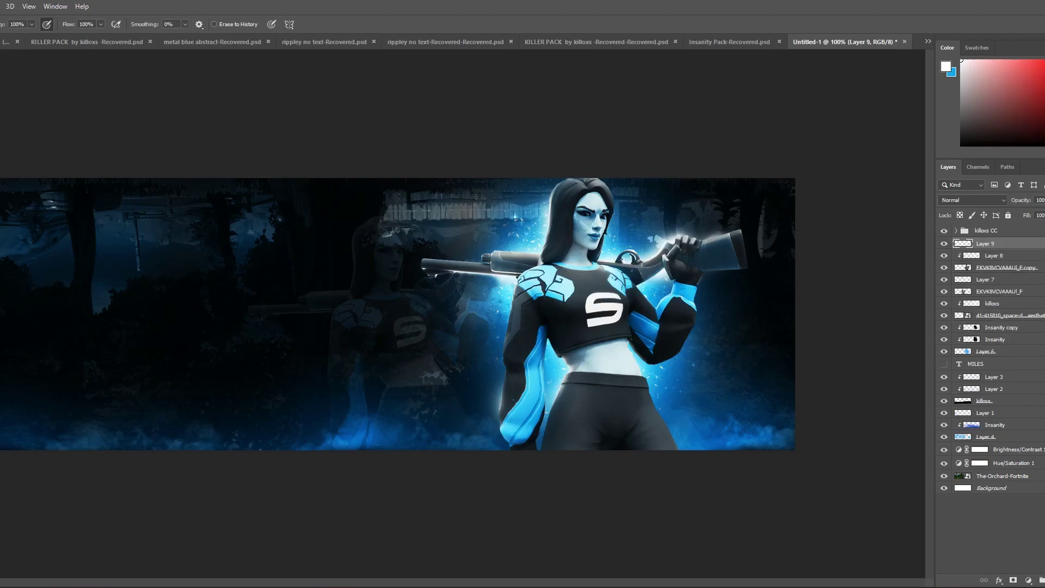
alt+click(1009, 248)
click(946, 66)
drag(572, 284, 554, 292)
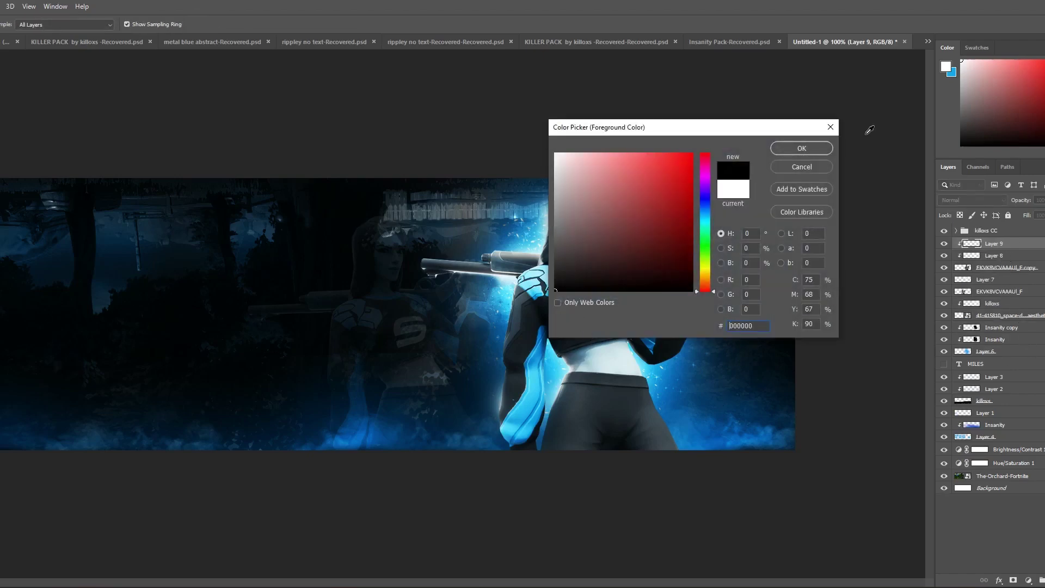
click(801, 150)
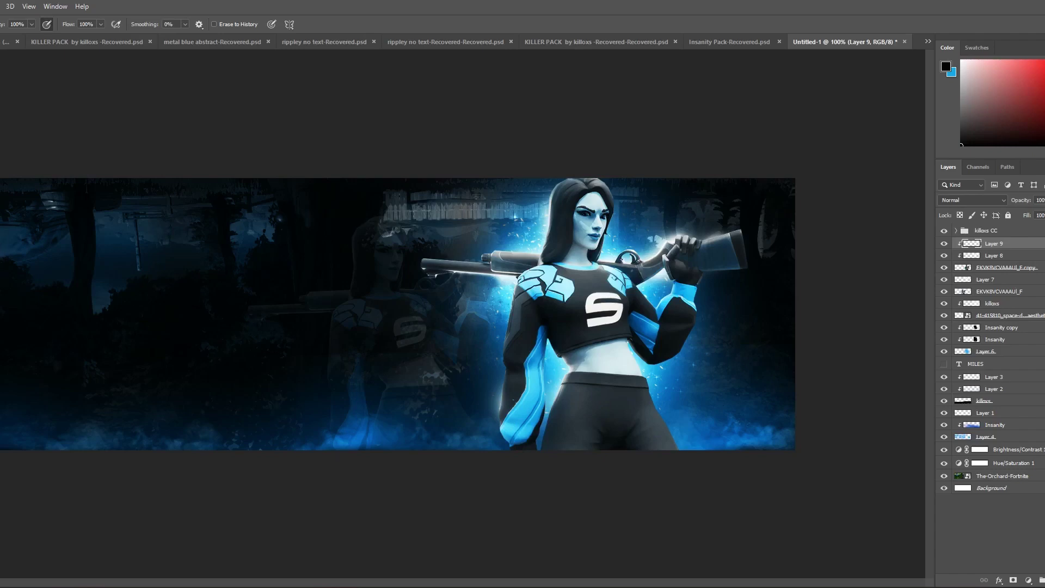
Step: Brush black shading over the character's waist, sleeve and rifle on Layer 9, and set its blend mode to Overlay
key(b)
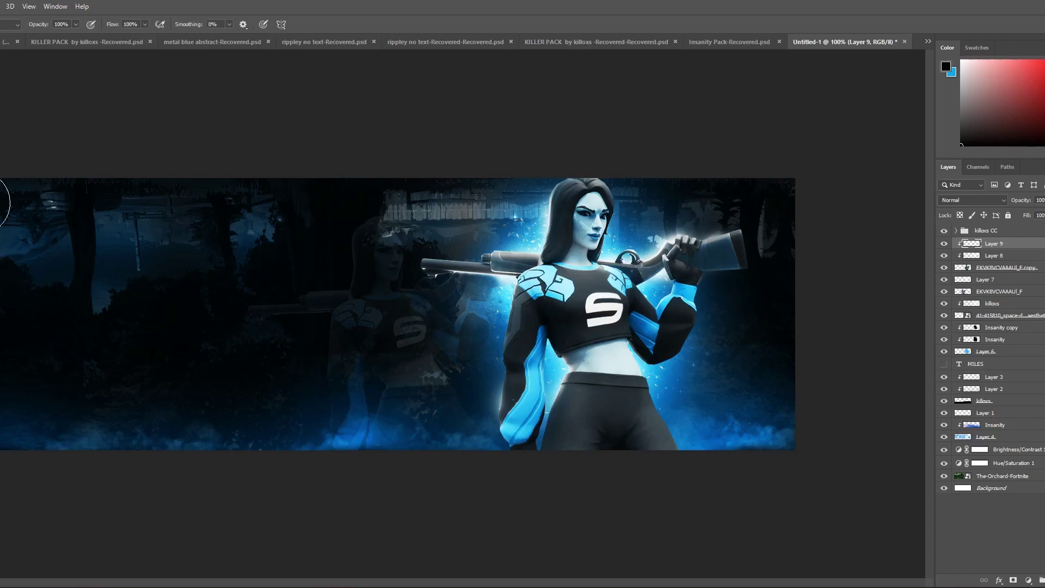
click(639, 406)
key(ctrl+z)
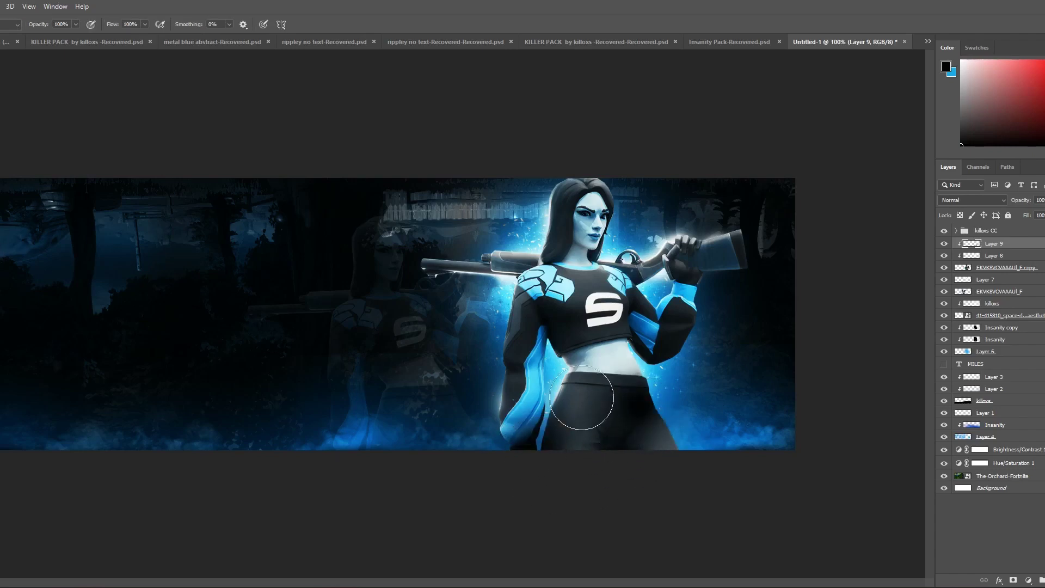
click(629, 354)
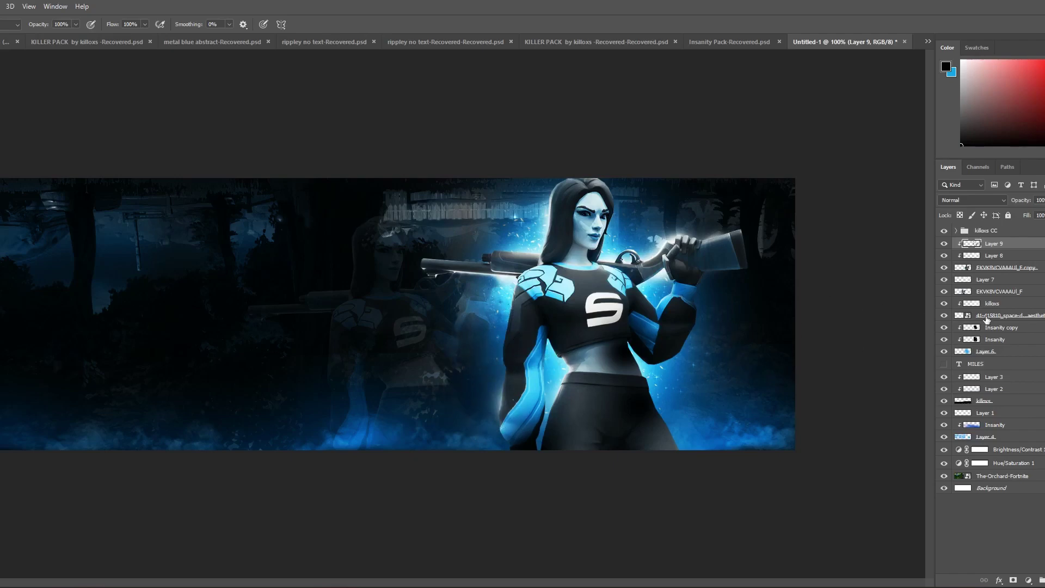
click(982, 202)
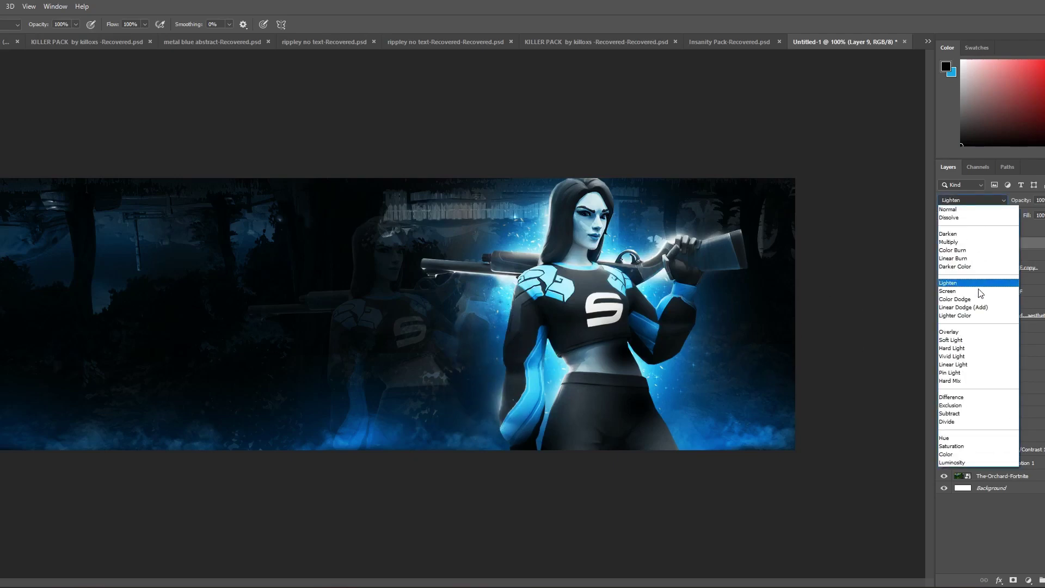
click(958, 332)
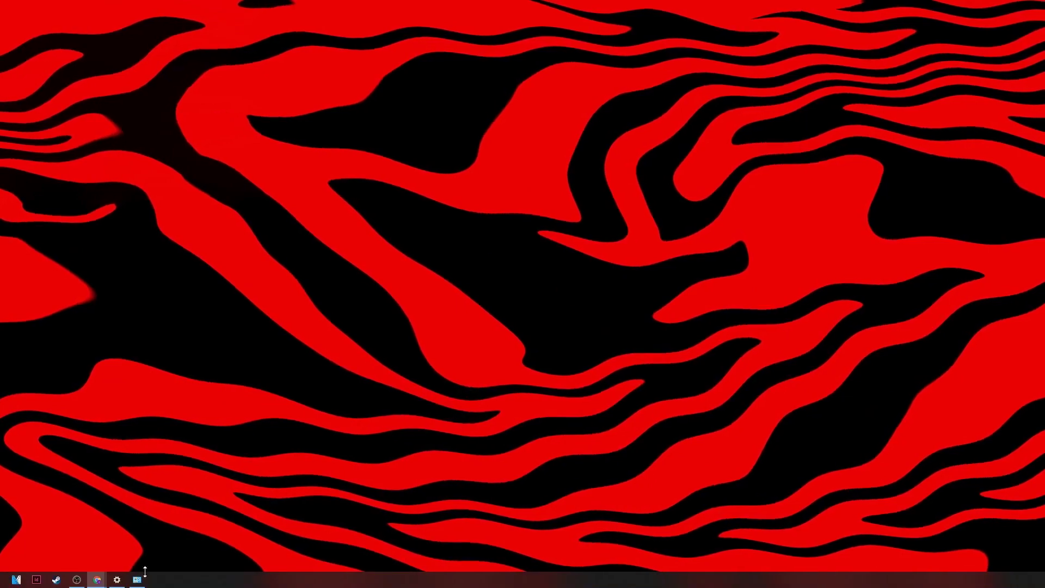
Step: Switch to Cinema 4D and replace the MoText object's text with MILES
mouse_move(36, 580)
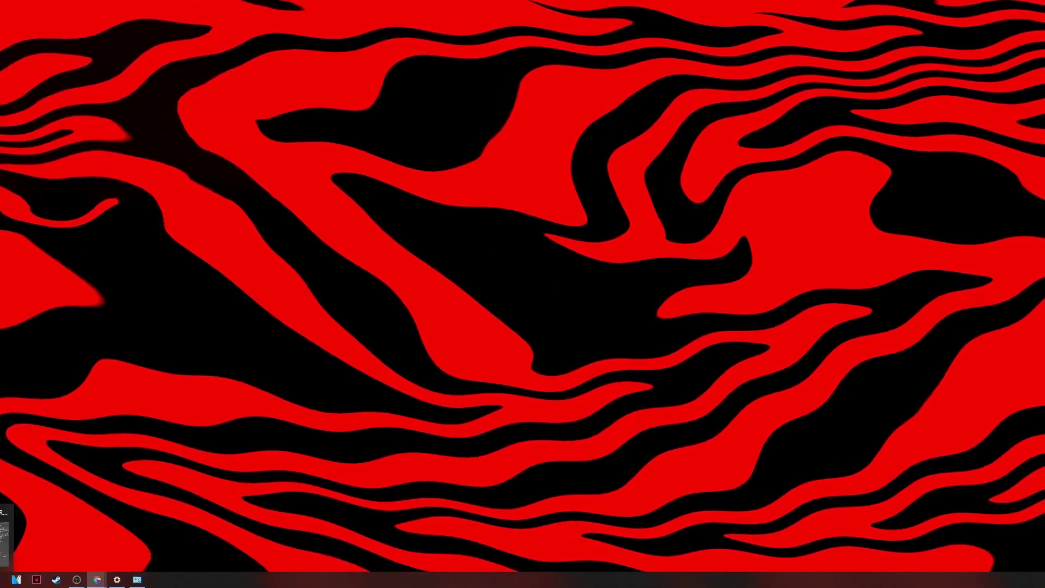
click(4, 544)
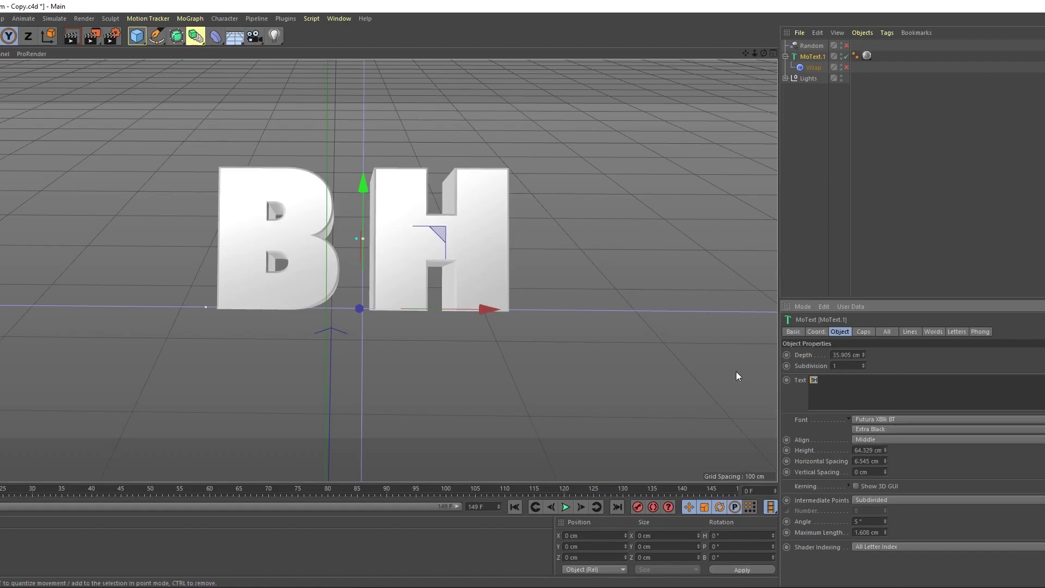
text(MILES)
click(476, 237)
drag(885, 381, 762, 380)
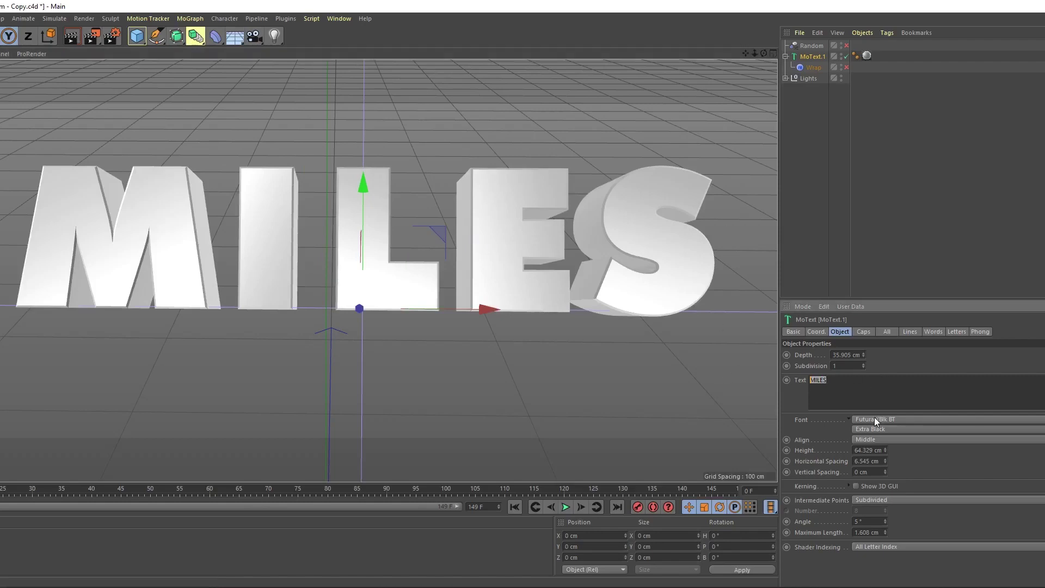
Step: Change the MILES text font to Burbank Big Cd Bk
click(912, 420)
scroll(924, 272, up, 10)
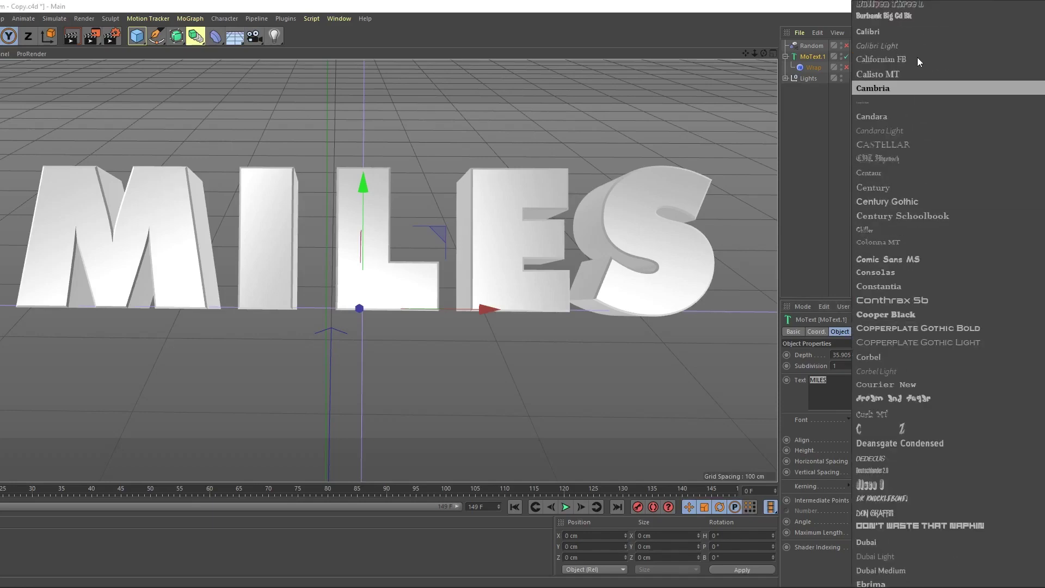
click(907, 16)
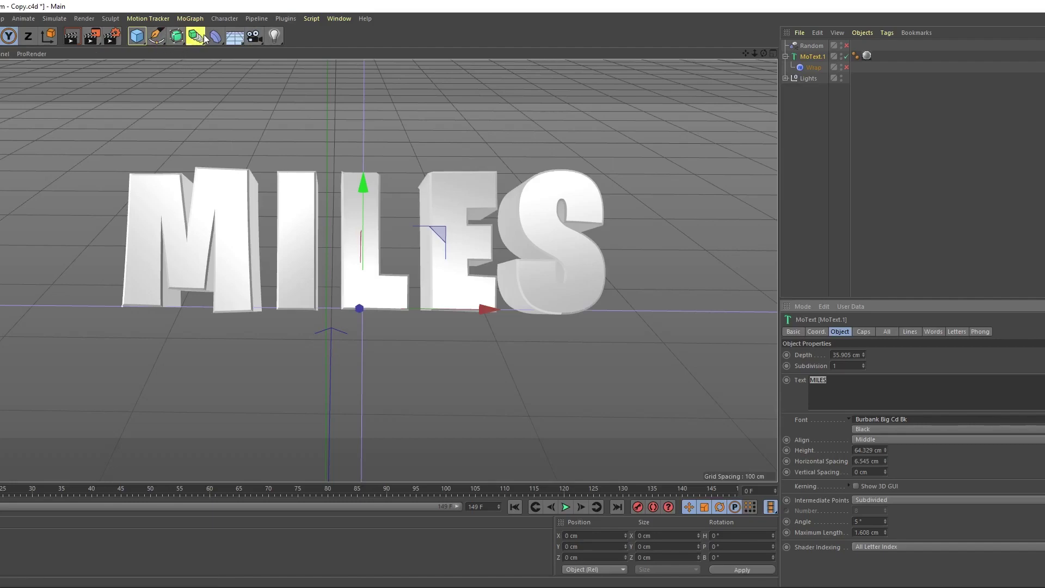
Step: Frame the MILES text from a low side angle and render it to the Picture Viewer, overwriting gdrffg.png
mouse_move(764, 53)
mouse_down()
mouse_move(745, 68)
mouse_move(754, 61)
mouse_up()
scroll(97, 283, up, 3)
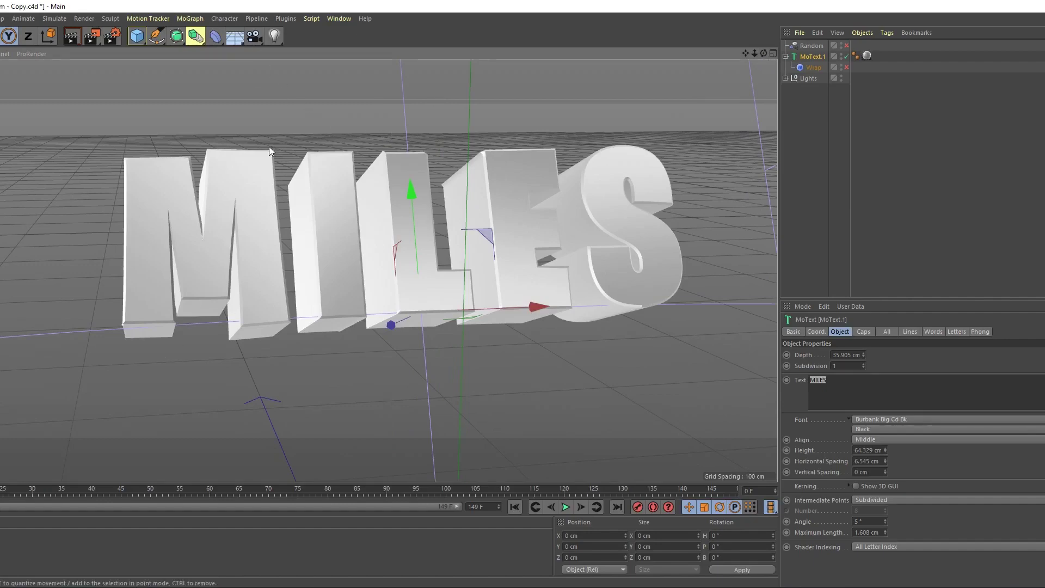
click(91, 36)
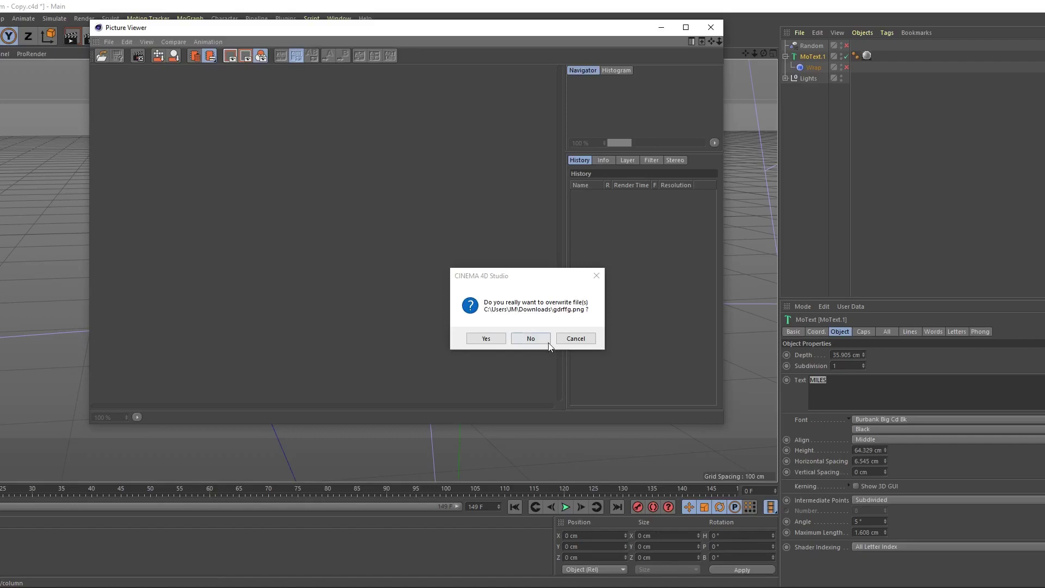
click(479, 340)
scroll(329, 242, down, 5)
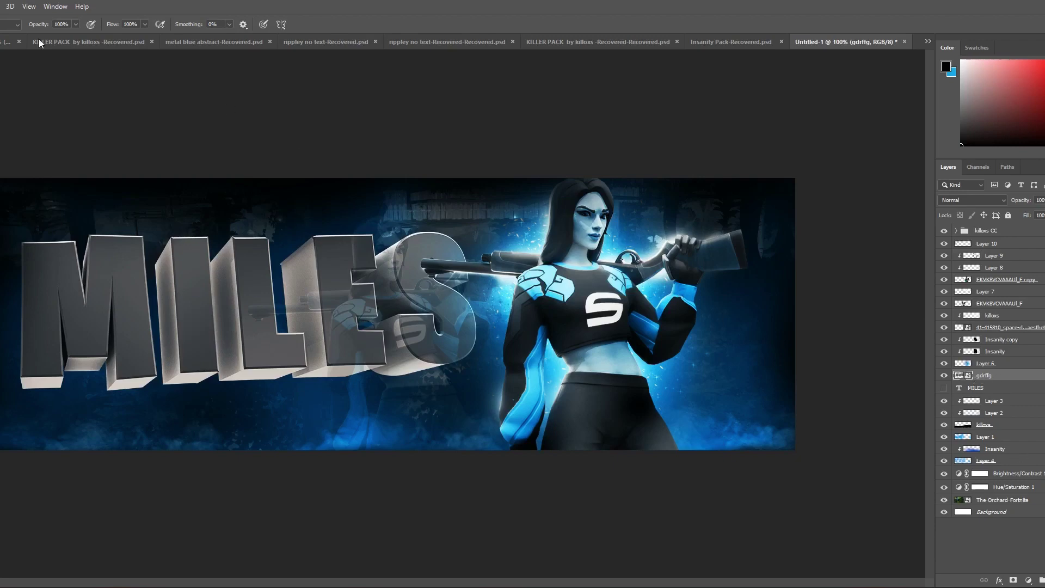
Step: Place The-Orchard-Fortnite image above the gdrffg layer and position it over the MILES text
key(alt+e)
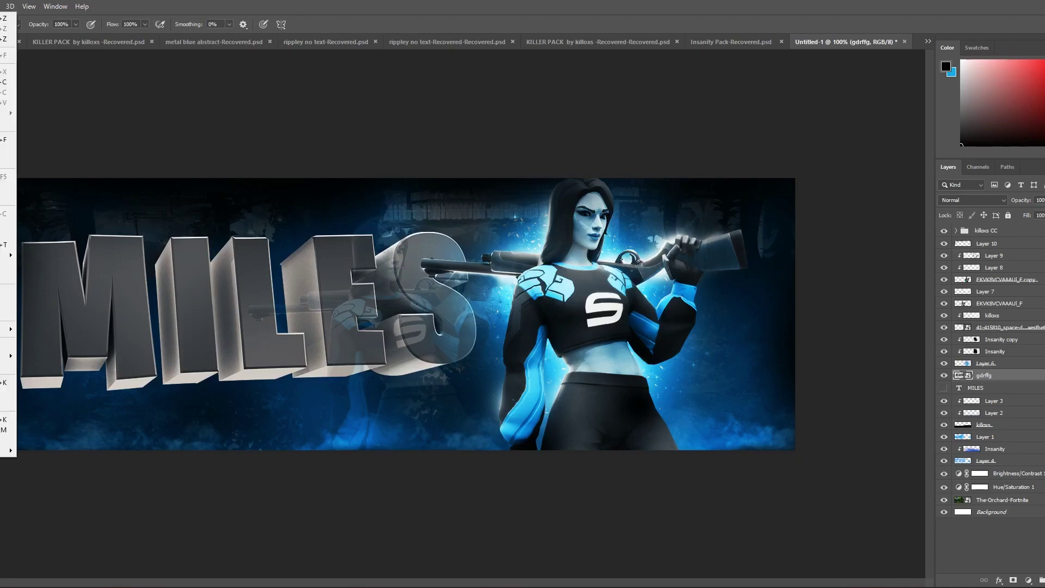
click(988, 377)
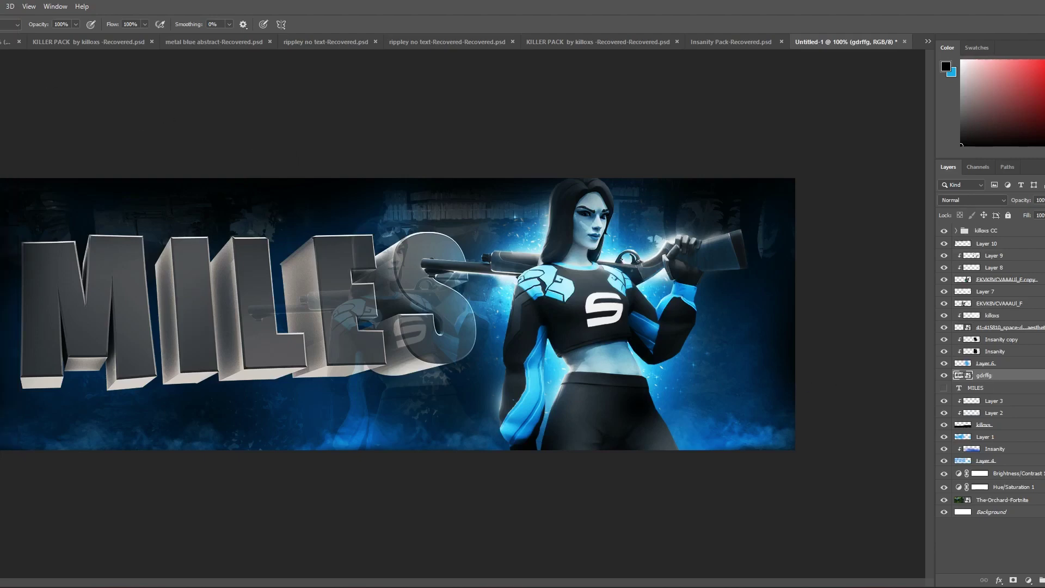
key(ctrl+shift+p)
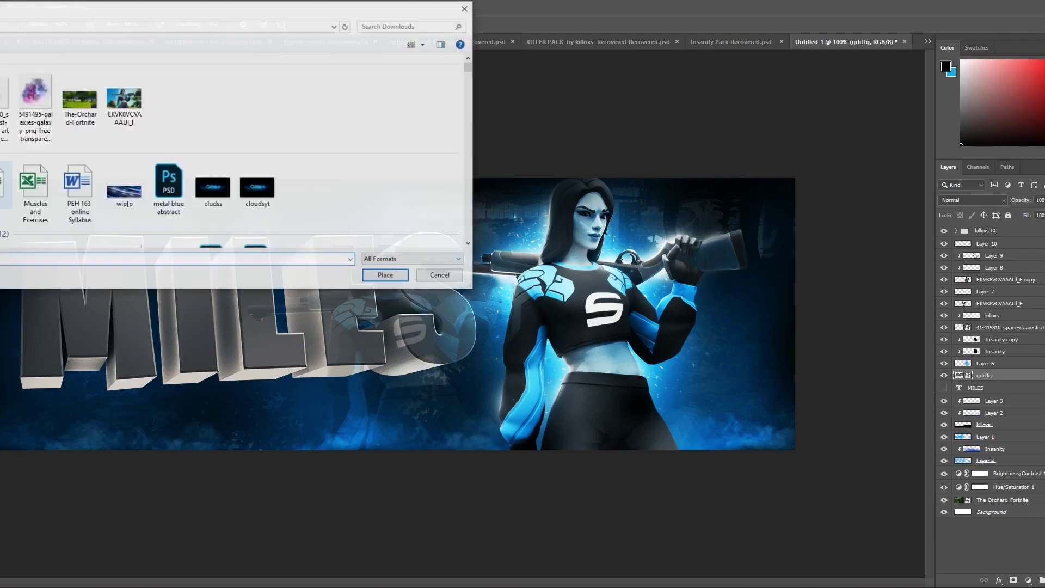
double_click(68, 104)
drag(310, 261, 150, 248)
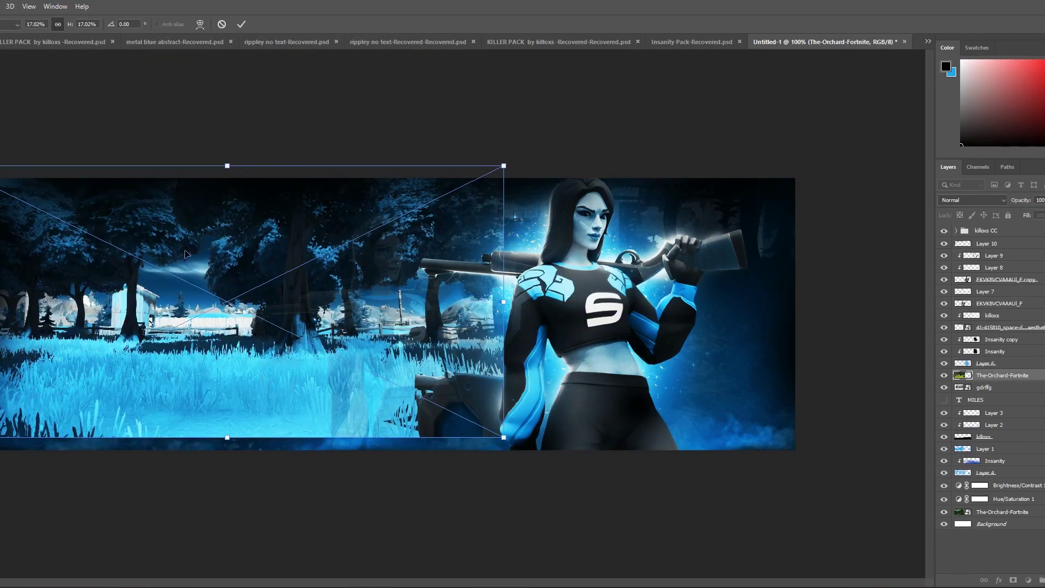
key(Return)
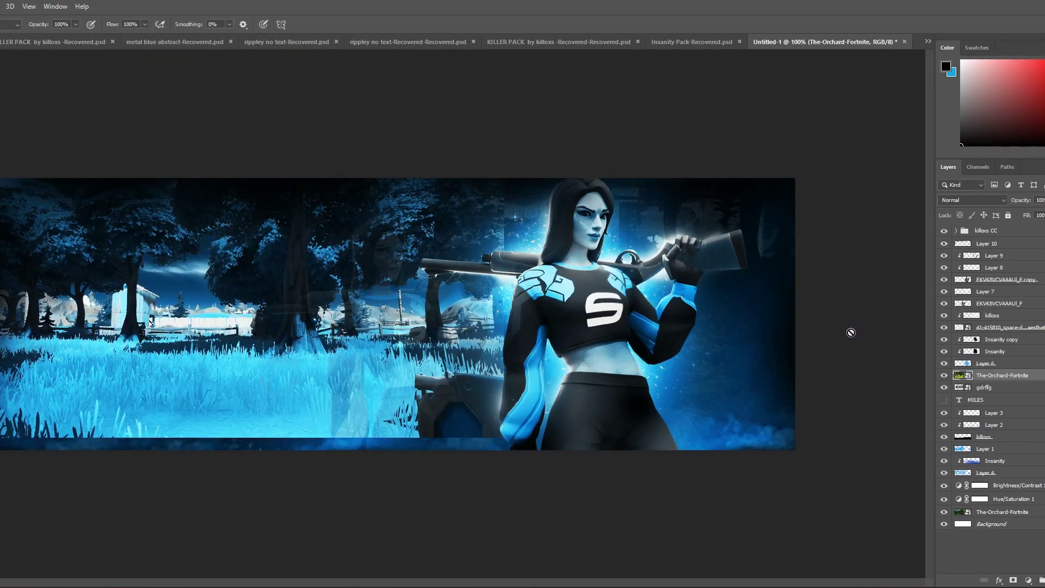
Step: Clip the placed orchard image to the gdrffg text layer and set its blend mode to Exclusion
alt+click(997, 382)
click(956, 199)
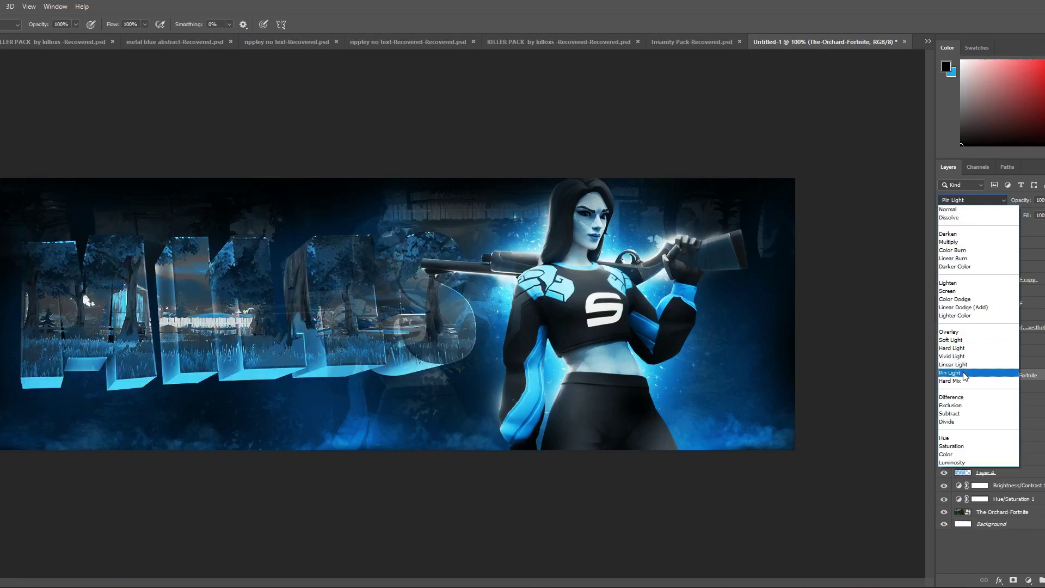
click(952, 406)
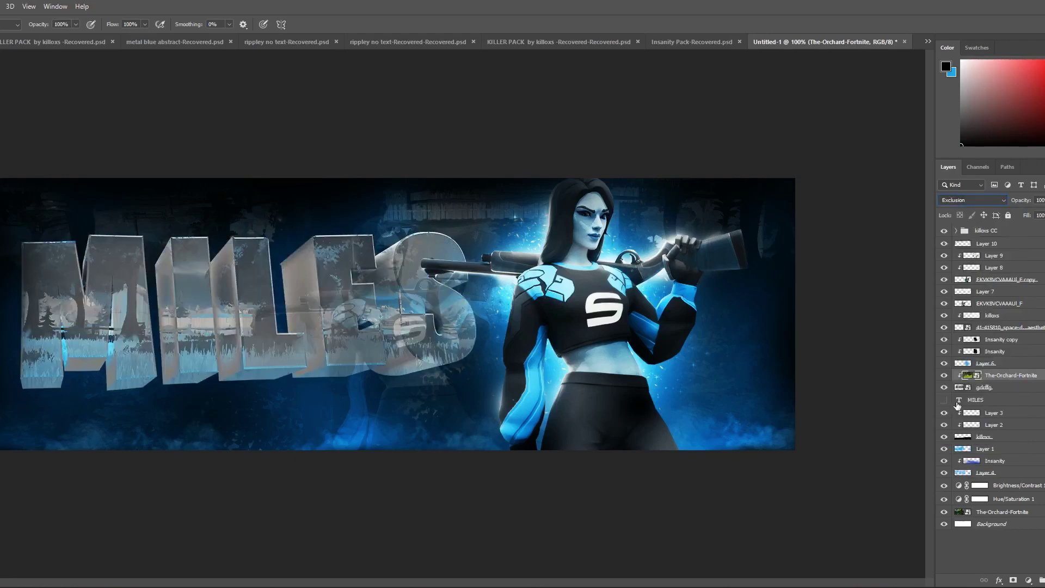
Step: Hide the clipped orchard image and add a Photo Filter in blue (#0091ec) clipped to the gdrffg text layer
click(944, 376)
click(985, 387)
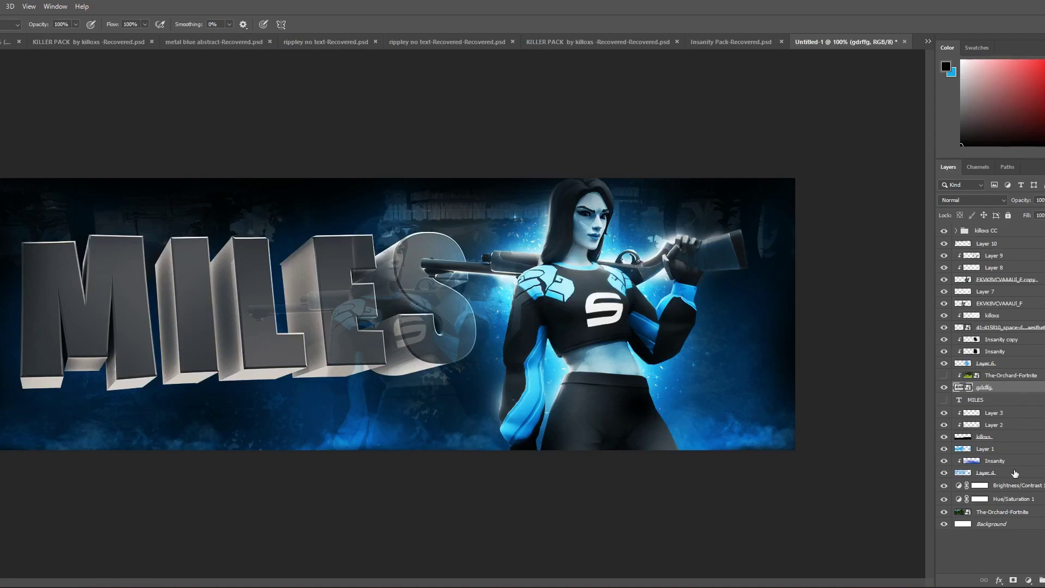
click(1029, 583)
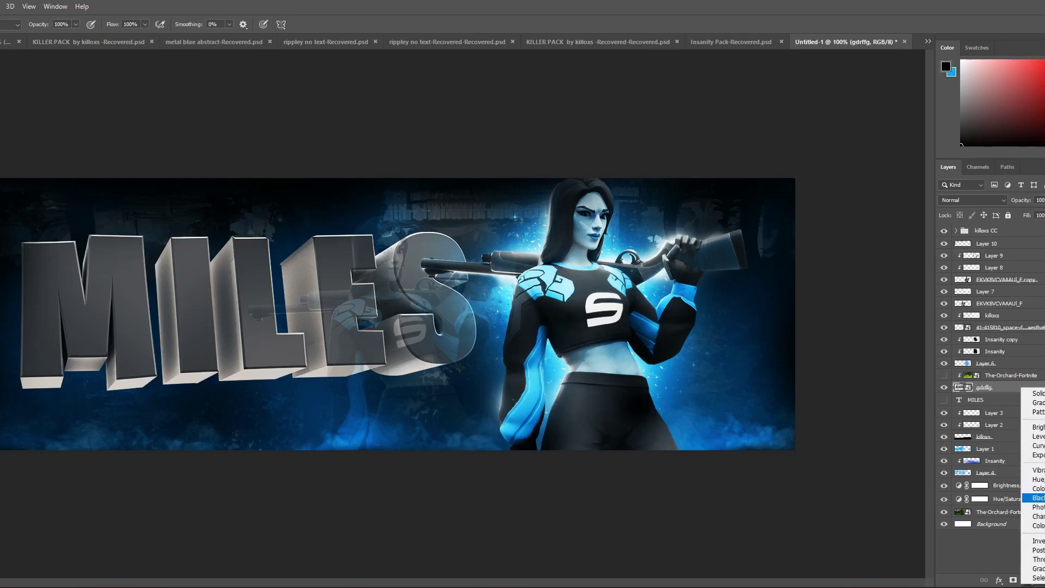
click(1038, 506)
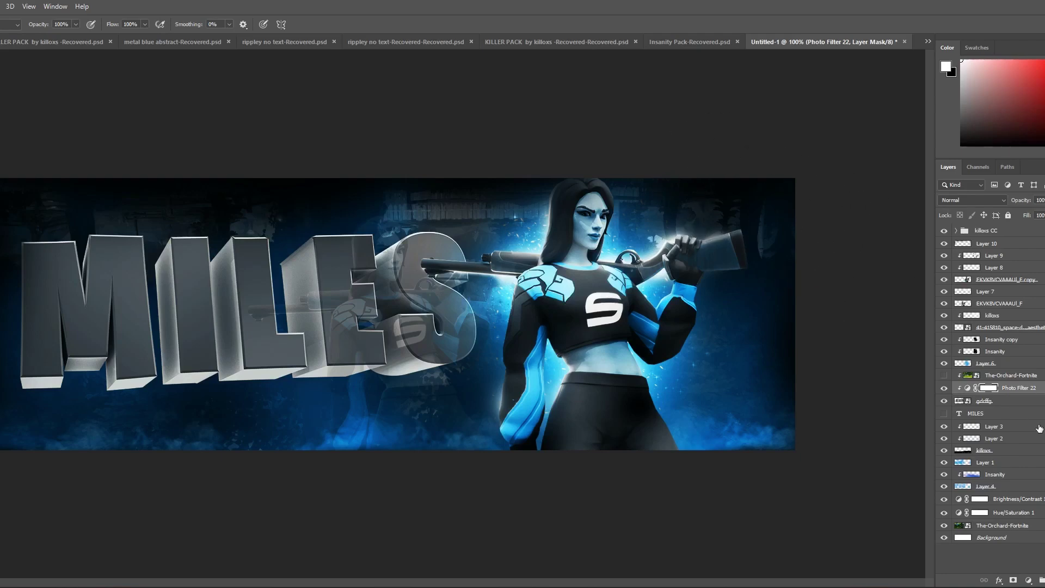
click(703, 213)
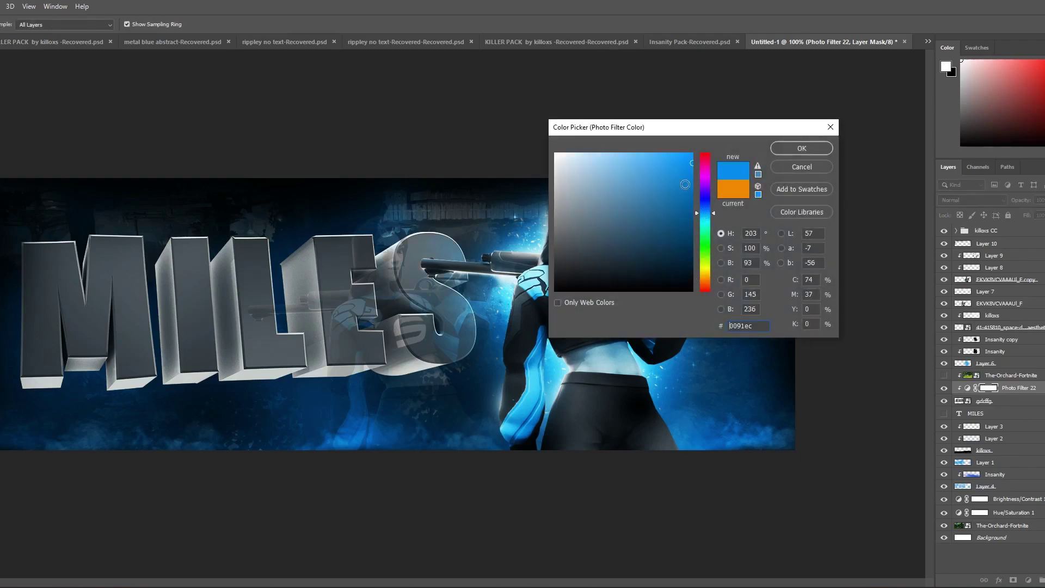
click(800, 149)
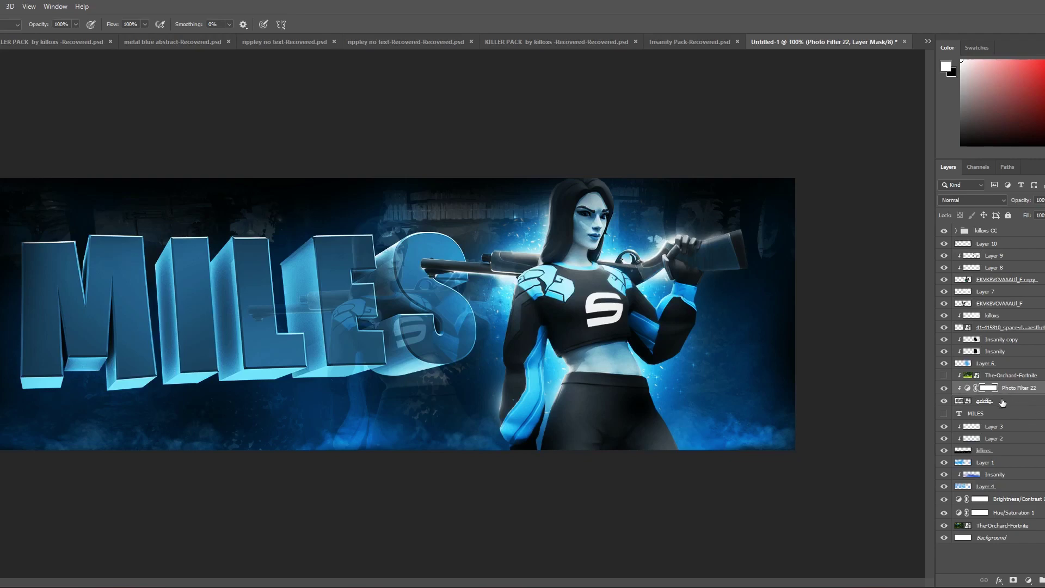
Step: Show the orchard image clipped to the MILES render again and set its blend mode to Lighter Color
click(1004, 375)
click(943, 375)
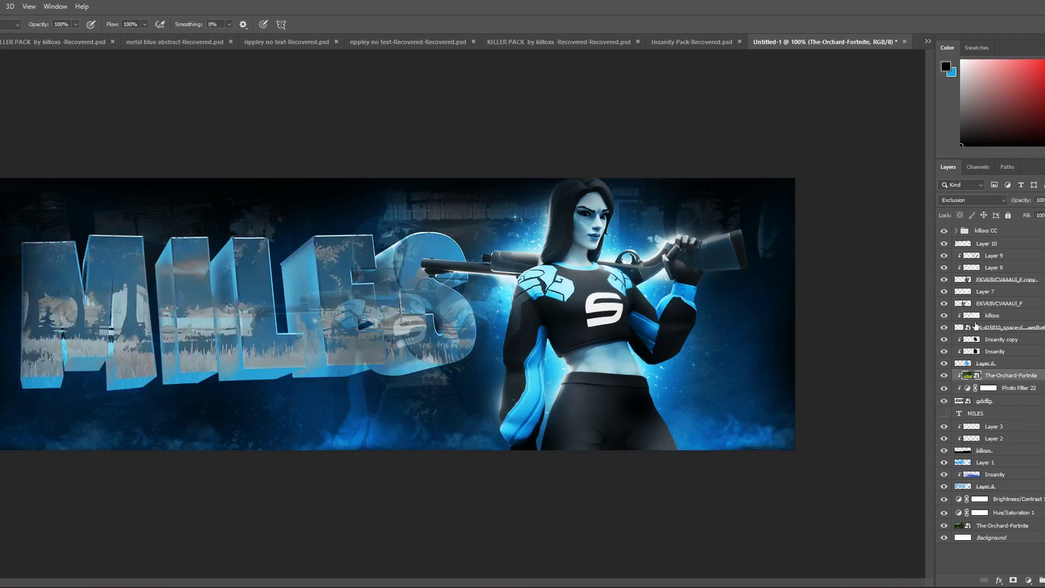
click(947, 200)
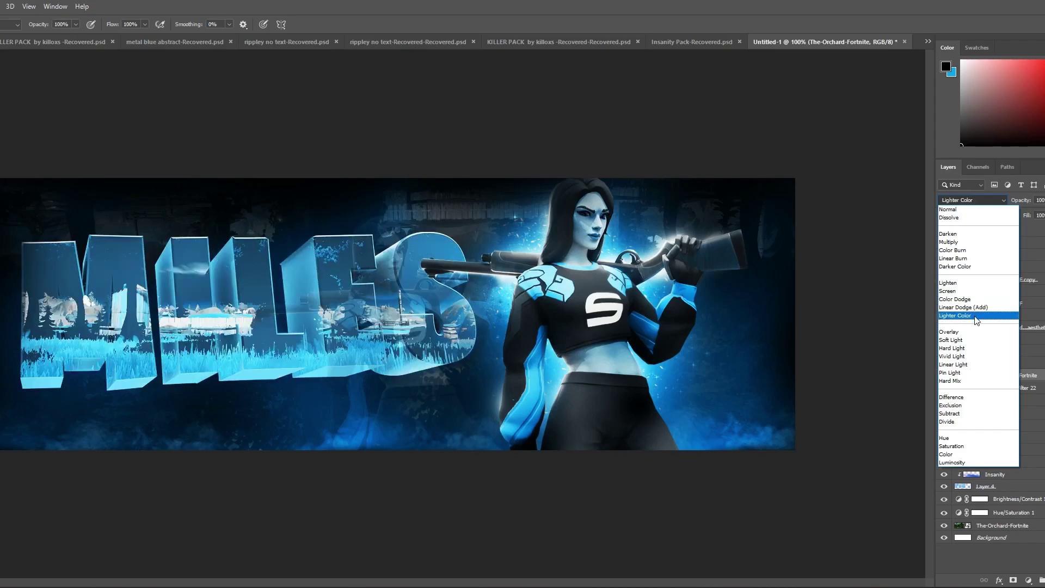
click(976, 321)
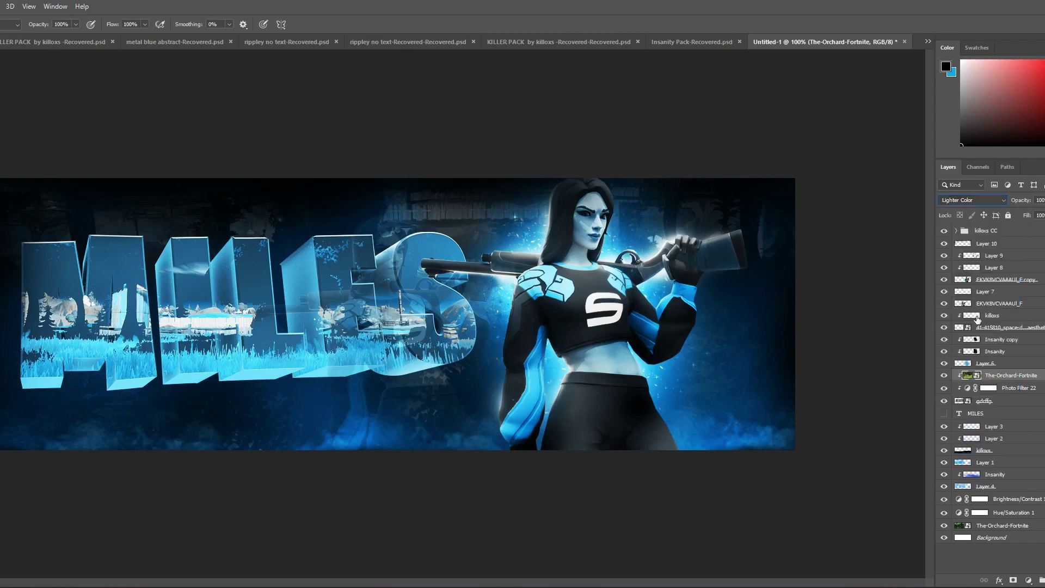
Step: Rasterize the clipped orchard layer and delete its texture from the side face of the letter I, clearing the selection
right_click(1001, 377)
click(1027, 319)
key(e)
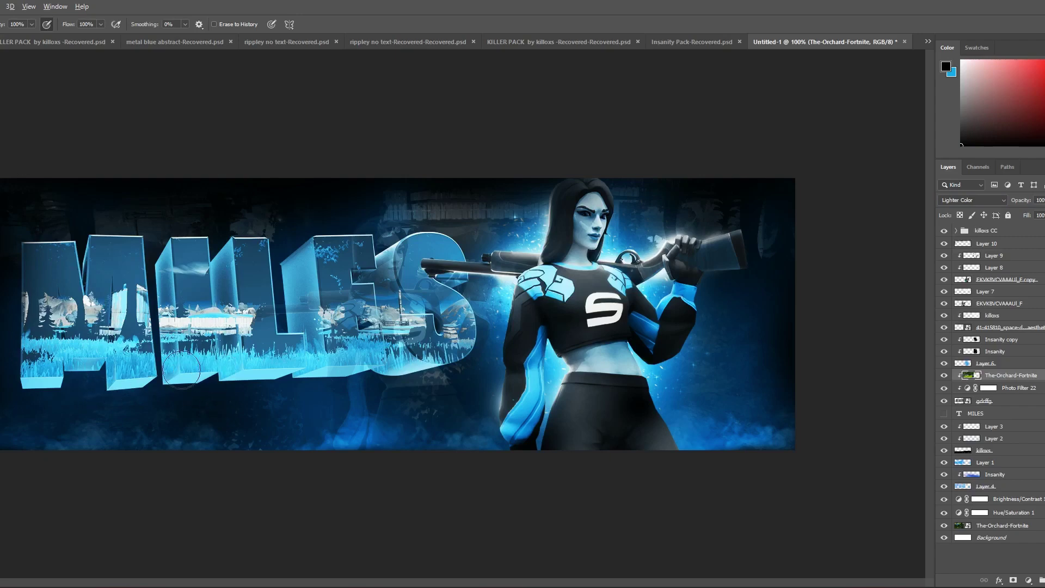
scroll(181, 369, up, 3)
mouse_move(118, 339)
mouse_down()
mouse_move(145, 381)
mouse_move(131, 266)
mouse_move(144, 379)
mouse_move(128, 283)
mouse_move(131, 224)
mouse_move(122, 283)
mouse_up()
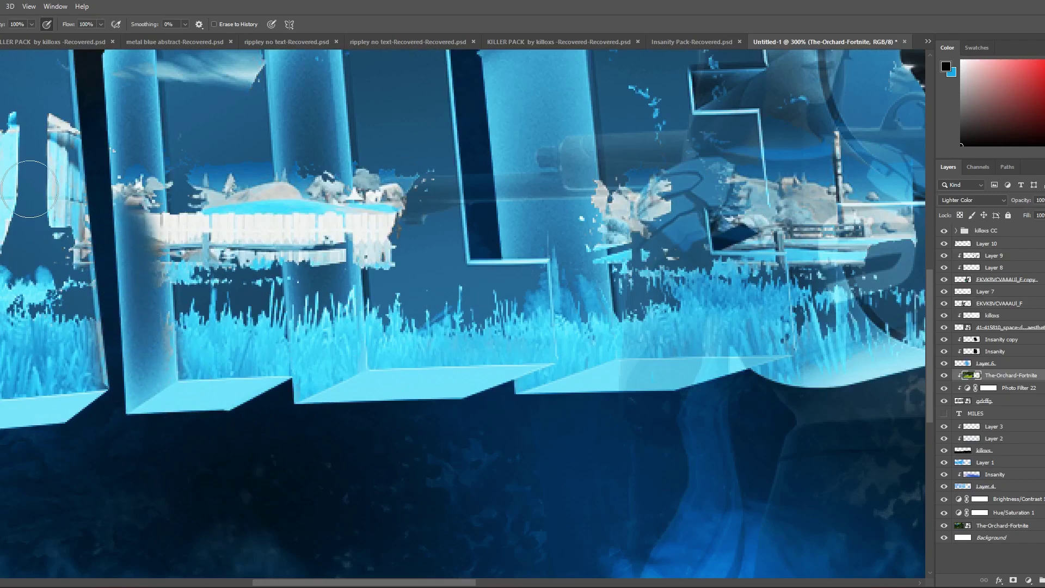
key(l)
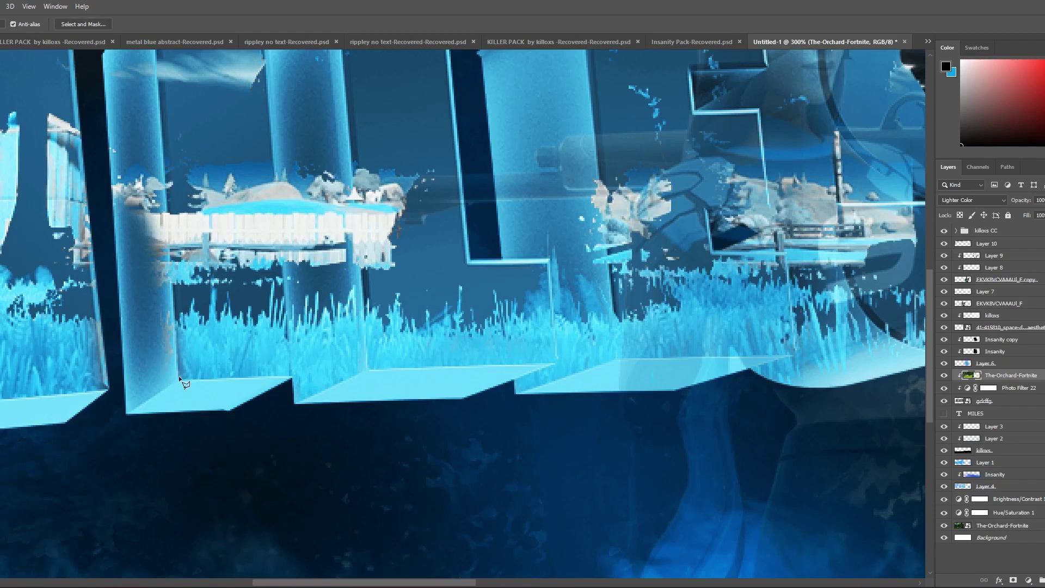
mouse_move(178, 378)
mouse_down()
mouse_move(139, 1)
mouse_move(148, 151)
mouse_move(143, 122)
mouse_move(151, 132)
mouse_move(101, 177)
mouse_move(93, 202)
mouse_move(93, 350)
mouse_move(130, 583)
mouse_move(131, 546)
mouse_move(115, 548)
mouse_move(177, 484)
mouse_up()
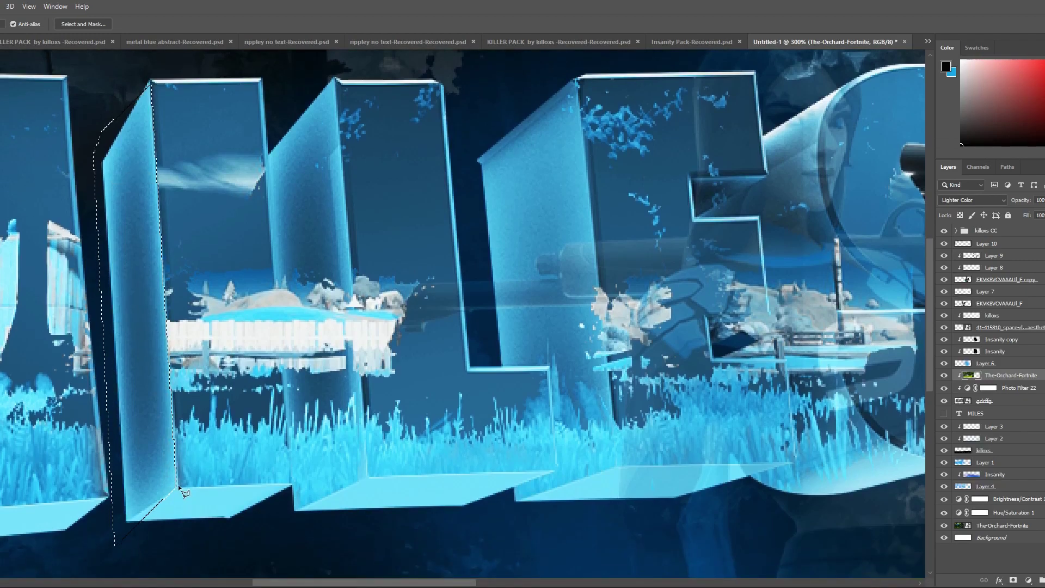
key(ctrl+d)
Step: Outline the undersides of I, L and E plus the E's side face with the lasso and delete the orchard texture there
click(293, 483)
click(293, 511)
click(367, 478)
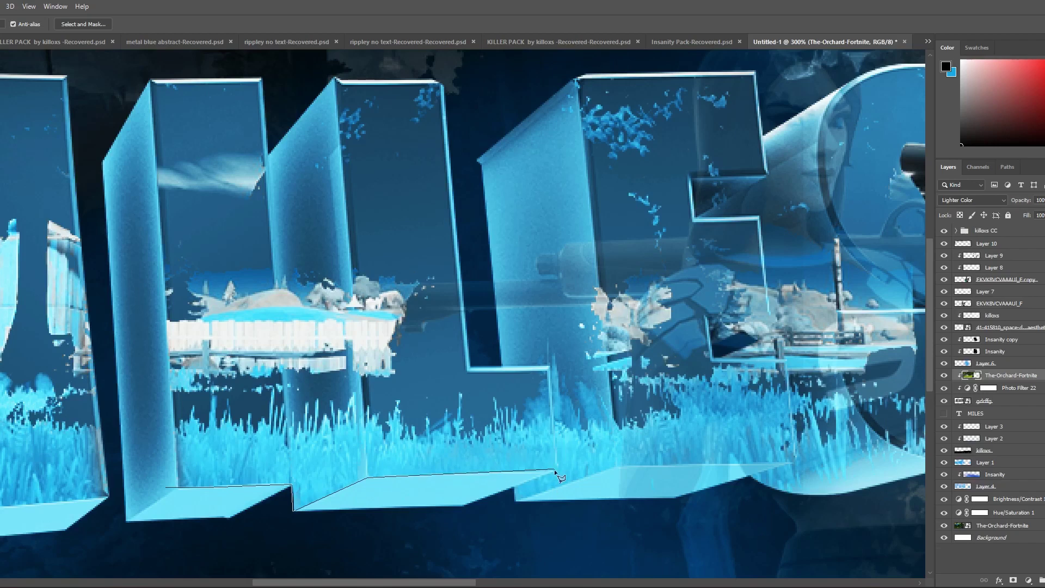
click(549, 366)
click(499, 368)
click(471, 134)
click(536, 70)
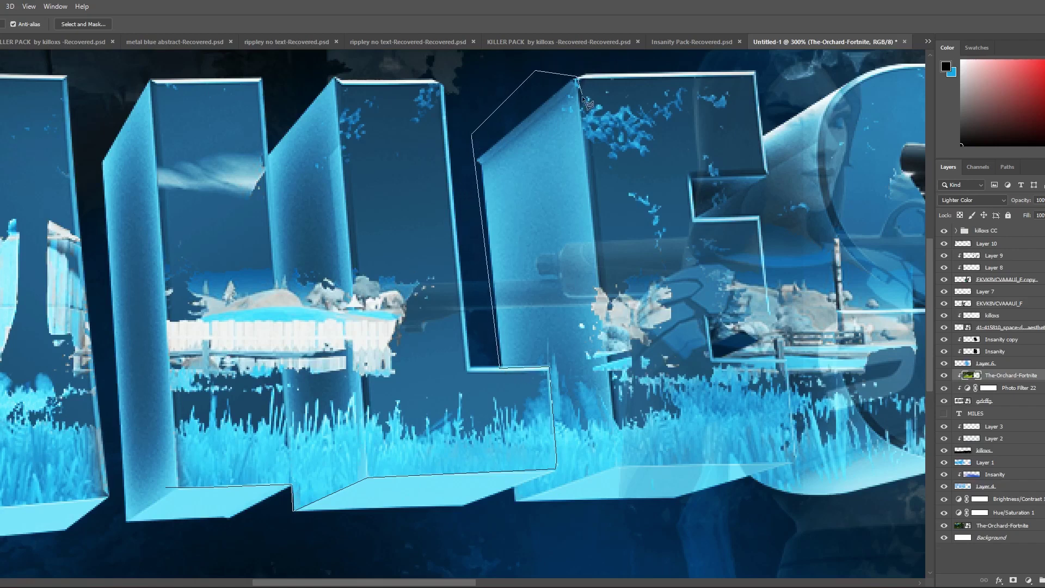
click(576, 77)
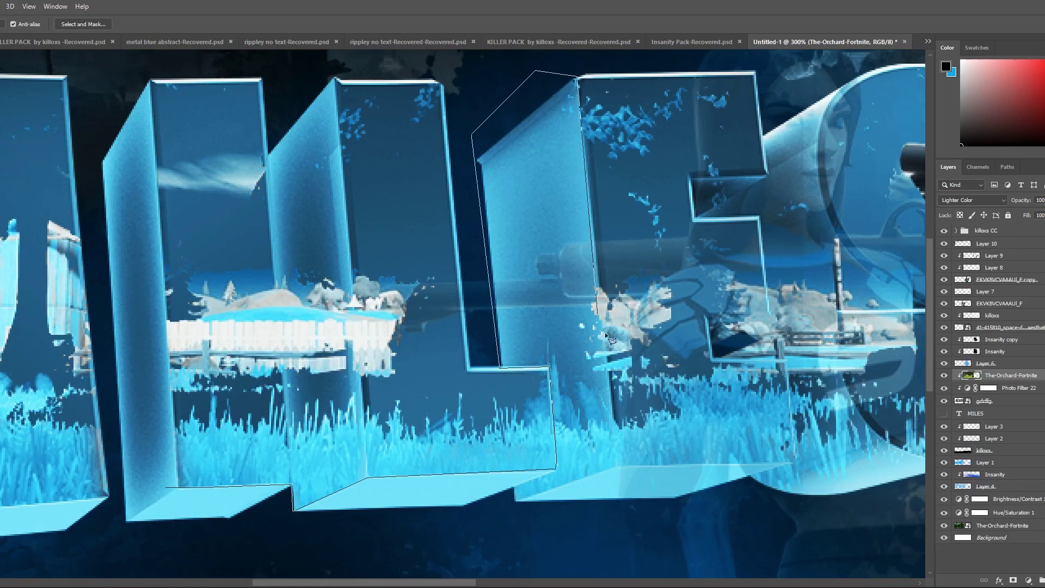
click(622, 465)
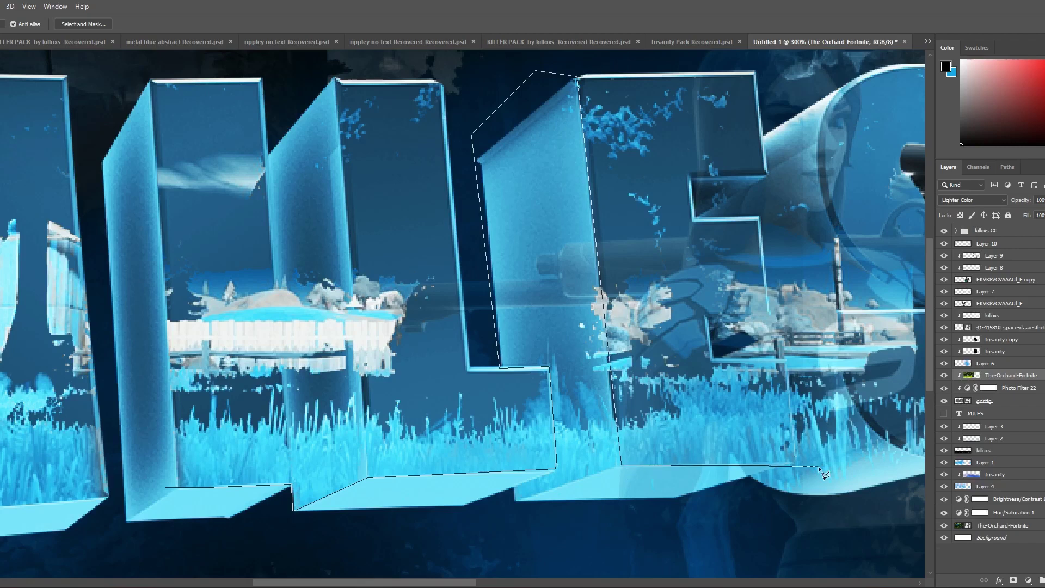
click(791, 461)
click(768, 533)
click(234, 556)
click(119, 535)
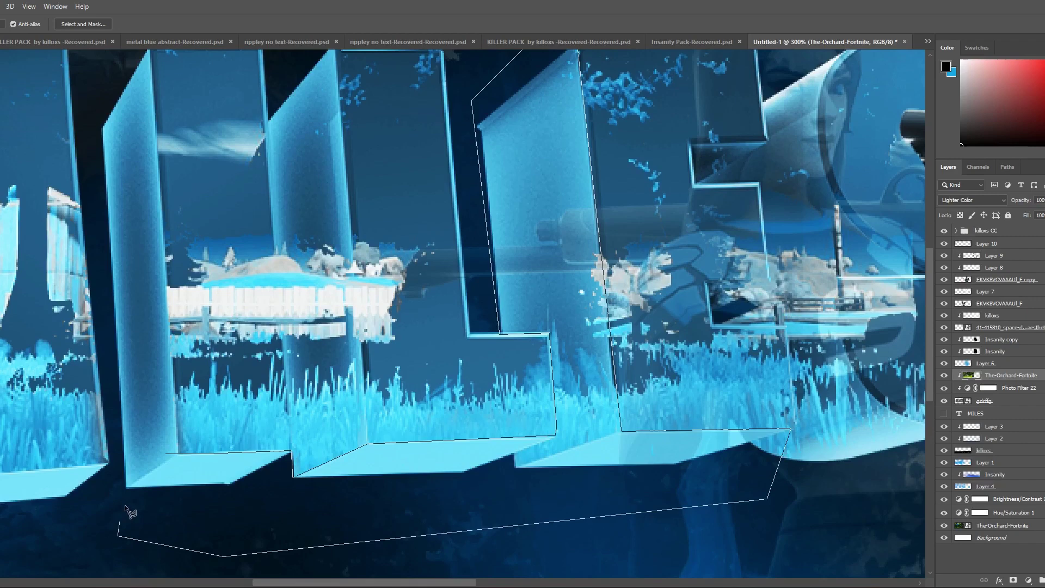
click(166, 453)
key(Delete)
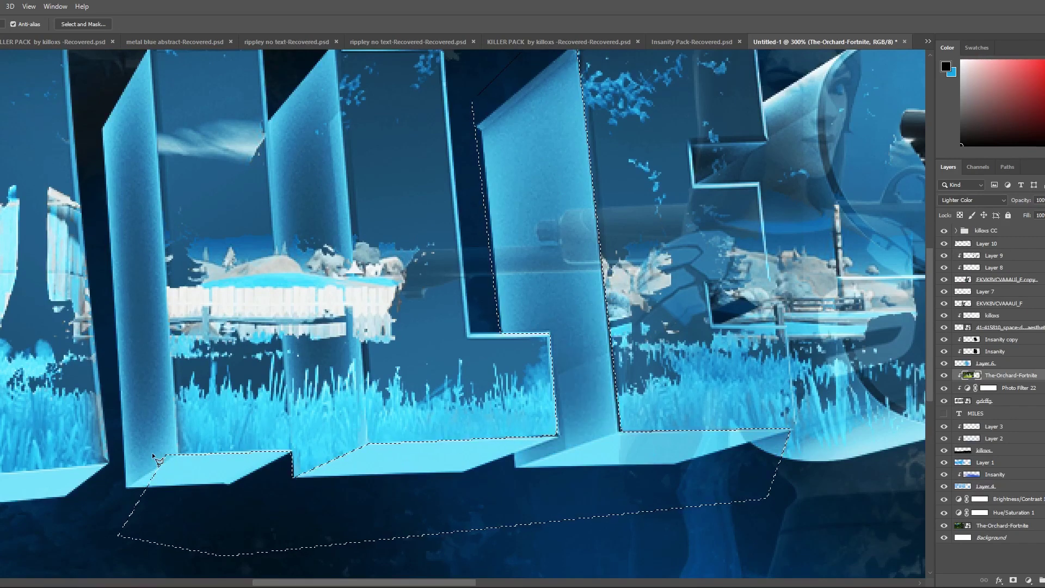
key(ctrl+d)
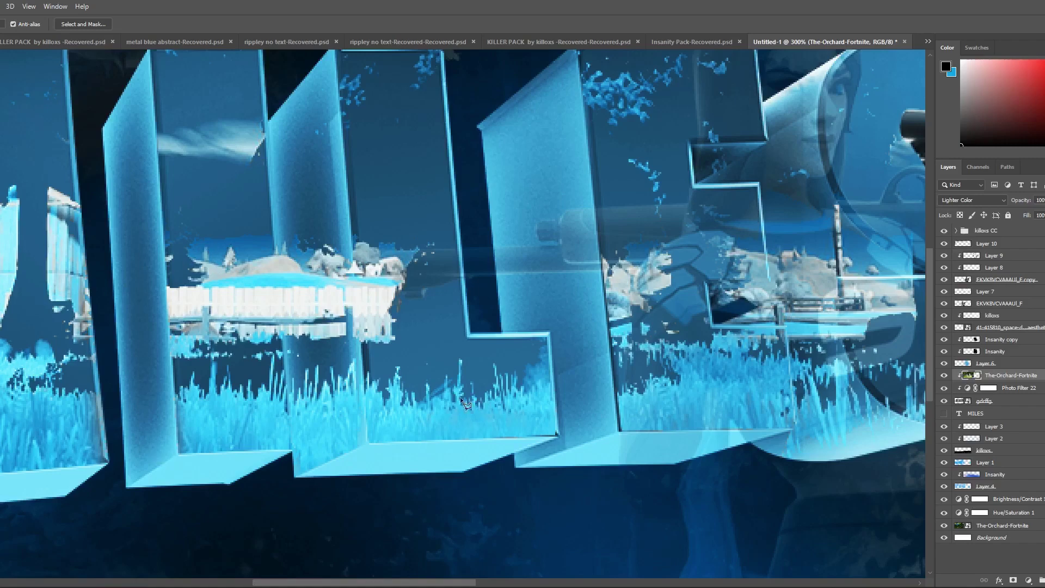
Step: Lower the clipped orchard layer's opacity to 70%
key(ctrl+1)
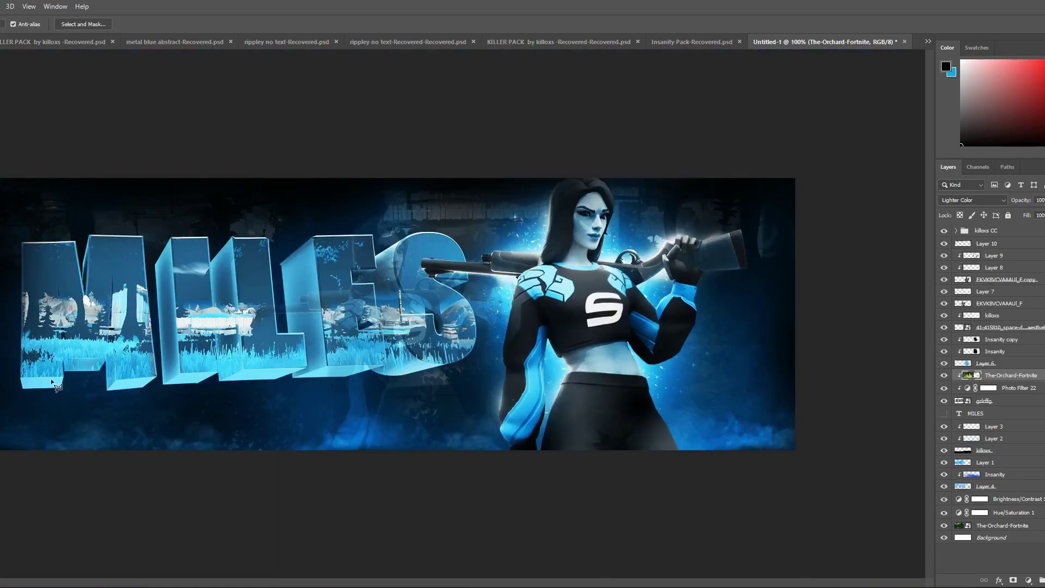
scroll(50, 377, up, 5)
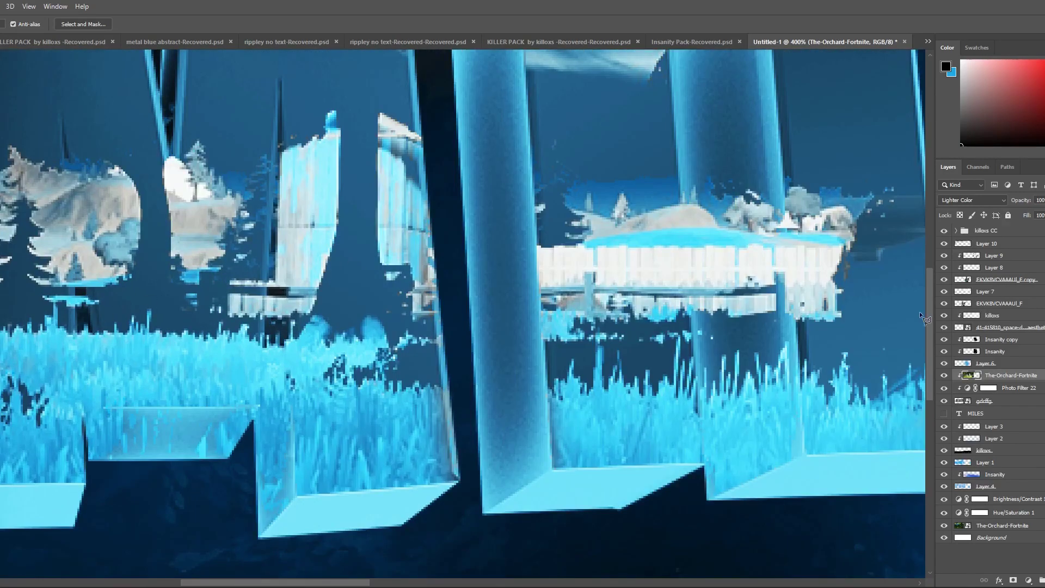
click(1044, 201)
drag(1044, 213, 1042, 213)
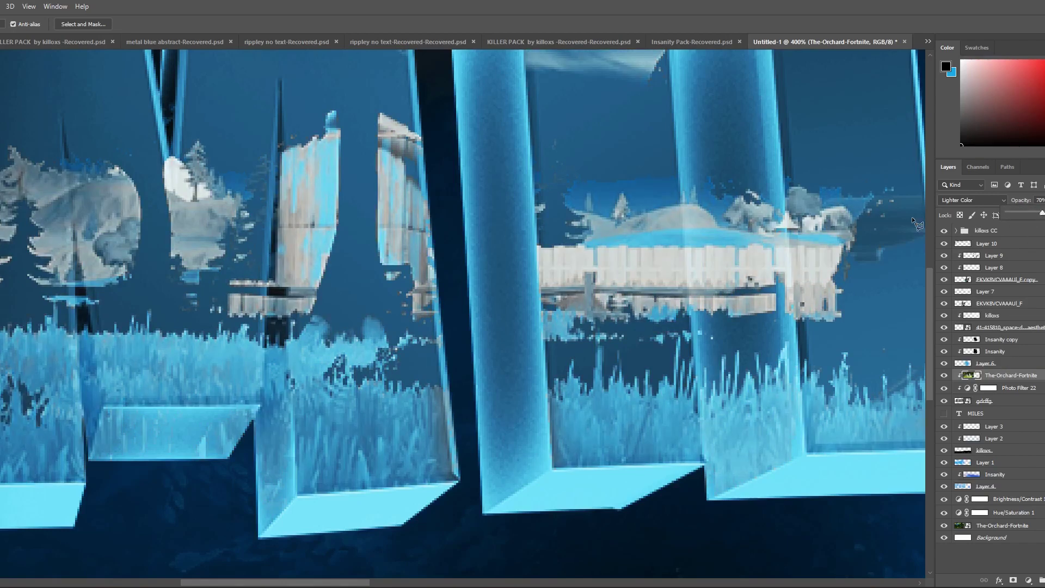
Step: Outline the M's inner side faces and underside with the lasso, delete the orchard texture inside, and deselect
click(85, 458)
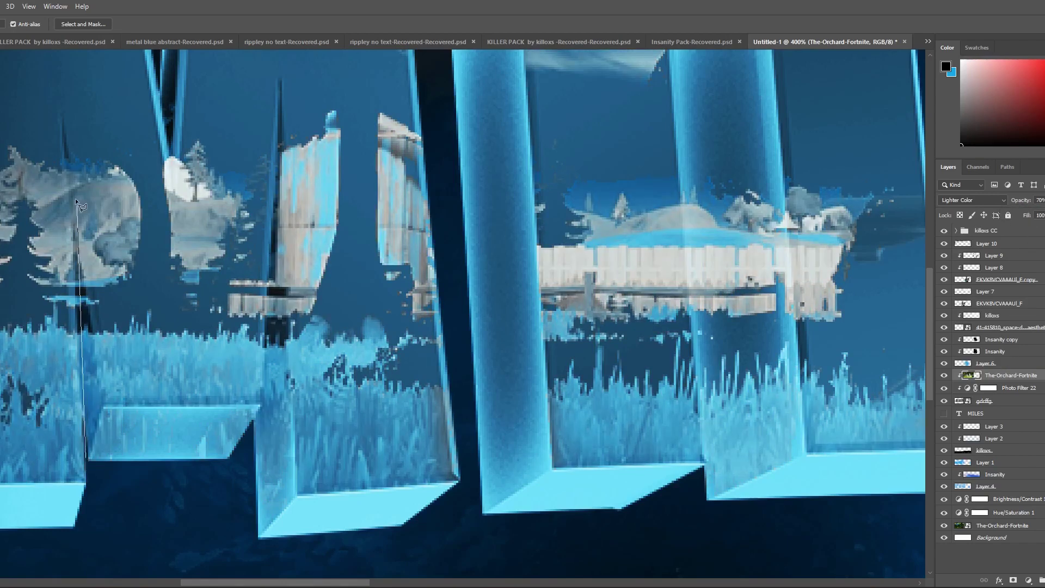
click(61, 124)
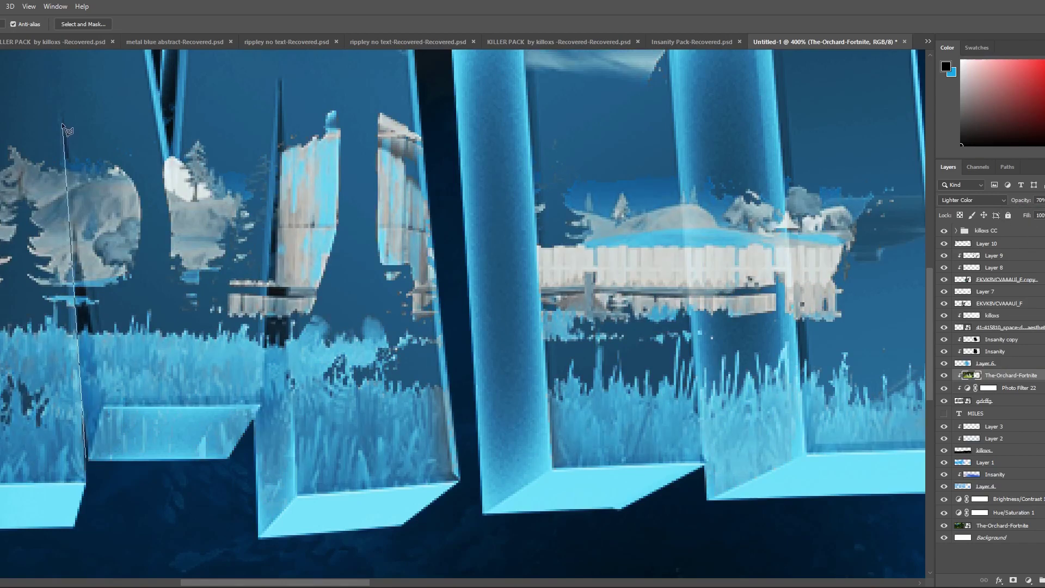
click(103, 405)
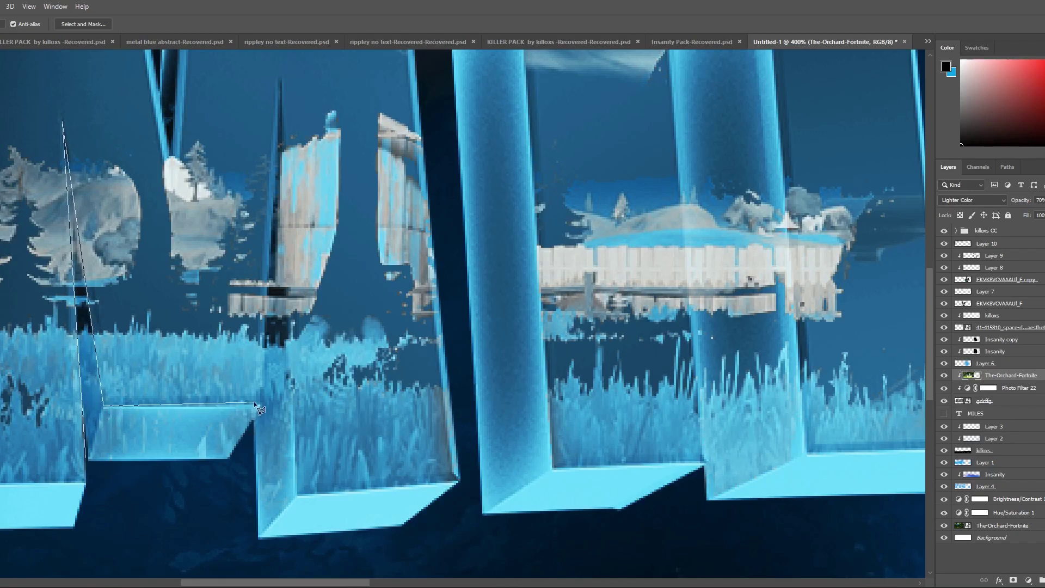
click(259, 404)
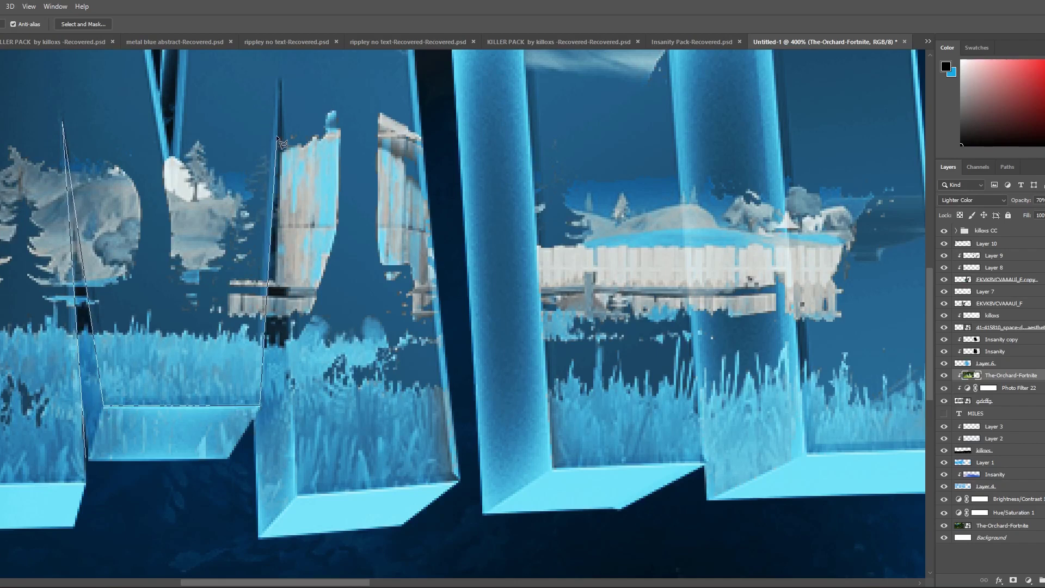
click(280, 81)
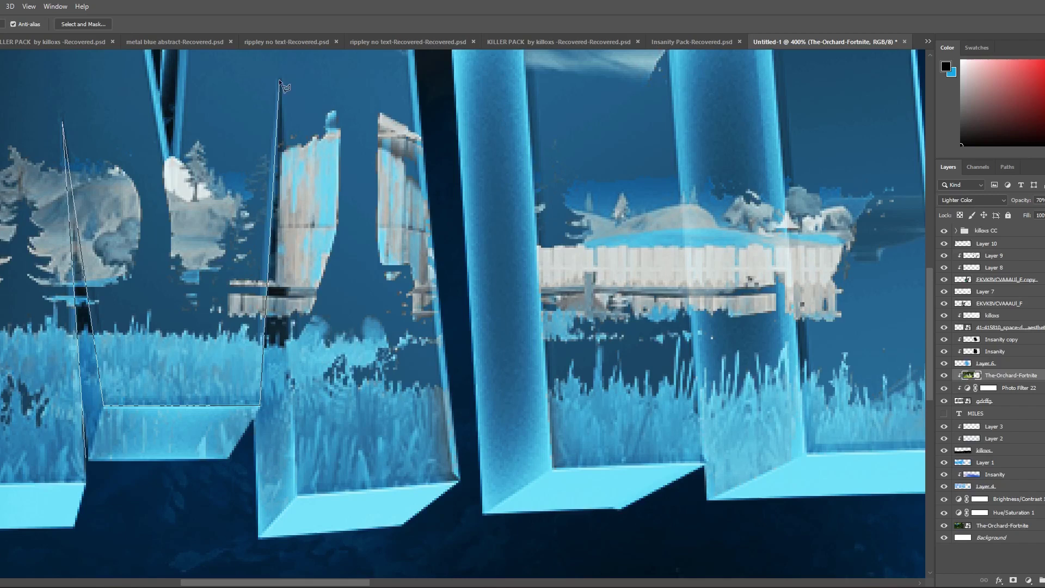
click(297, 495)
click(429, 527)
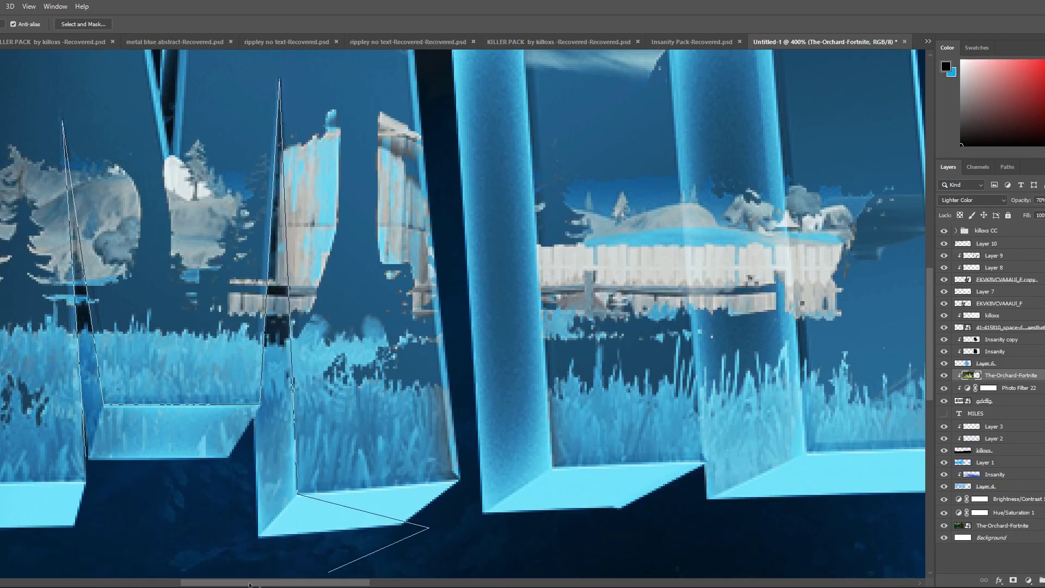
scroll(54, 545, down, 1)
click(25, 549)
click(97, 473)
click(86, 430)
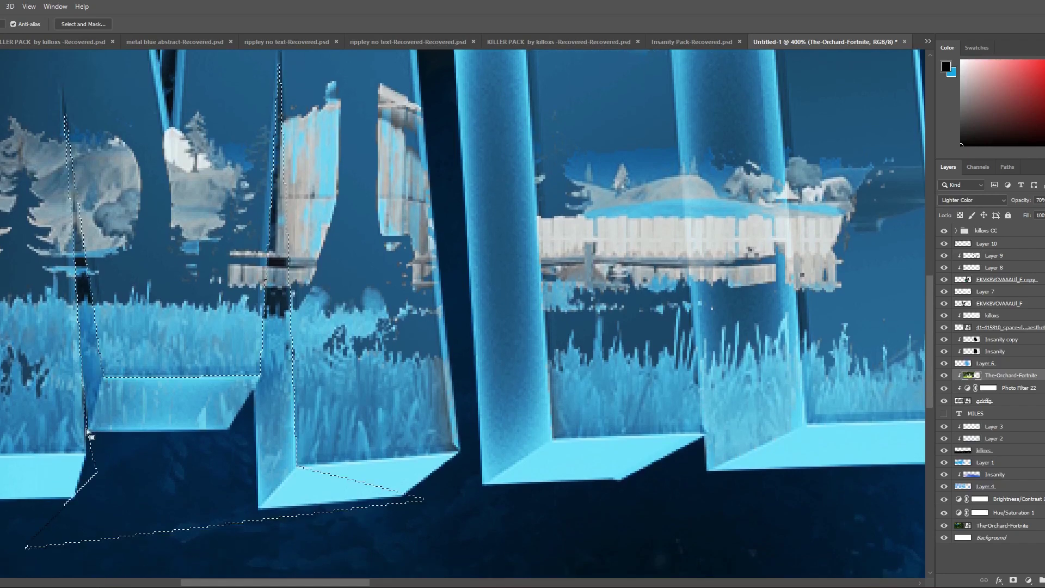
key(Delete)
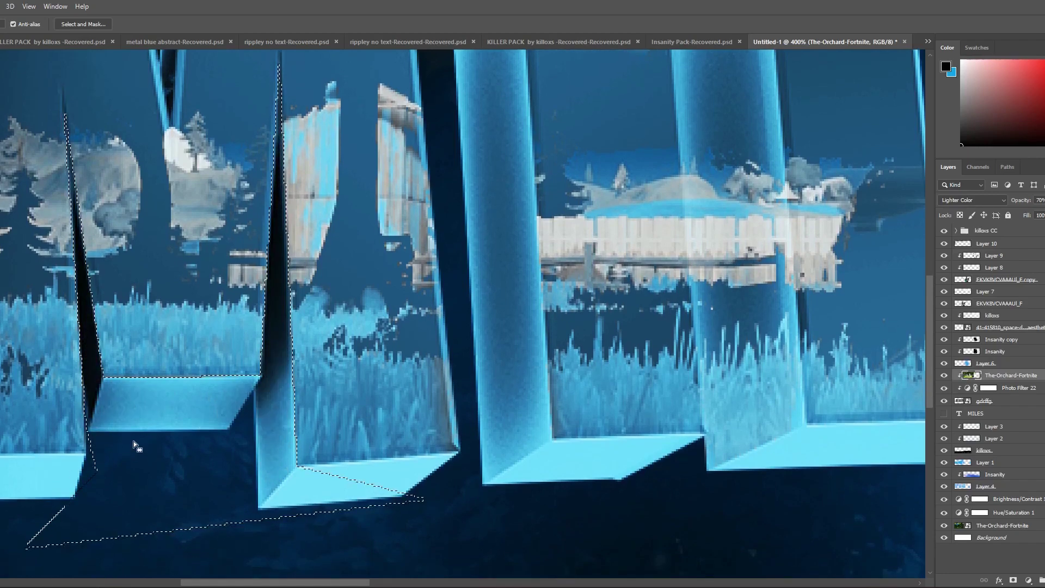
key(ctrl+d)
key(ctrl+1)
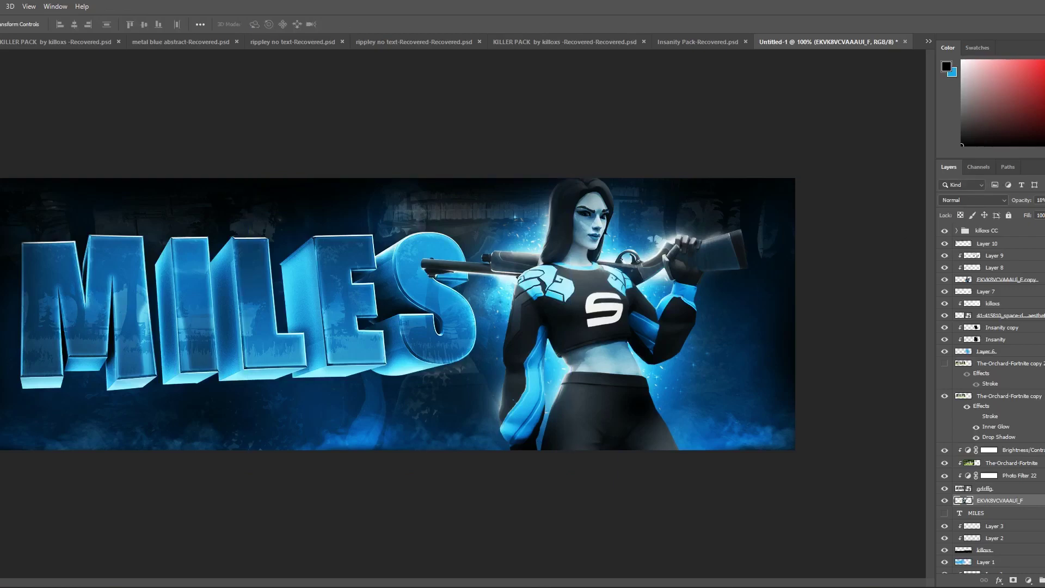
Step: Set the EKVK8VCVAAAUI_F layer beneath the MILES render to 45% opacity and Color Dodge blend mode
click(1044, 200)
drag(1042, 213, 1035, 213)
click(991, 202)
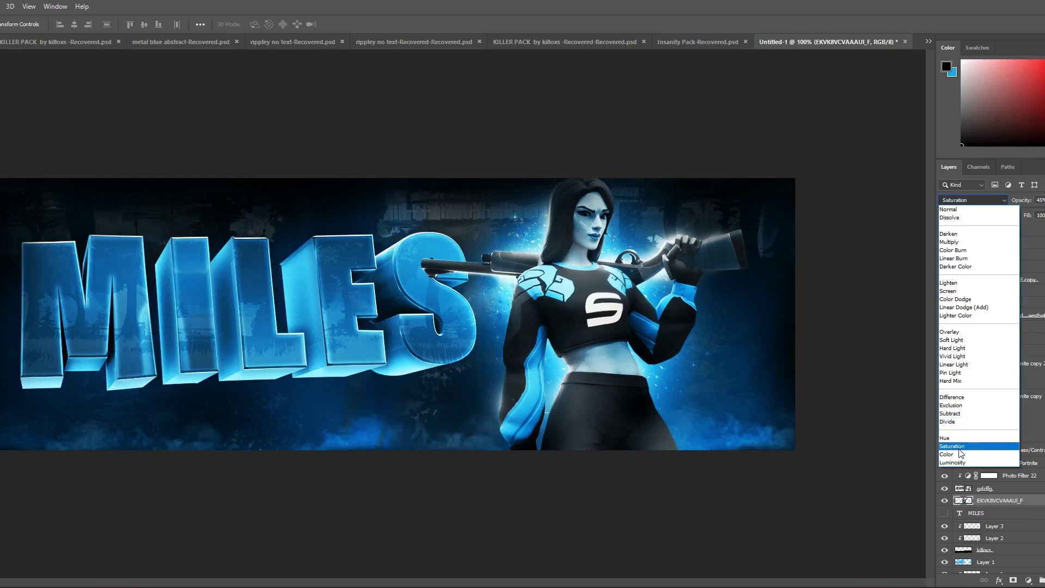
click(986, 361)
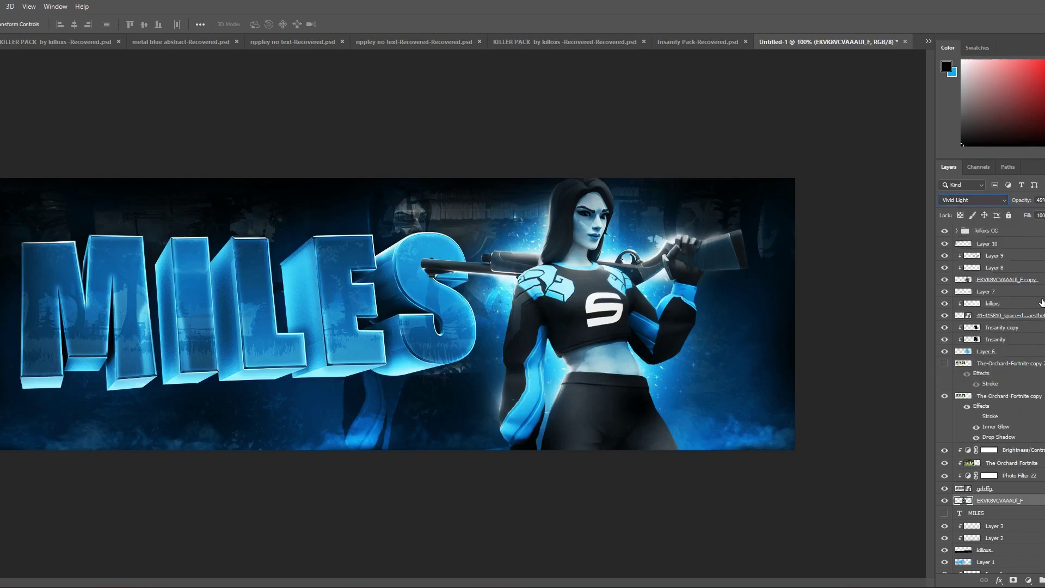
click(990, 197)
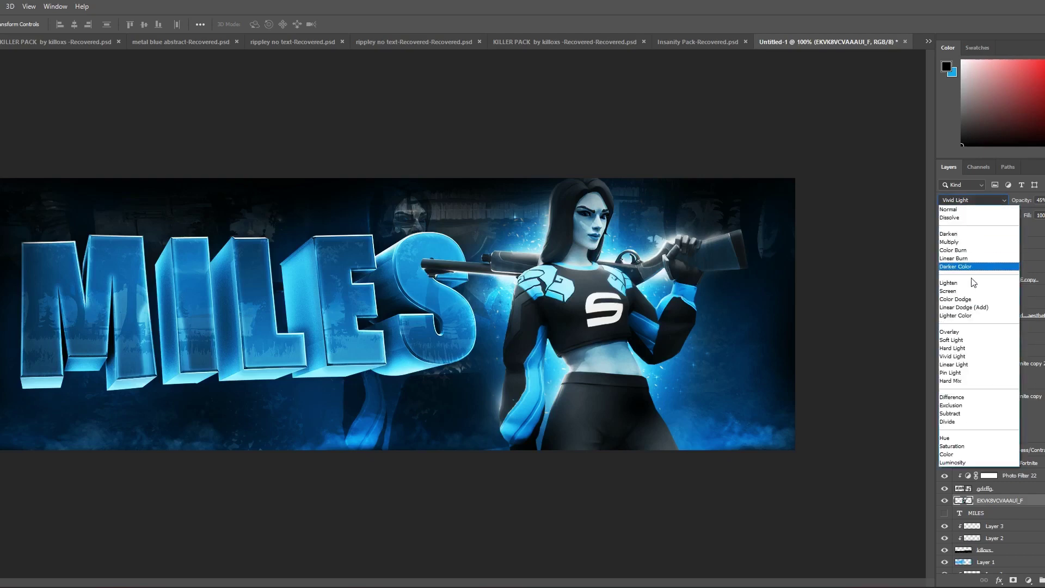
click(966, 301)
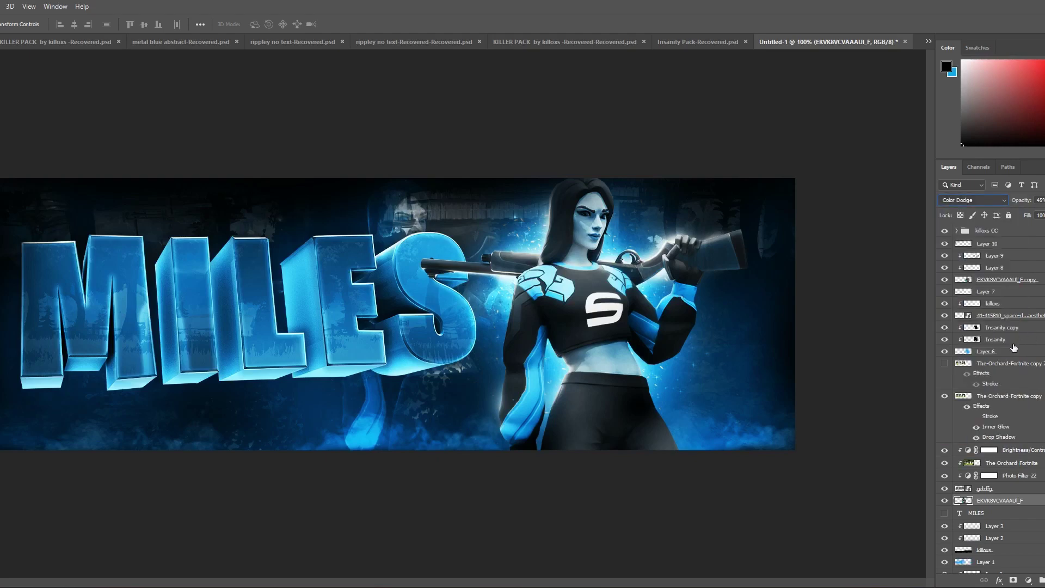
Step: Move the faded EKVK8VCVAAAUI_F character layer up and to the left so it sits behind the MILES text
key(ctrl+t)
drag(340, 299, 218, 222)
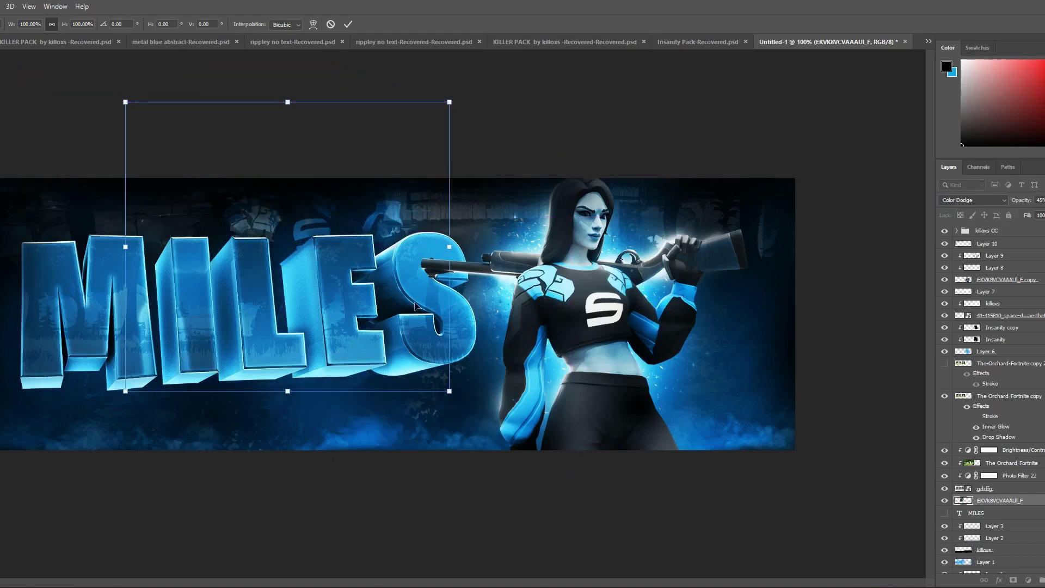
key(Return)
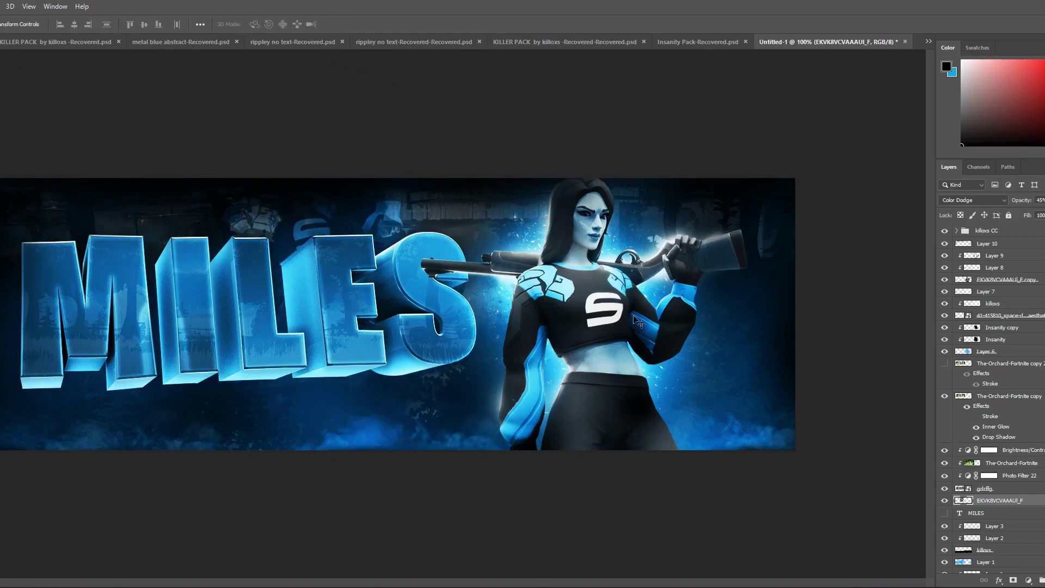
Step: Duplicate the faded character layer, rotate the copy about -42°, and place it behind the M at the banner's left edge
key(ctrl+j)
key(ctrl+t)
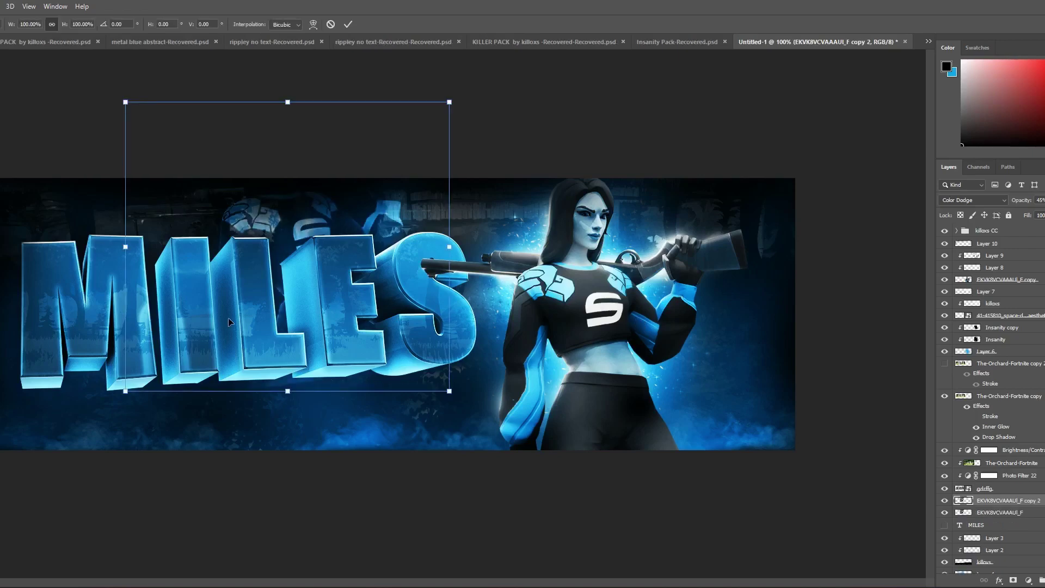
drag(228, 318, 22, 294)
drag(24, 104, 1, 219)
drag(95, 279, 46, 311)
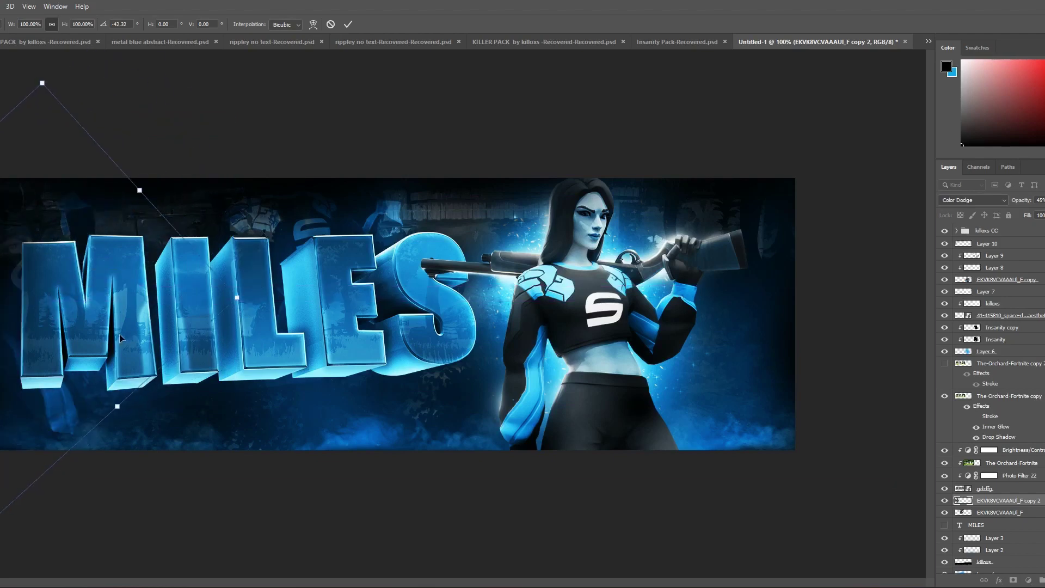
key(Return)
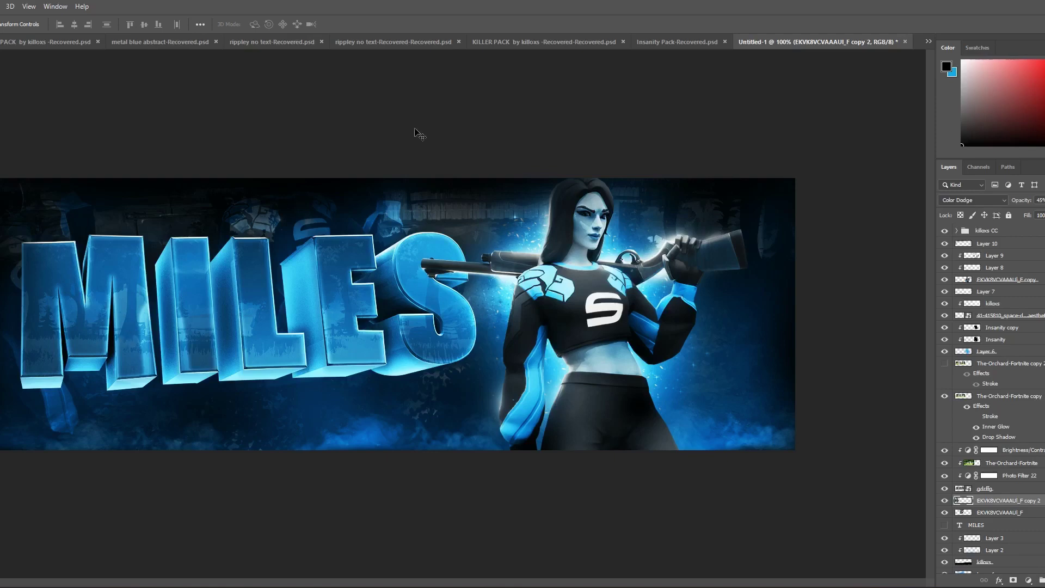
Step: Reduce the opacity of the rotated faded character copy behind the M to 25%
click(1044, 200)
drag(1044, 212, 1043, 213)
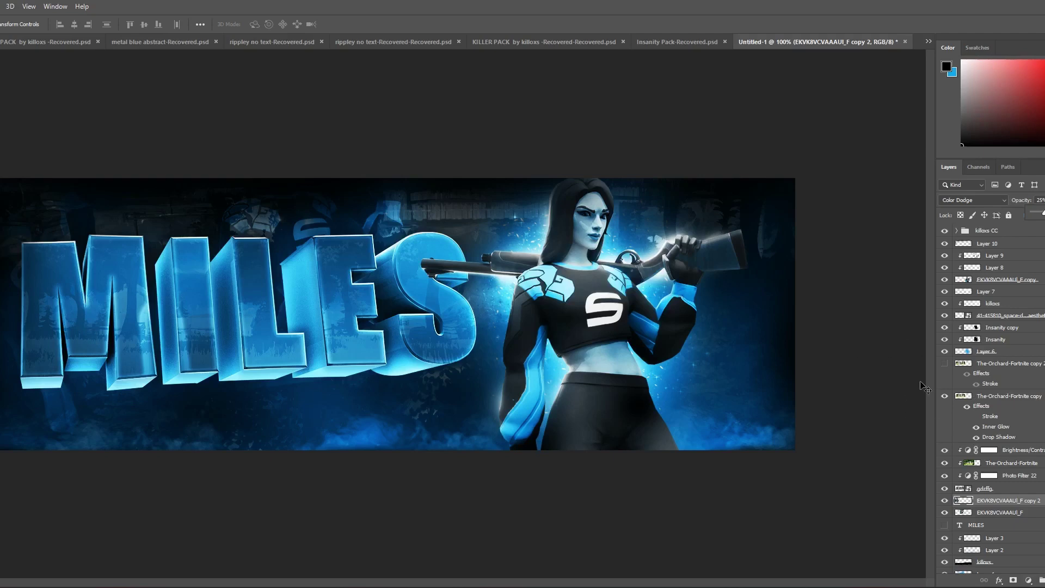
click(673, 41)
key(ctrl+o)
scroll(298, 199, down, 3)
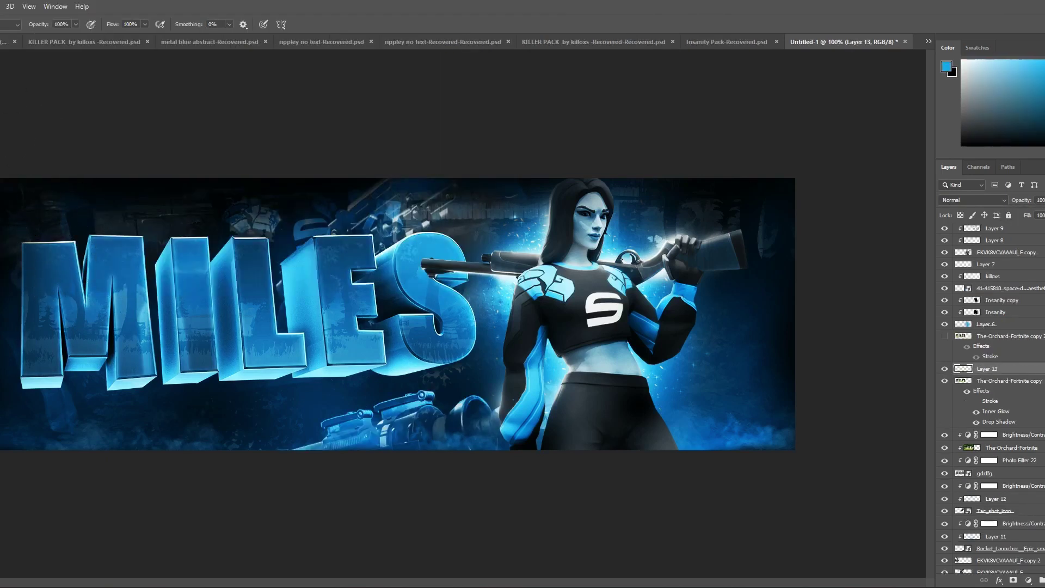
Step: Paint soft blue glow across the MILES letters on Layer 13 with the large brush
click(67, 274)
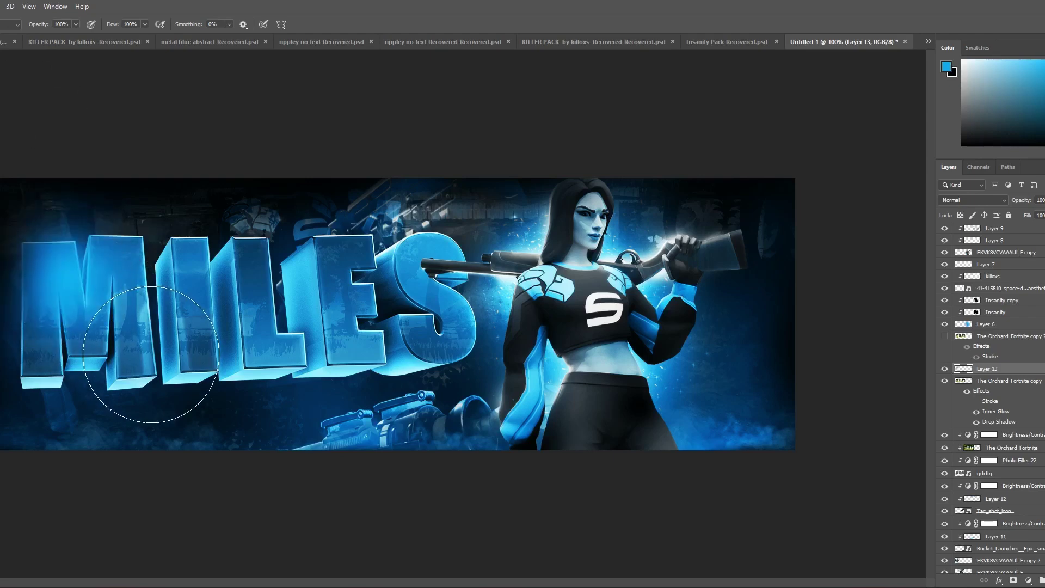
click(144, 348)
mouse_move(144, 348)
mouse_down()
mouse_move(253, 315)
mouse_move(244, 275)
mouse_move(361, 358)
mouse_move(332, 352)
mouse_move(424, 300)
mouse_move(445, 321)
mouse_up()
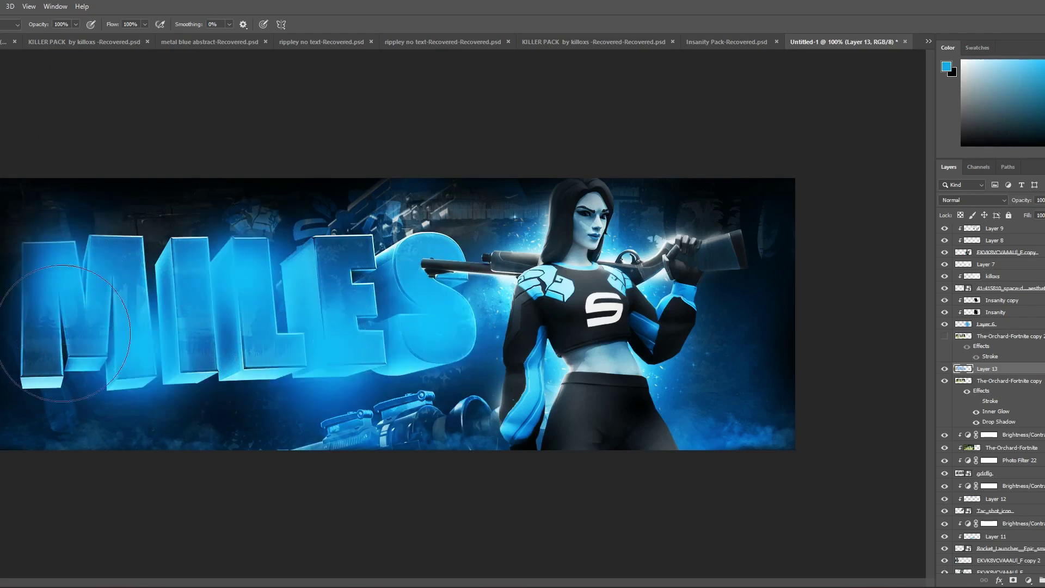
click(68, 275)
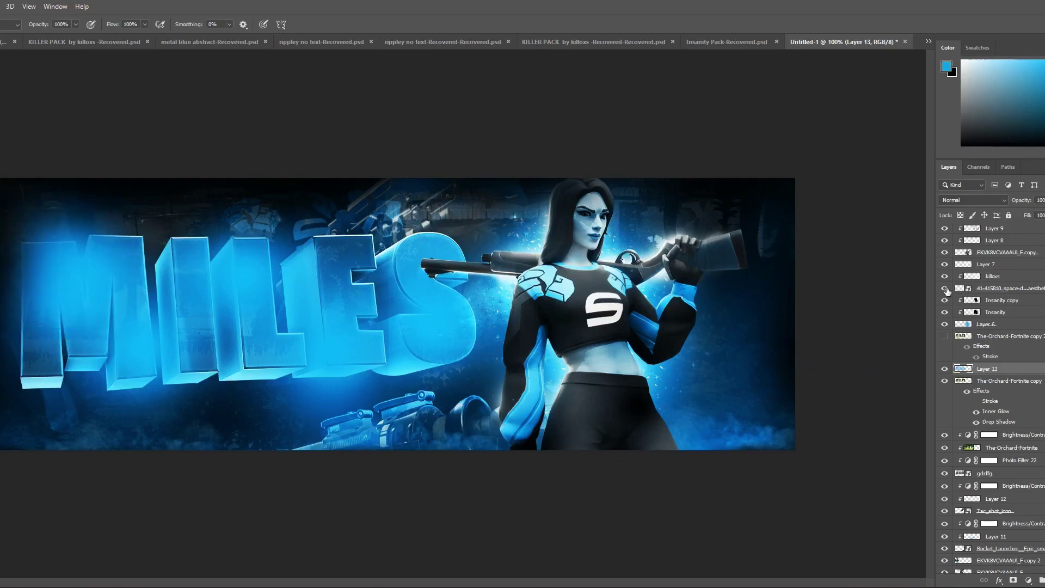
Step: Set the blue glow on Layer 13 to Color Dodge, compare it on and off, and lower its opacity to about 48%
click(967, 202)
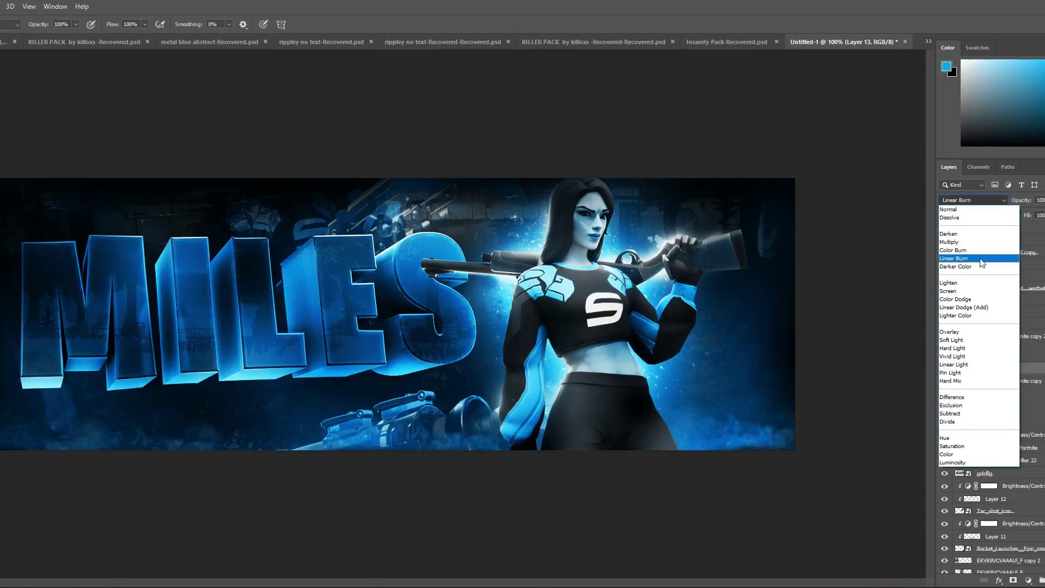
click(969, 301)
click(1043, 208)
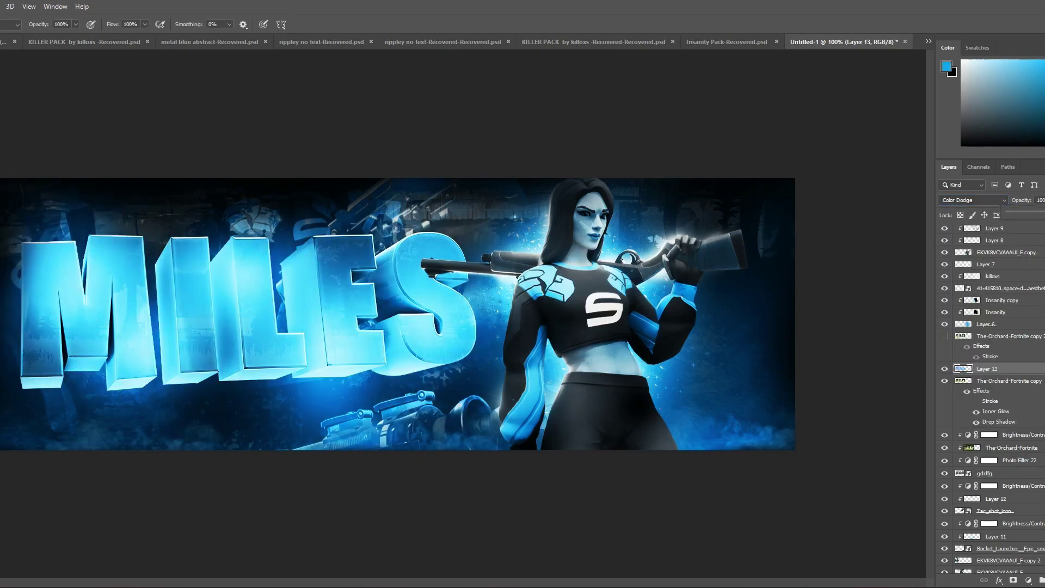
drag(1029, 212, 1021, 214)
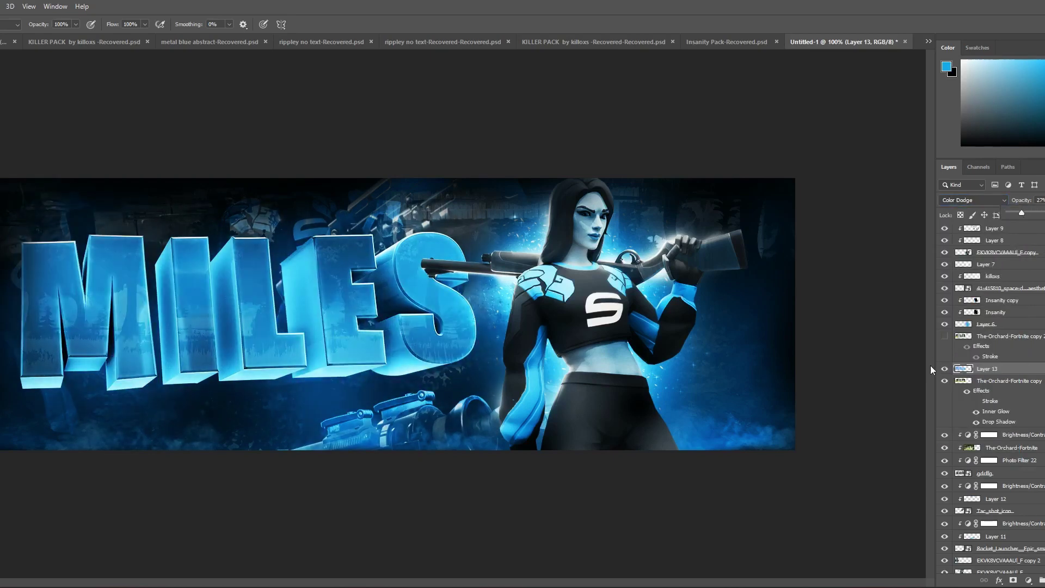
click(945, 369)
click(945, 369)
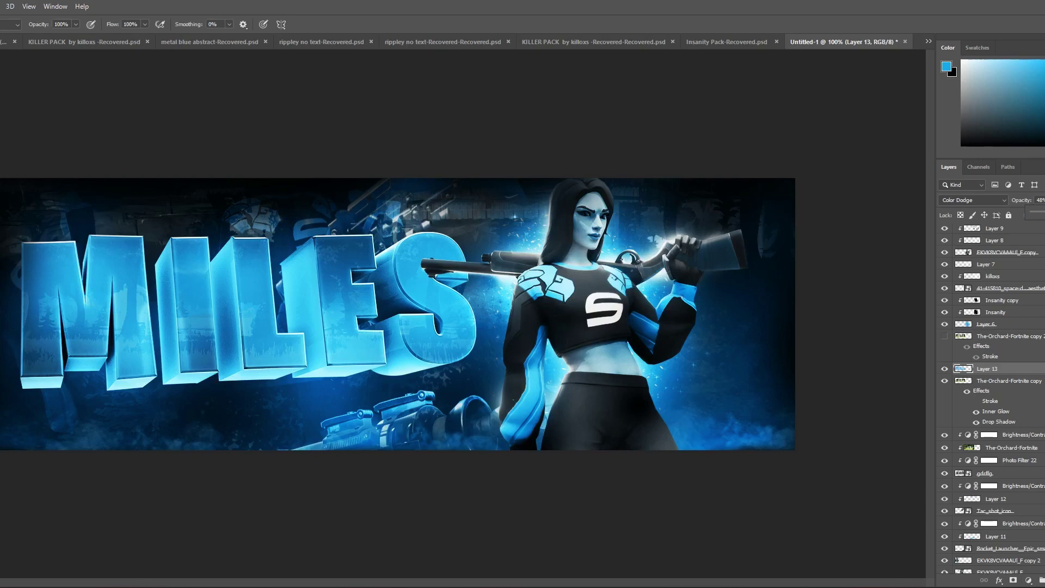
drag(1044, 214, 1042, 214)
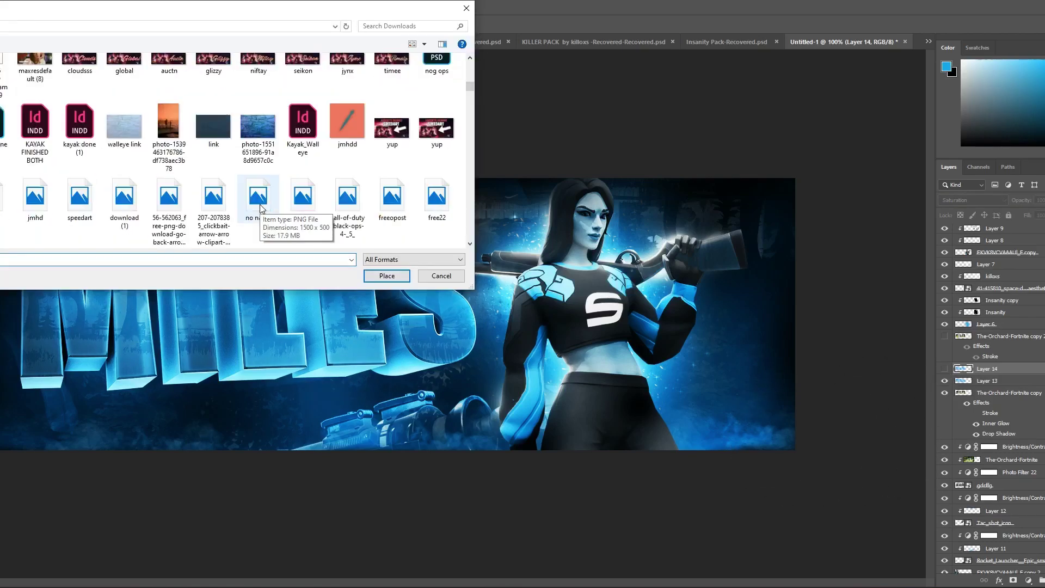
Step: Place the Assault_Rifle__Epic_smaller image from Downloads and move it over the lower-left part of the banner
scroll(260, 208, down, 5)
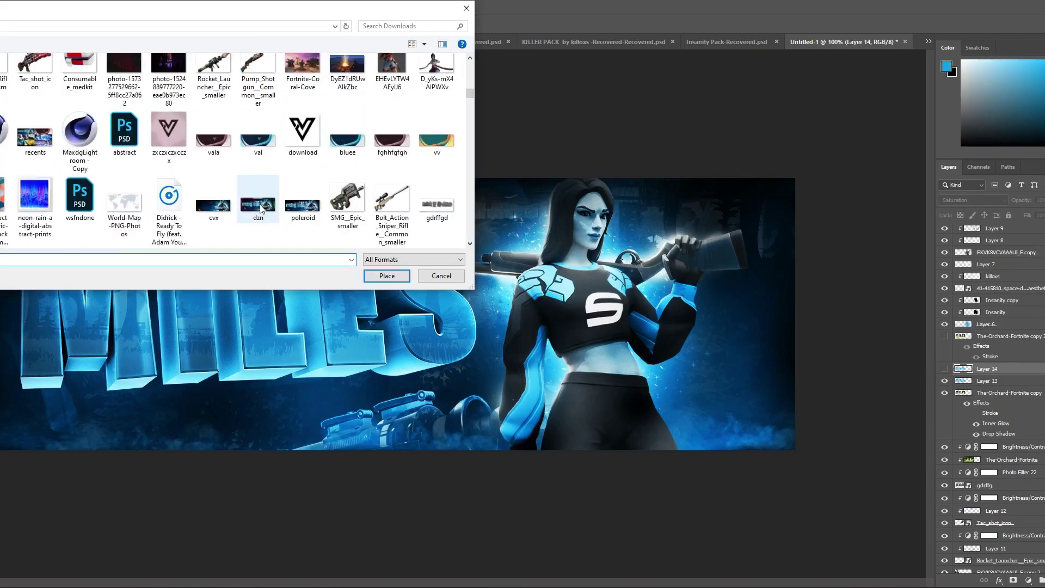
scroll(169, 153, up, 1)
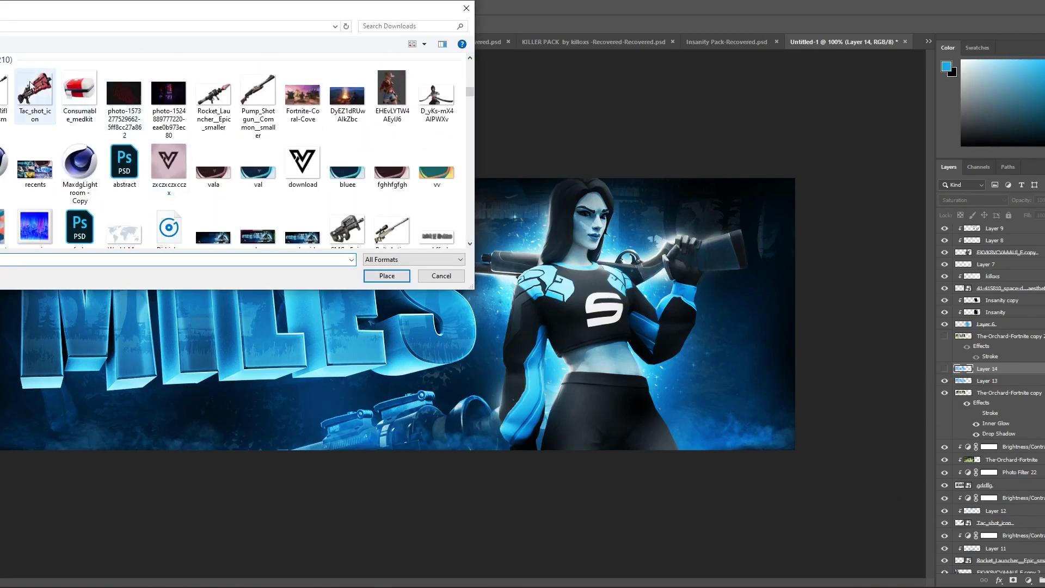
click(2, 99)
double_click(1, 101)
drag(355, 309, 61, 379)
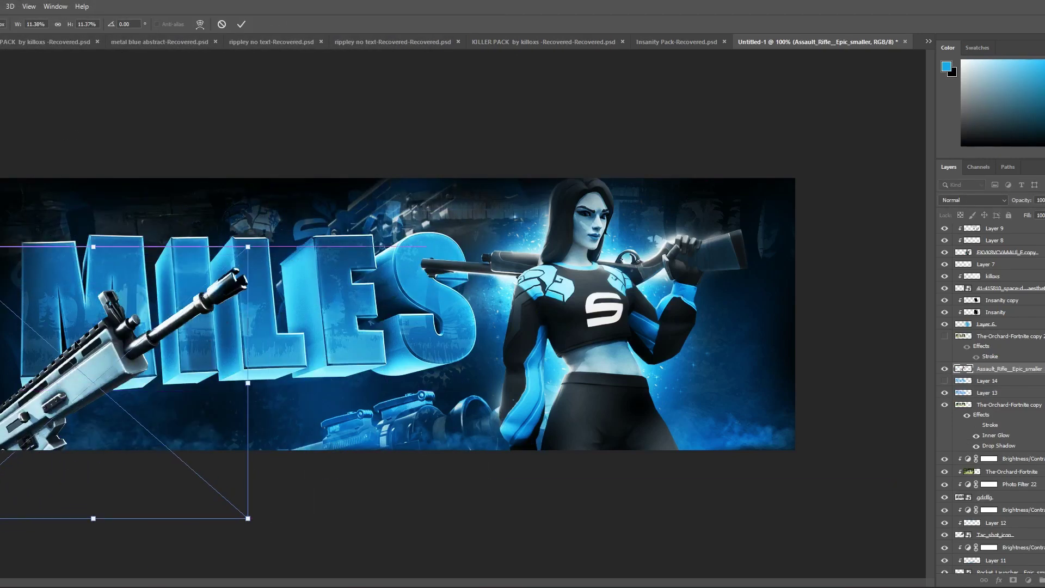
Step: Rotate the assault rifle about 26° and position it across the banner's lower-left corner, in front of the M
drag(98, 213, 124, 216)
drag(145, 349, 189, 378)
drag(164, 272, 174, 379)
key(Return)
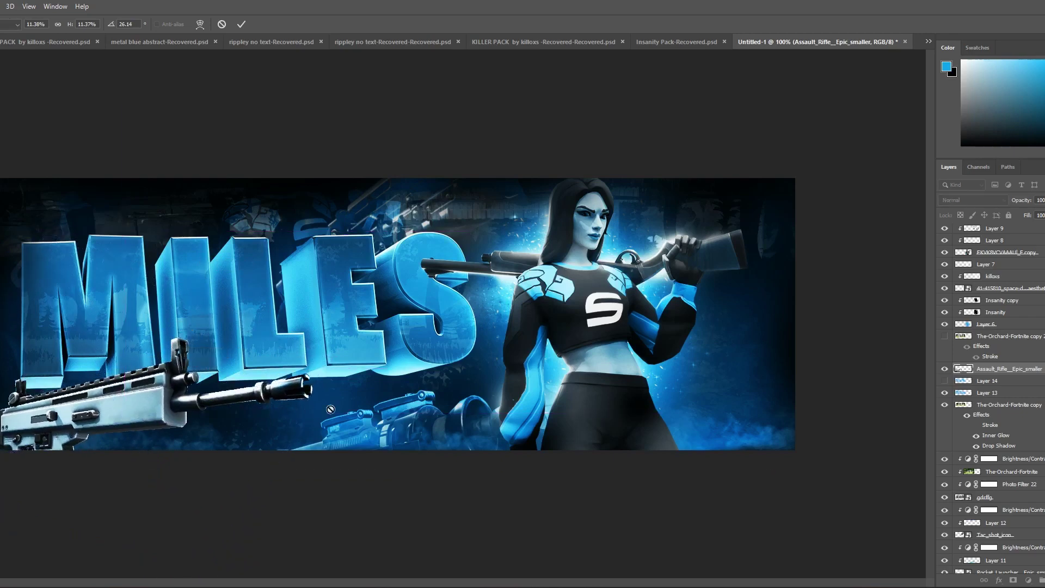
key(Return)
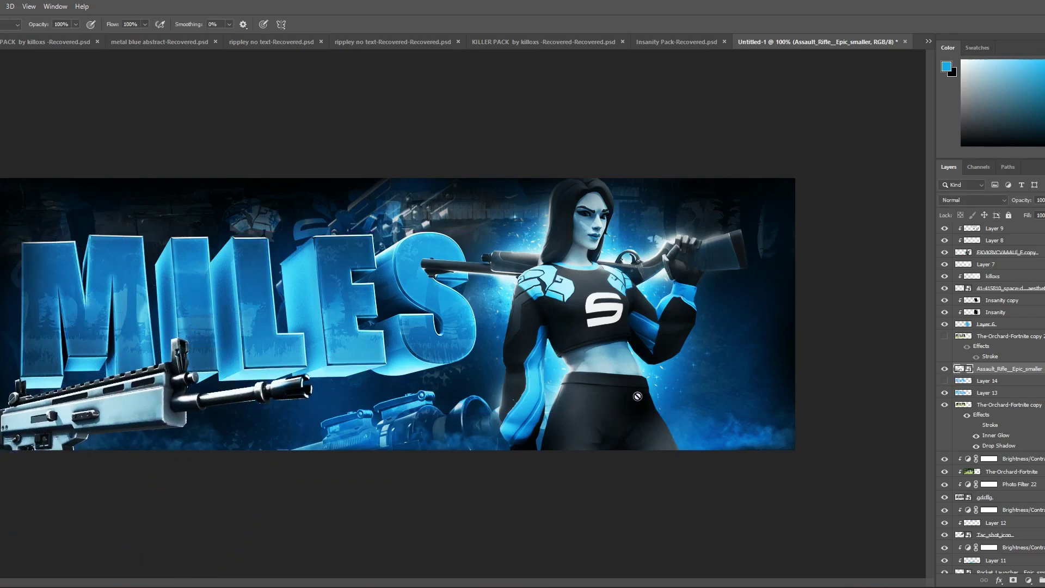
Step: Try the Difference blend mode on the assault rifle layer, and set it to Luminosity instead
click(958, 201)
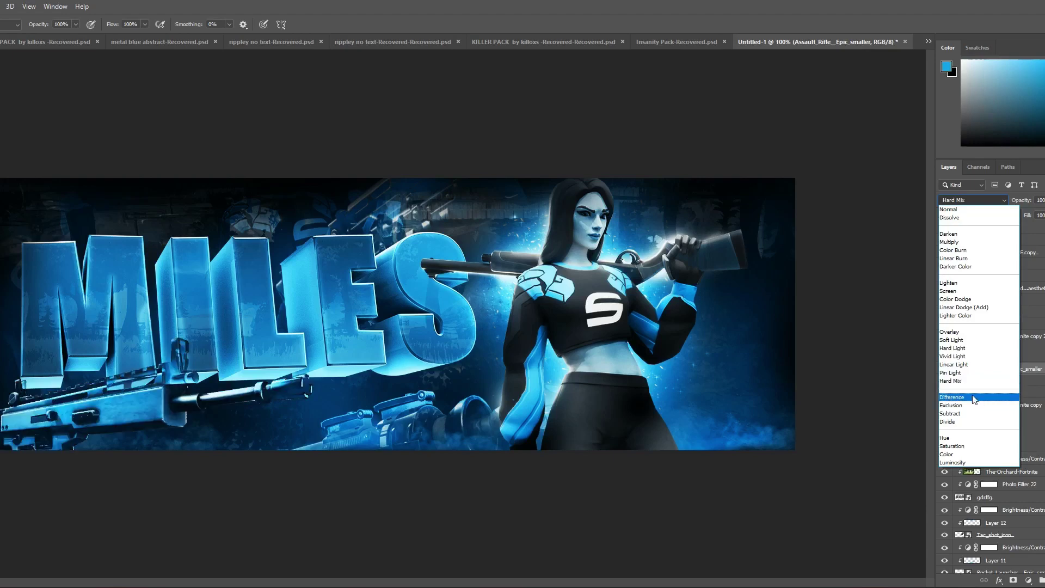
click(973, 399)
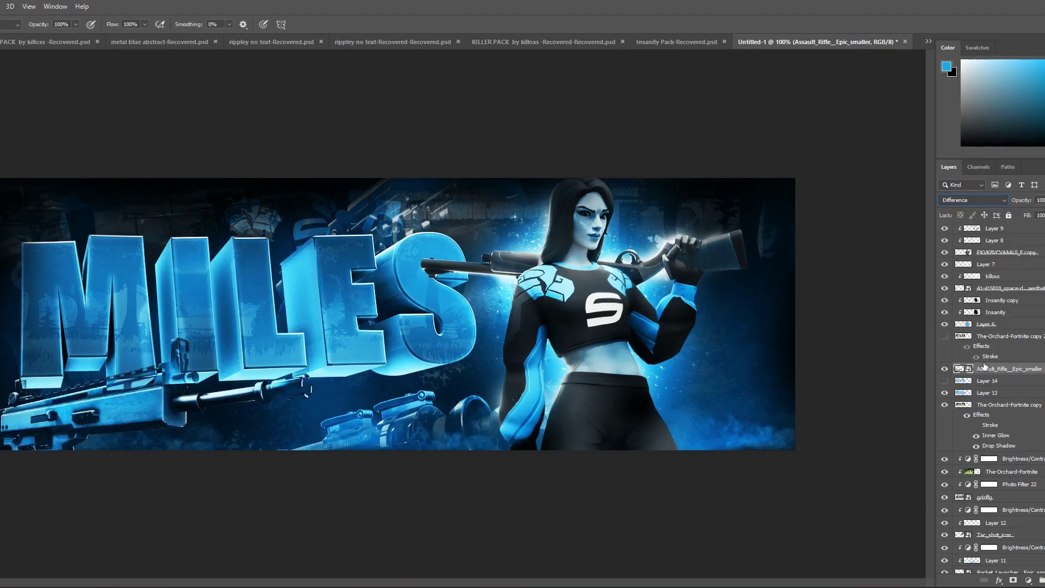
key(x)
click(973, 200)
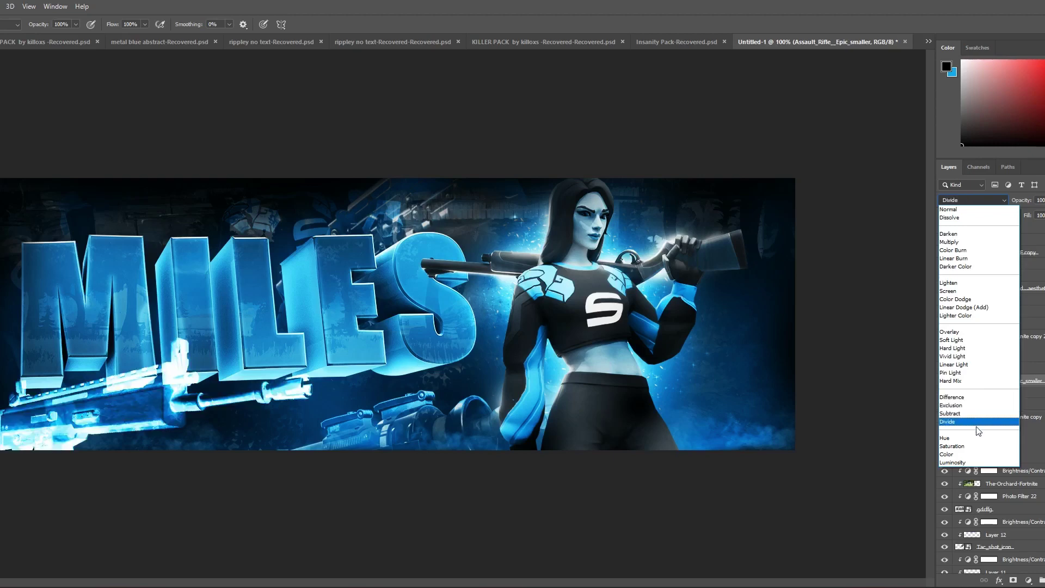
click(974, 463)
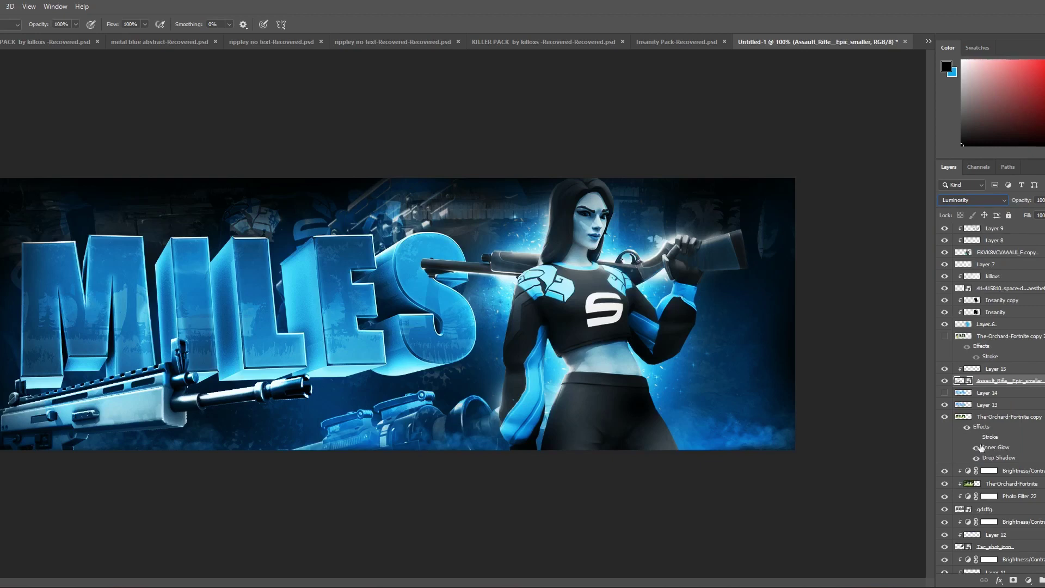
Step: Add a new layer above Layer 15, clip it to the assault rifle, and paint blue over the gun
click(945, 392)
click(1010, 370)
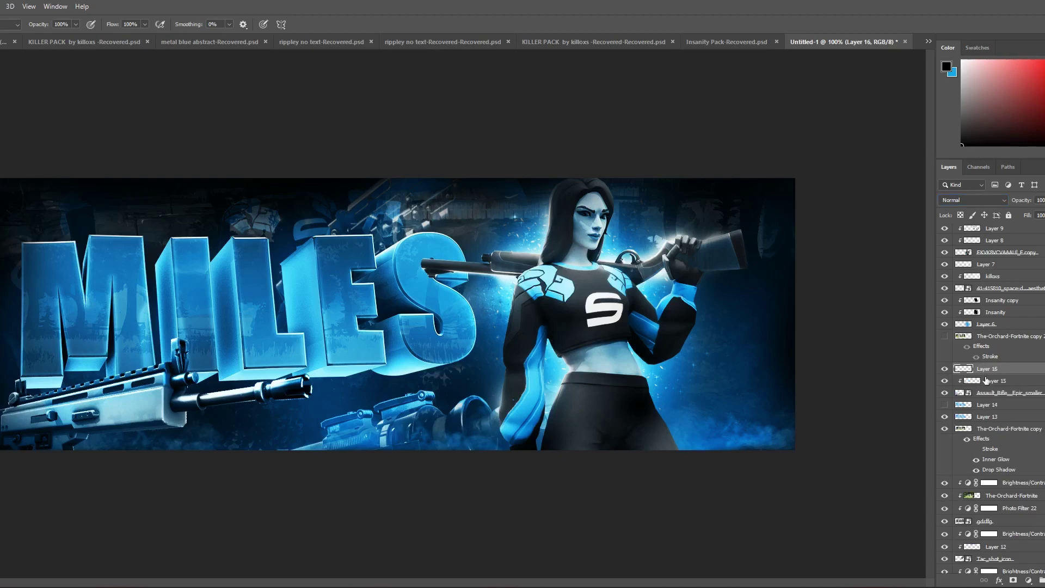
key(ctrl+shift+alt+n)
key(x)
mouse_move(30, 346)
mouse_down()
mouse_move(339, 343)
mouse_move(274, 325)
mouse_move(153, 318)
mouse_move(18, 335)
mouse_up()
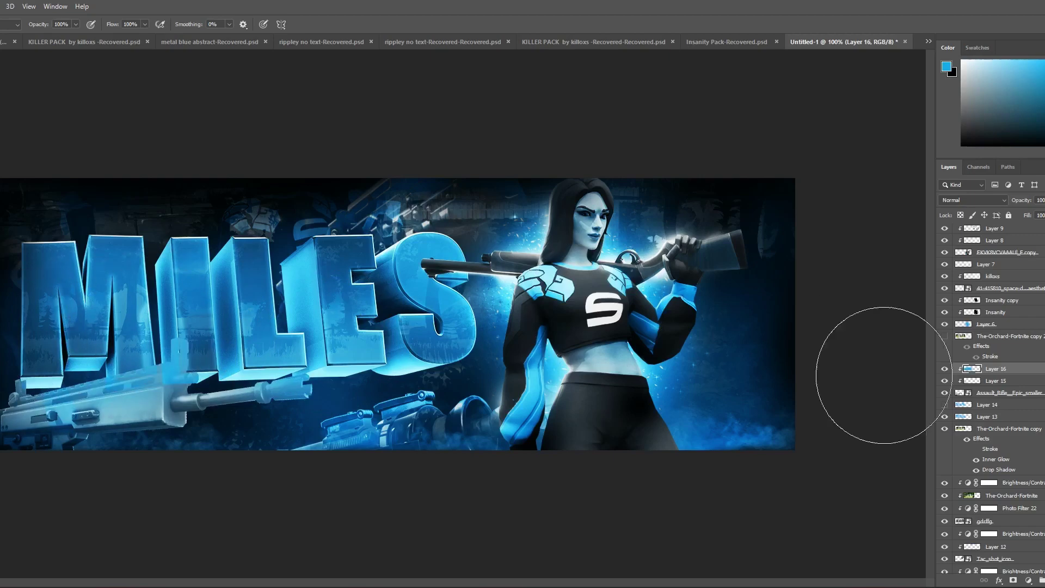
Step: Set the blue paint layer on the rifle to Vivid Light and compare the banner with and without it
click(973, 200)
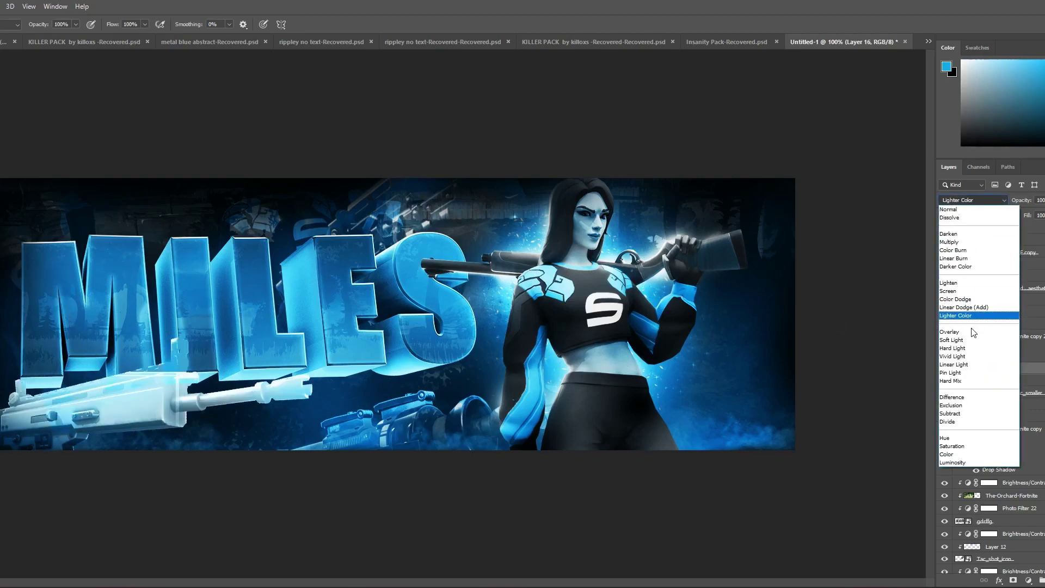
click(971, 357)
click(944, 370)
click(944, 370)
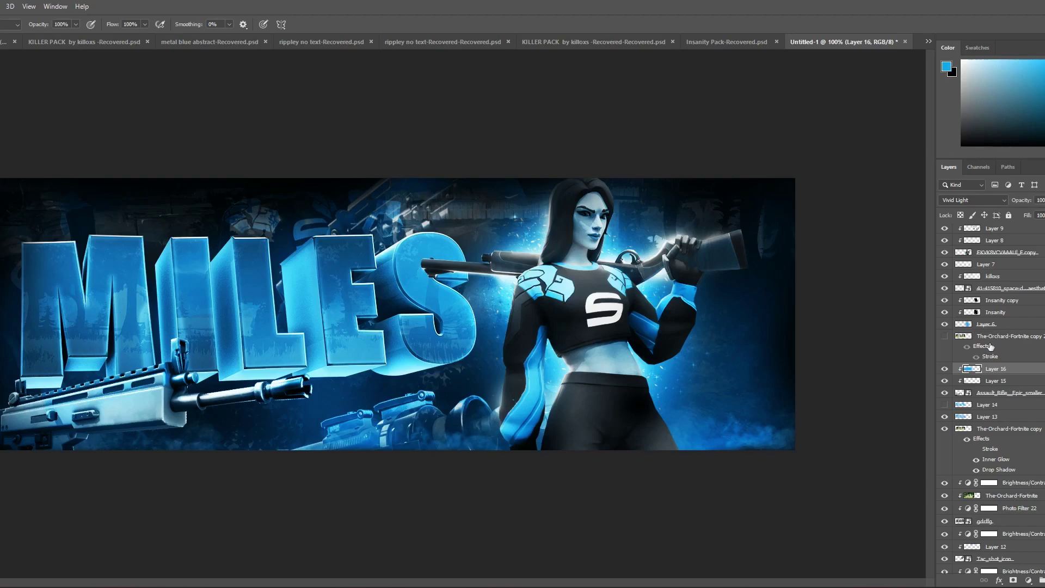
Step: Select the Tac_shot_icon layer and open its blend mode choices
scroll(999, 430, down, 1)
click(987, 532)
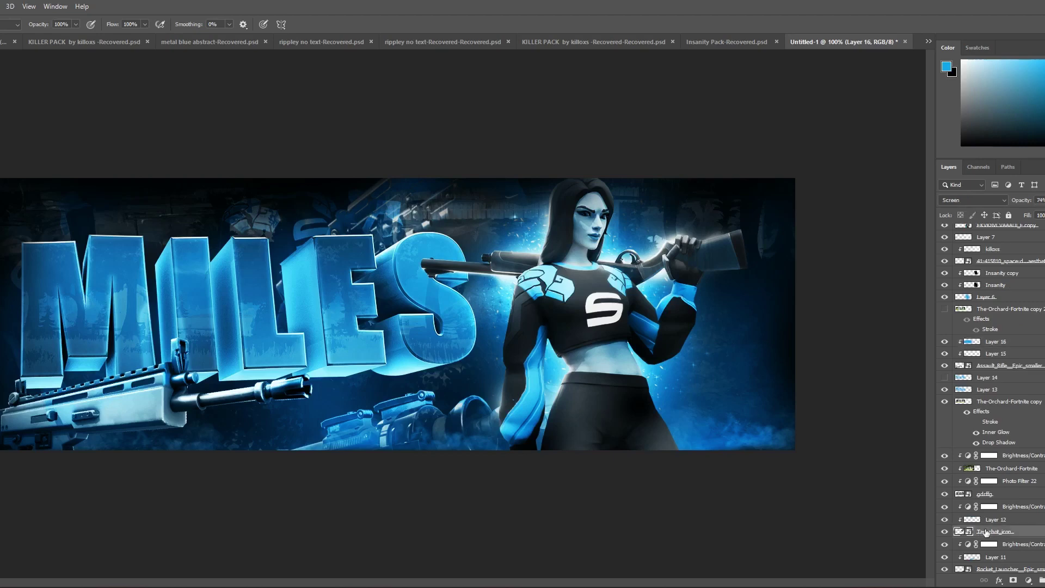
click(973, 200)
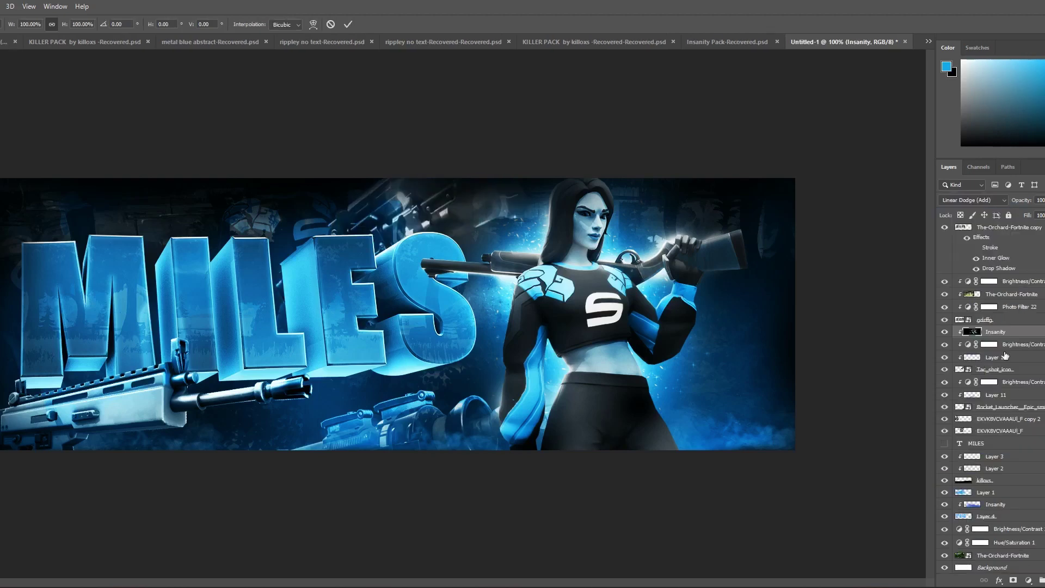
Step: Scale the Insanity lightning layer to 43.98%, move it to the banner's lower-right area, and release it from the clipping mask
scroll(539, 279, down, 4)
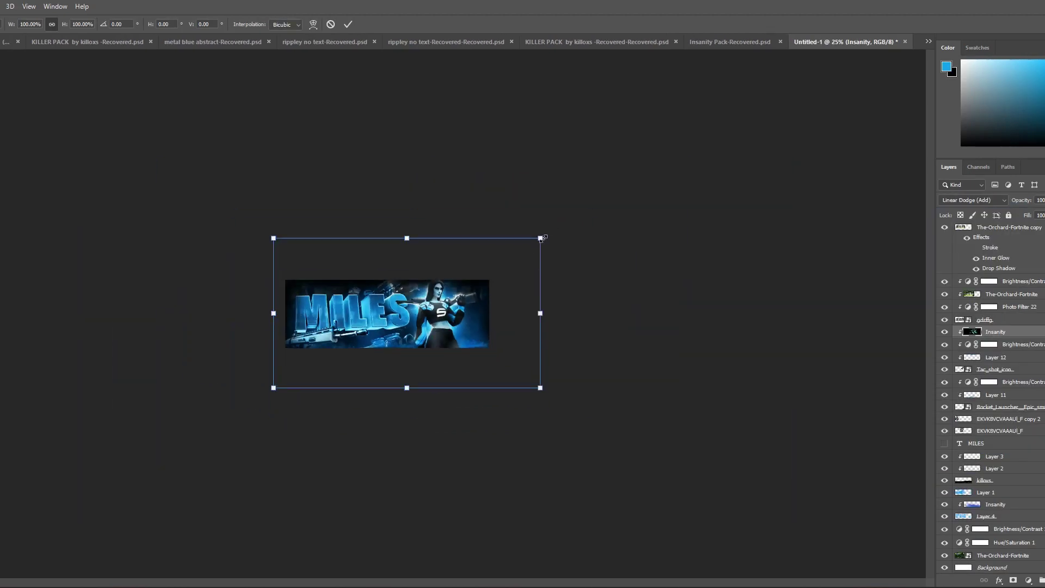
drag(540, 238, 392, 322)
drag(358, 353, 497, 328)
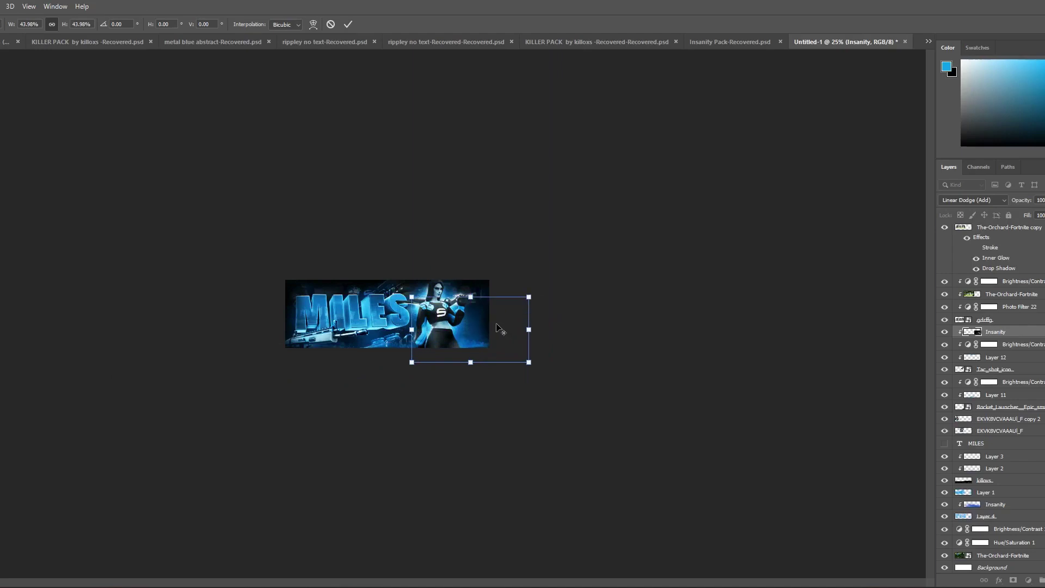
scroll(497, 328, up, 4)
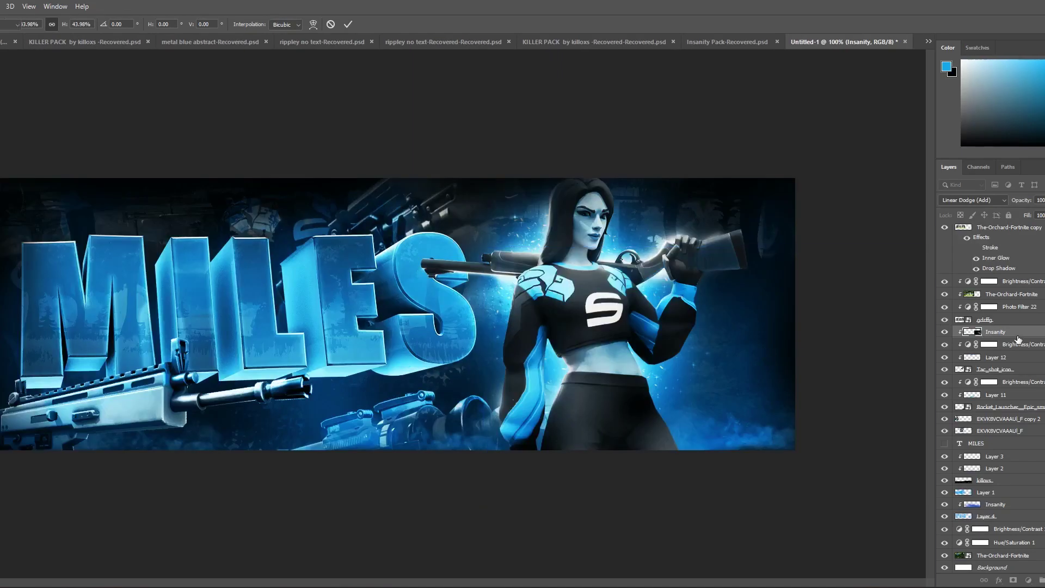
key(Return)
alt+click(1018, 338)
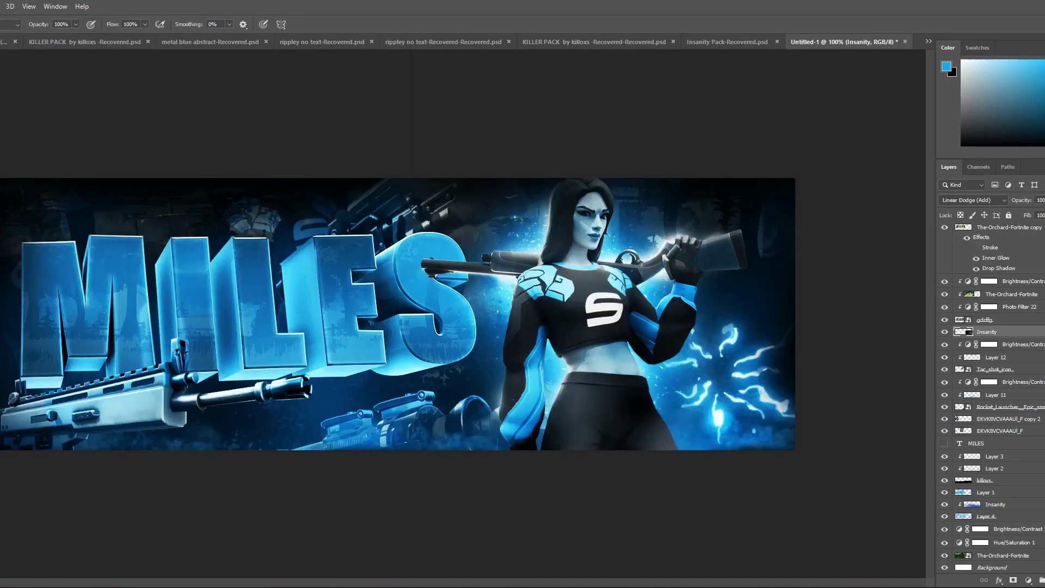
Step: Duplicate the Insanity lightning layer and move the copy upward and slightly left
key(ctrl+t)
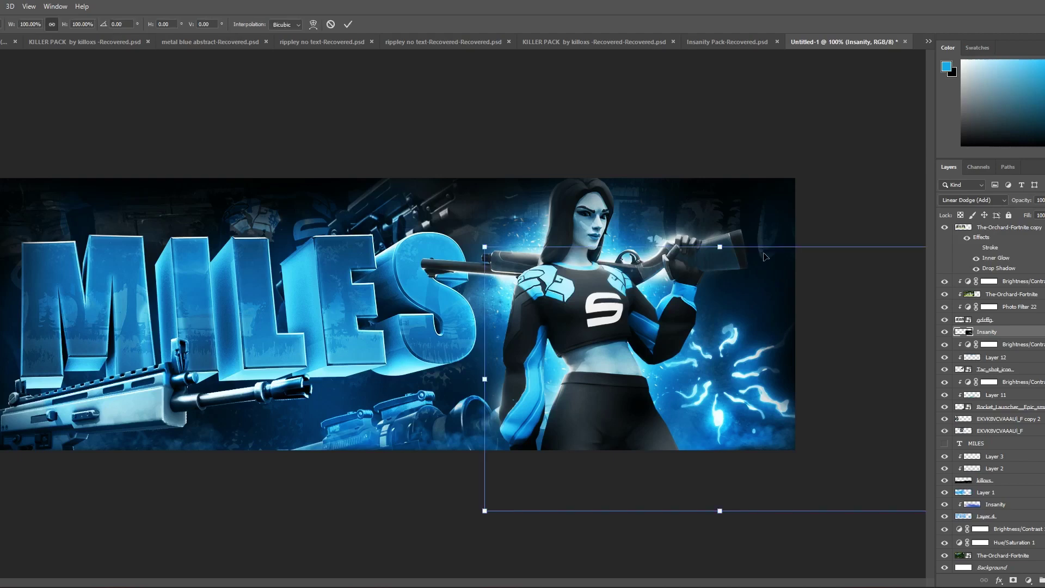
key(Return)
key(ctrl+j)
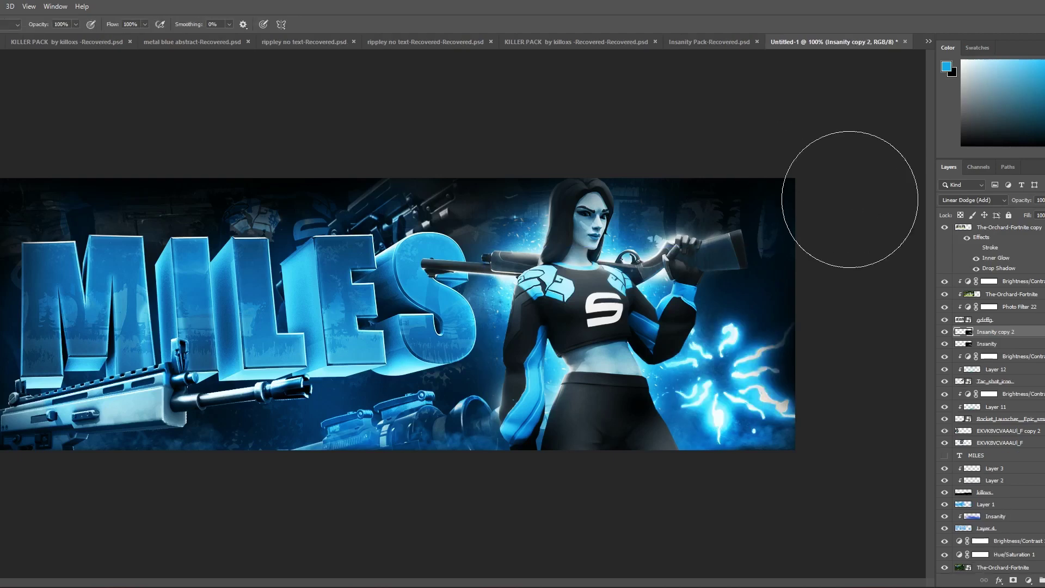
key(ctrl+t)
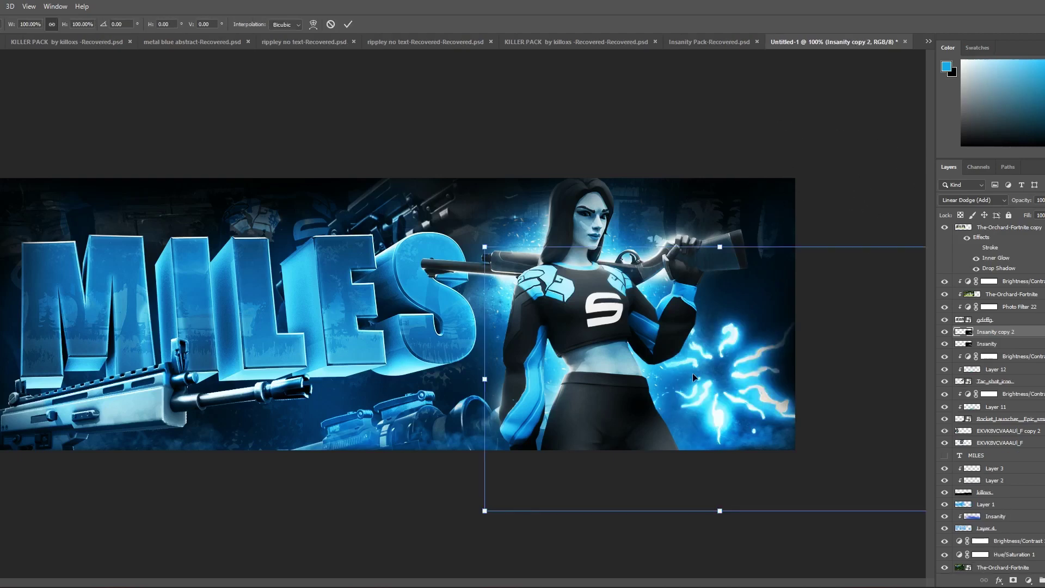
drag(693, 373, 648, 145)
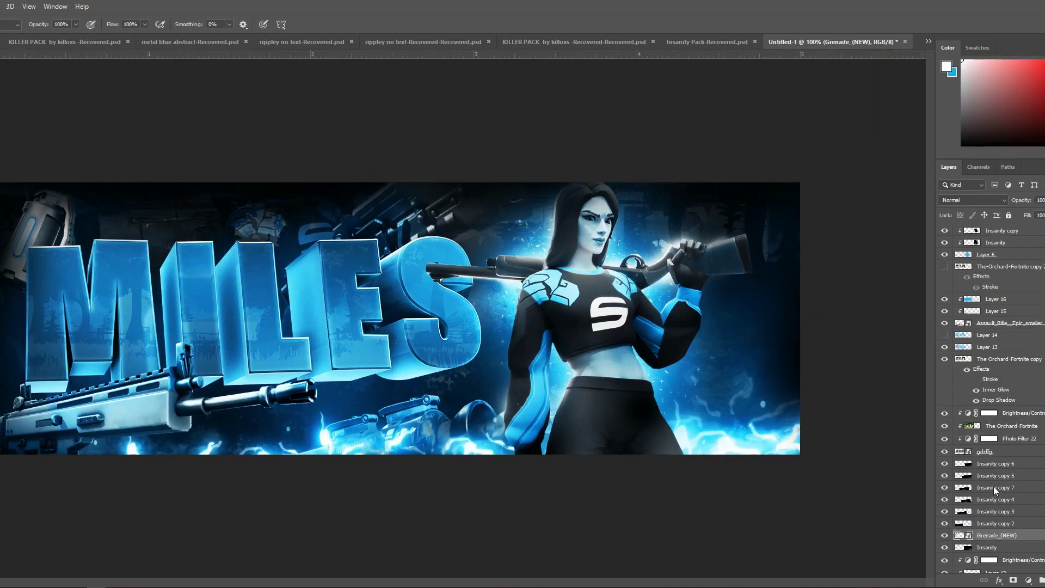
Step: Move the Grenade_(NEW) layer to just beneath the killoxs CC group and duplicate it
drag(1028, 538, 1039, 242)
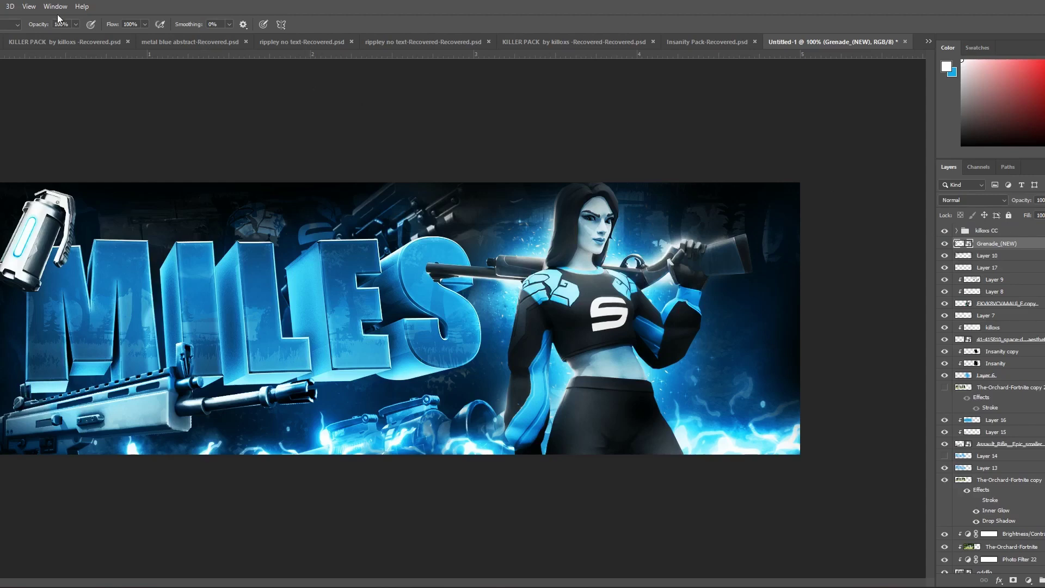
click(1, 6)
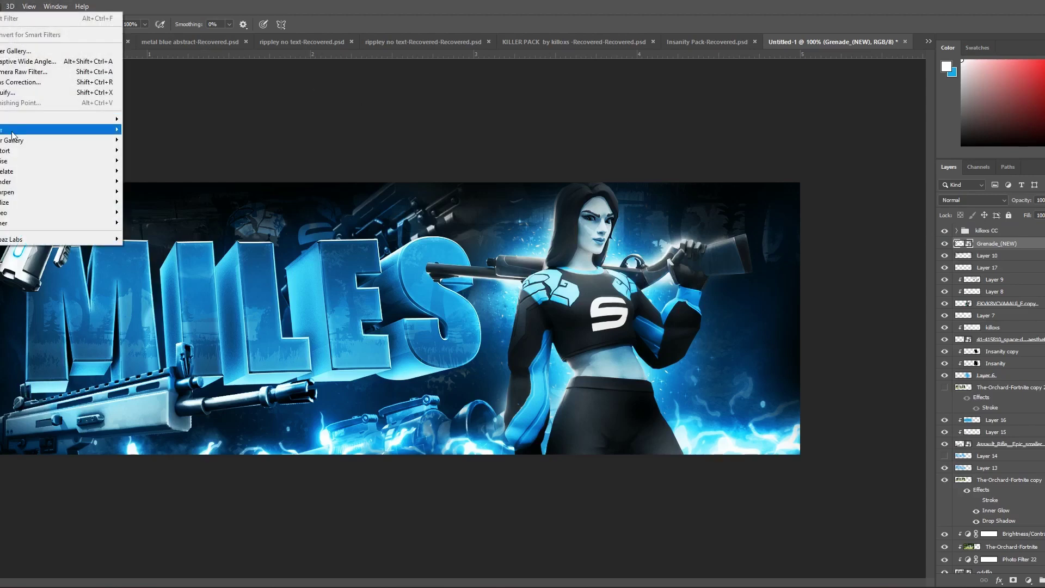
click(261, 113)
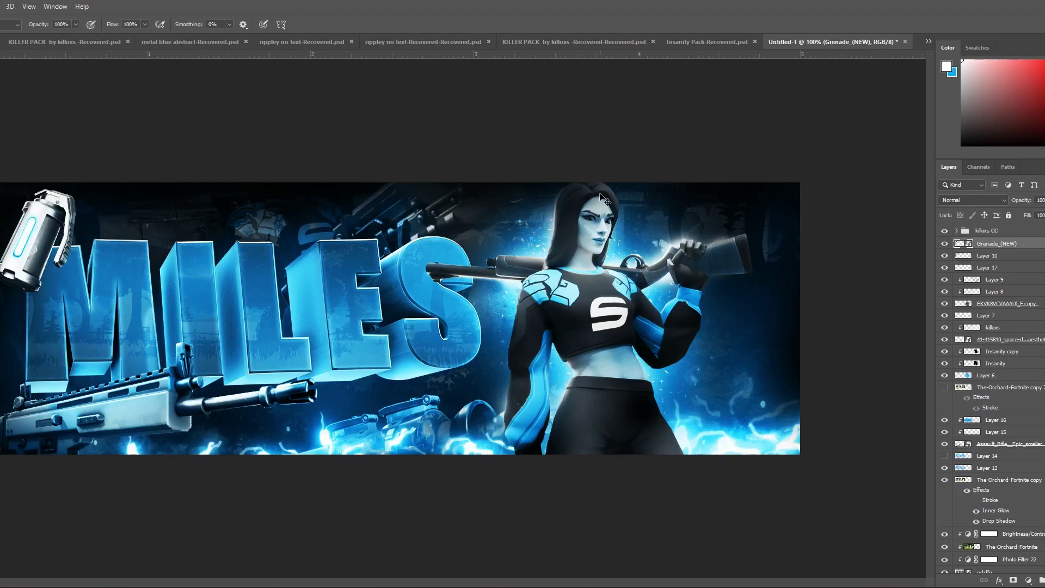
key(ctrl+j)
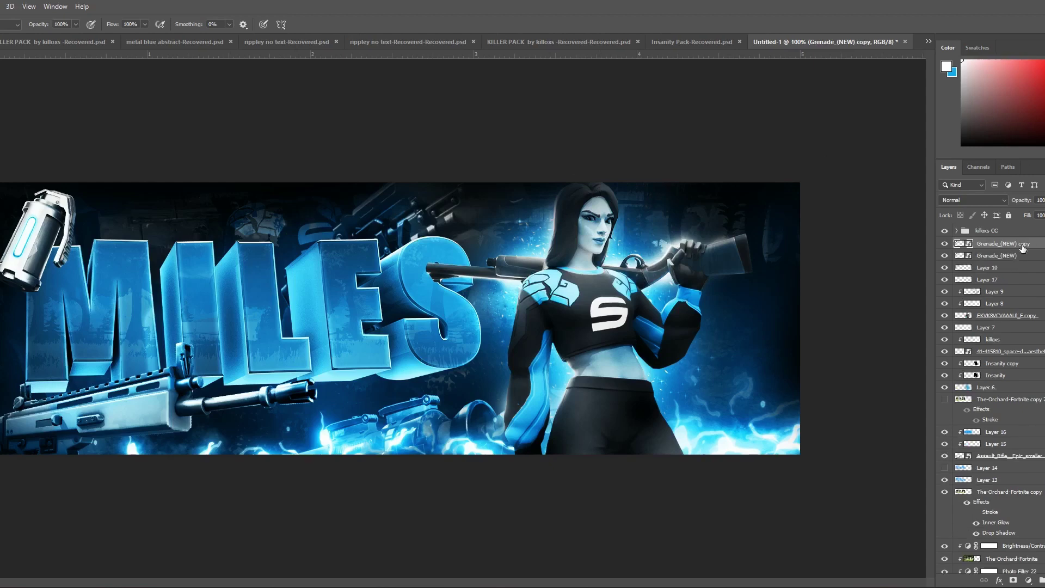
Step: Apply a Motion Blur with a slanted angle and 85-pixel distance to the original Grenade_(NEW) layer beneath the copy
click(1010, 256)
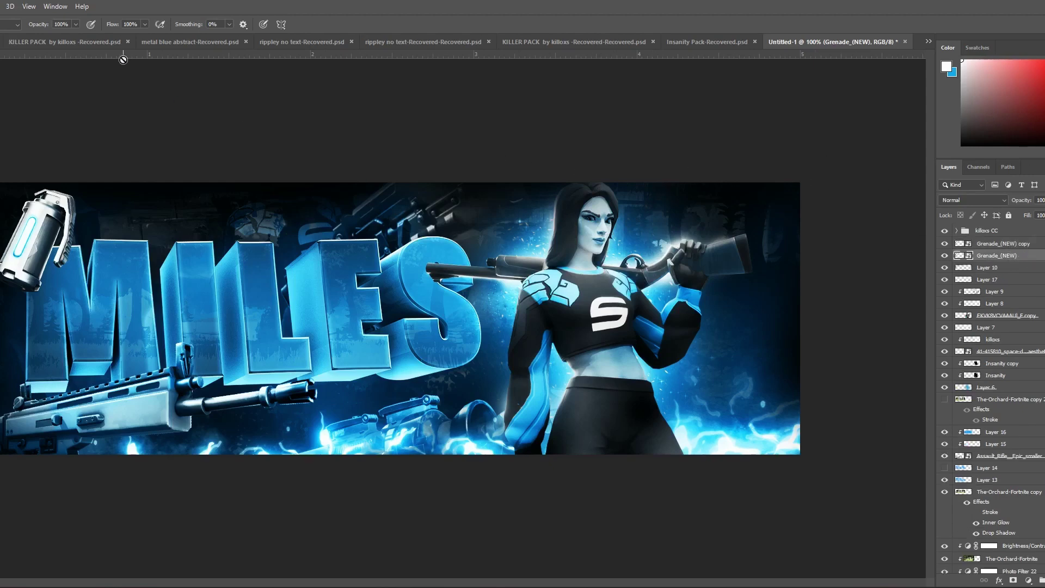
click(1, 6)
mouse_move(11, 122)
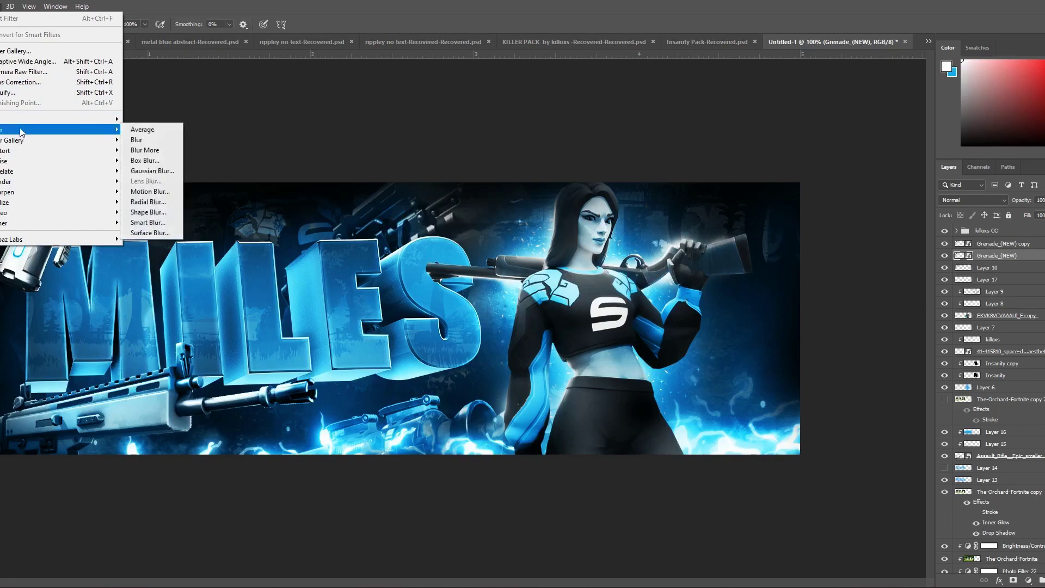
click(159, 197)
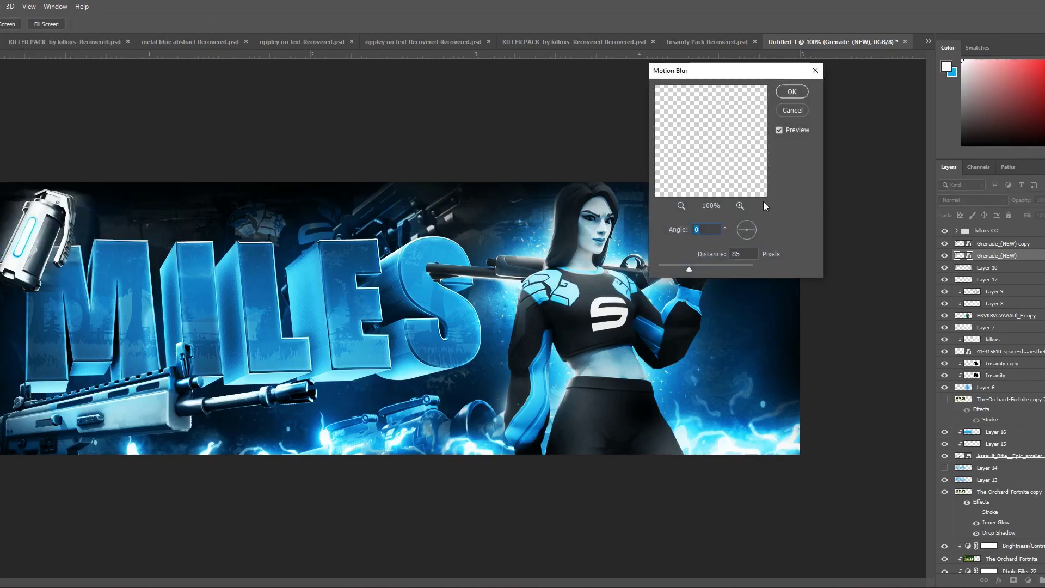
drag(748, 234, 757, 238)
click(792, 92)
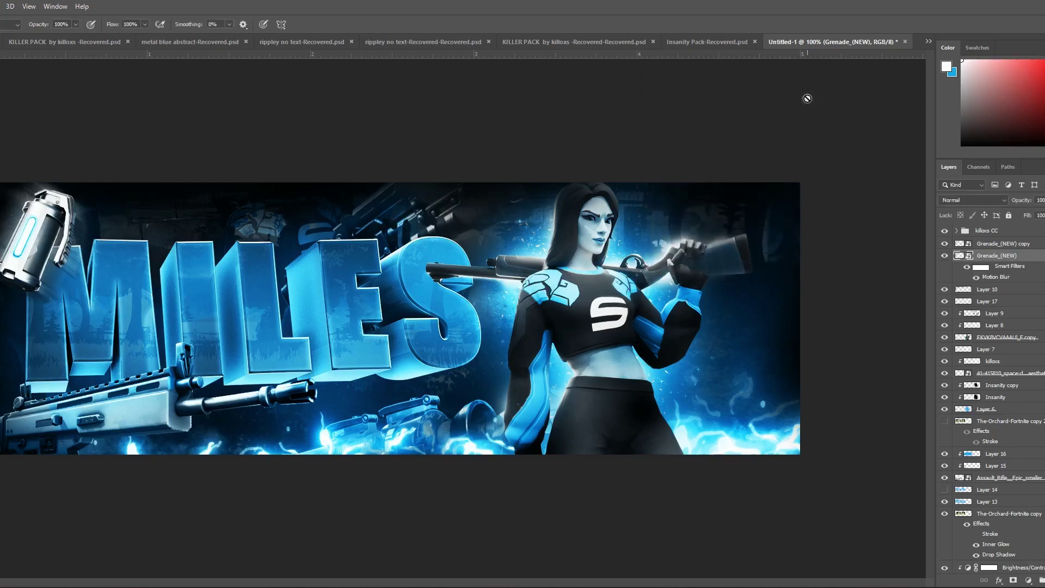
Step: Offset the motion-blurred grenade layer about 0.06 in right and 0.03 in down from the sharp copy
key(ctrl+t)
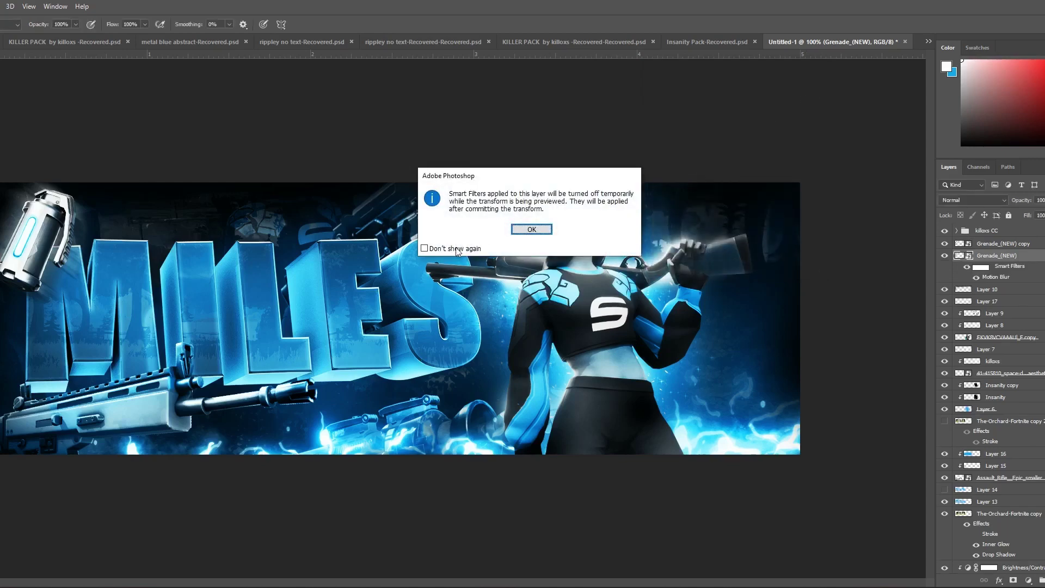
click(532, 229)
drag(68, 237, 76, 246)
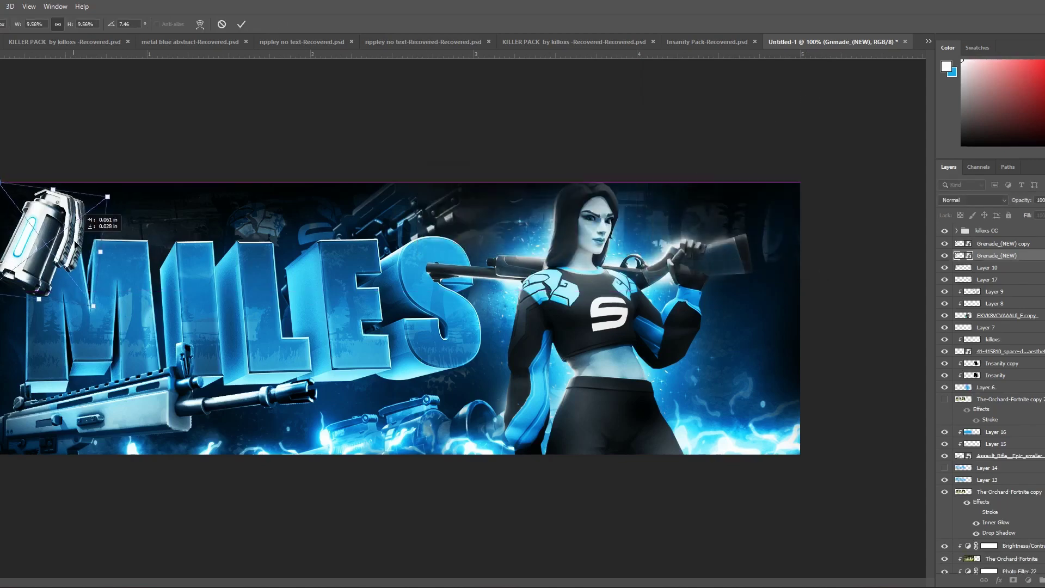
key(Return)
key(b)
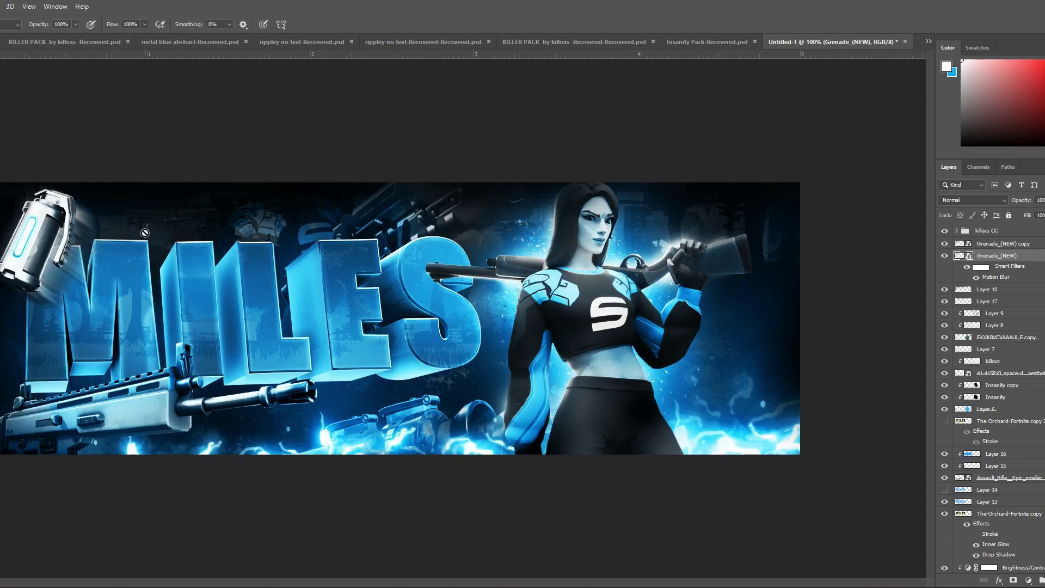
Step: Try different blend modes on the grenade layers and set the motion-blurred Grenade_(NEW) layer to Color Dodge
click(996, 245)
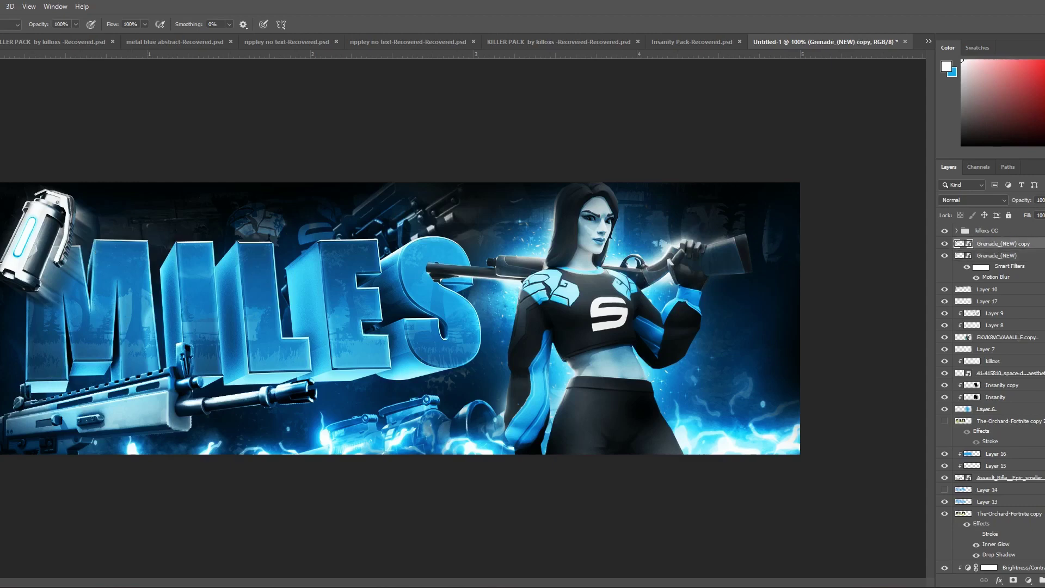
click(973, 200)
click(959, 466)
click(996, 256)
click(973, 199)
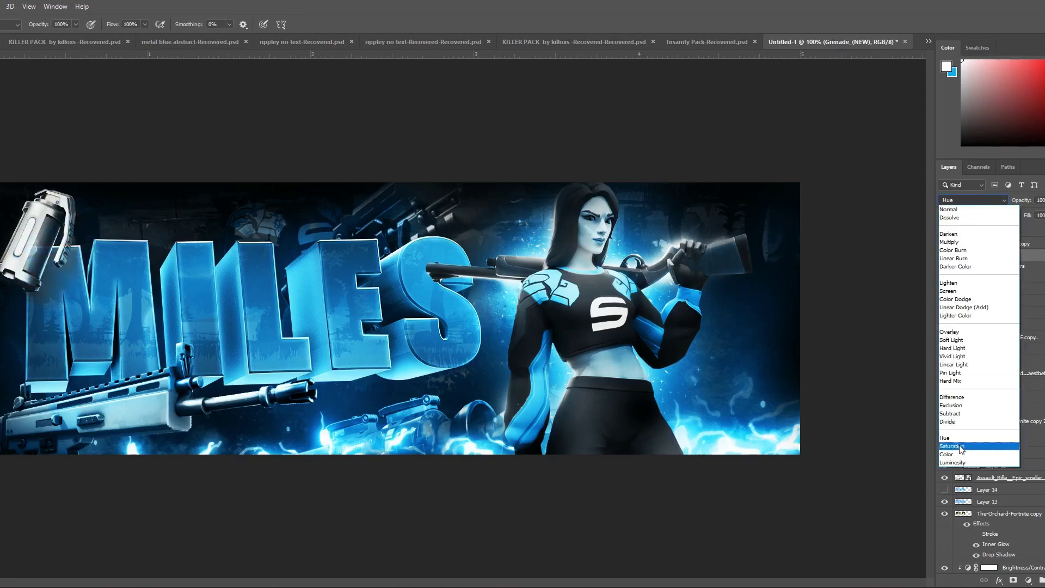
click(961, 463)
click(962, 297)
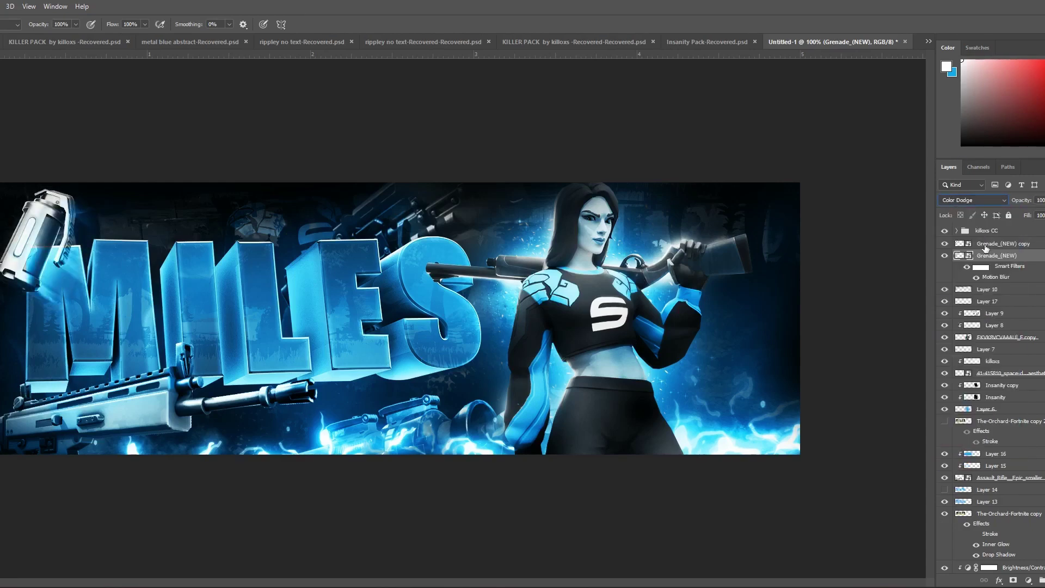
Step: Duplicate the motion-blurred grenade layer and set the copy to Linear Dodge (Add)
key(ctrl+j)
click(1013, 243)
click(973, 200)
click(964, 307)
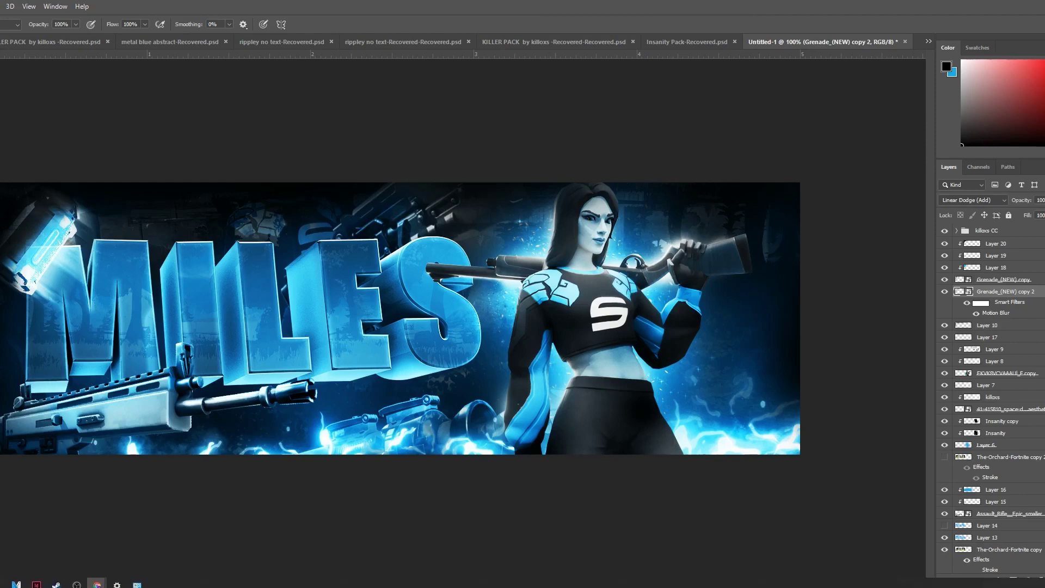
Step: Place the bottle image unnamed (1) in the banner's lower-right corner, scaled to 19.85%
drag(961, 527, 752, 406)
drag(400, 300, 765, 392)
drag(892, 275, 849, 315)
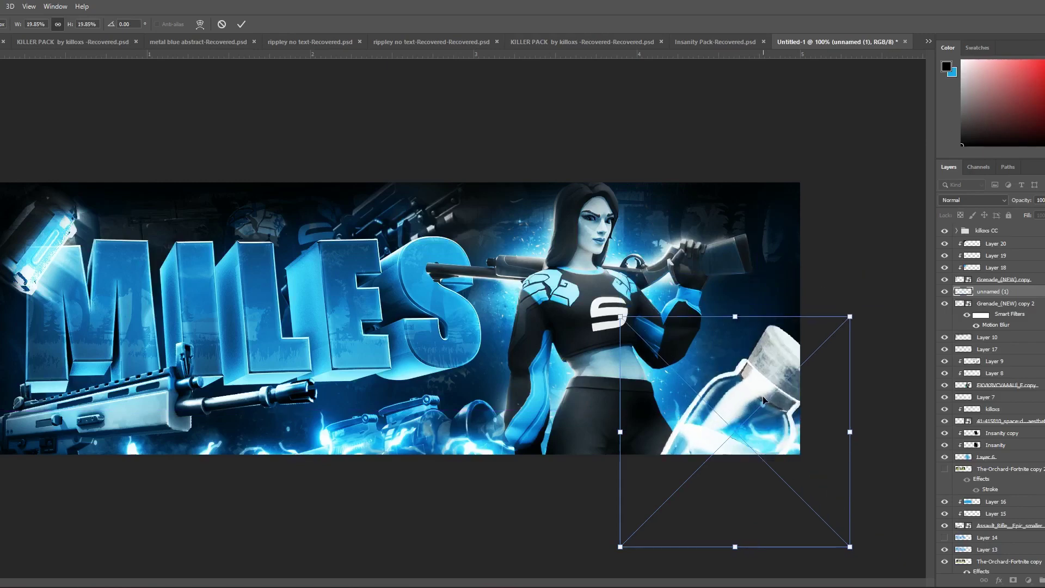
mouse_move(763, 400)
mouse_down()
mouse_move(786, 369)
mouse_move(754, 379)
mouse_move(758, 391)
mouse_up()
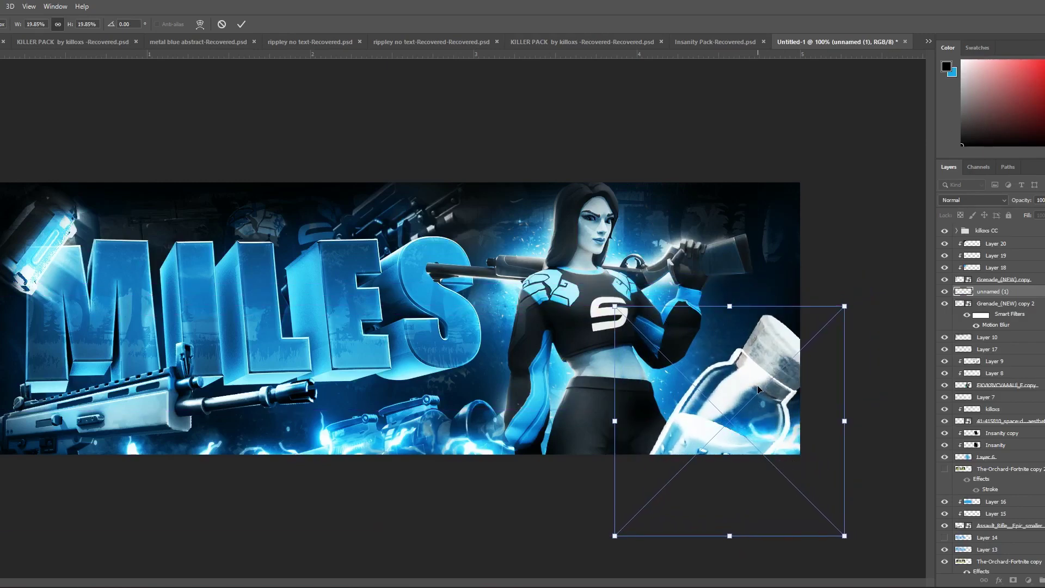
key(Return)
key(b)
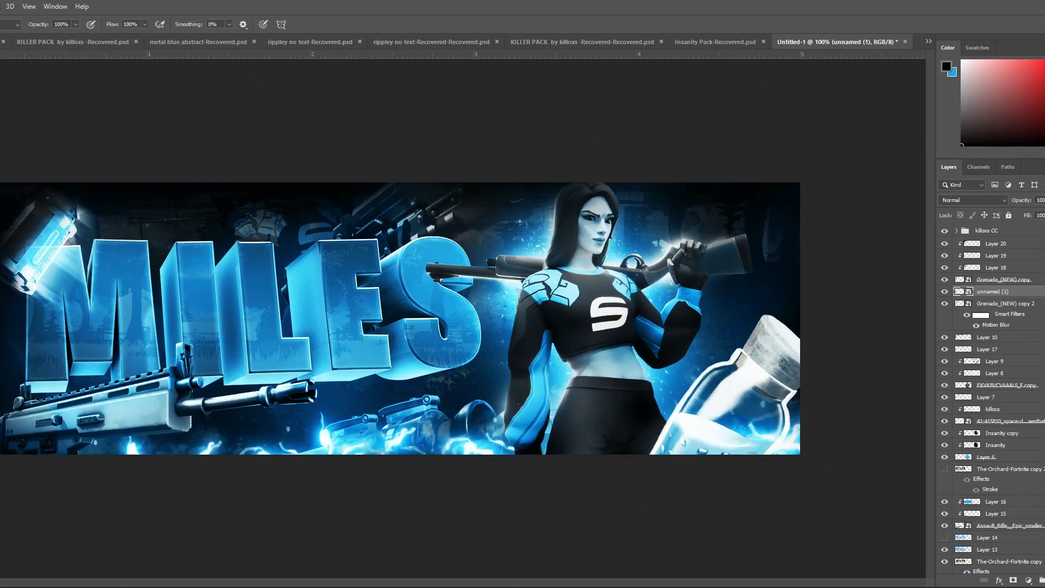
Step: Apply a Gaussian Blur with a radius of 8.8 pixels to the bottle layer
click(1, 6)
mouse_move(5, 131)
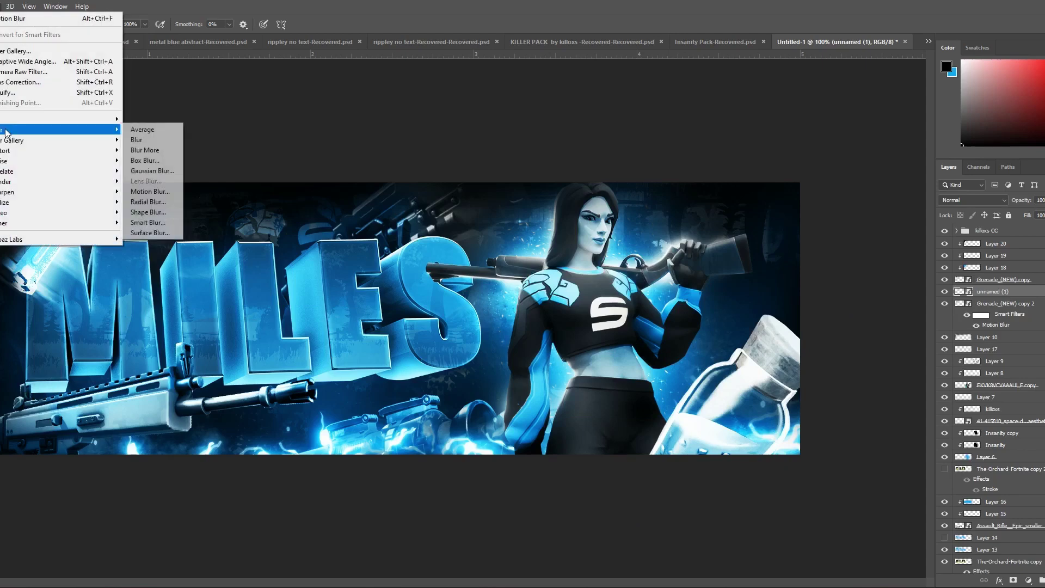
click(152, 170)
drag(532, 304, 533, 306)
click(629, 159)
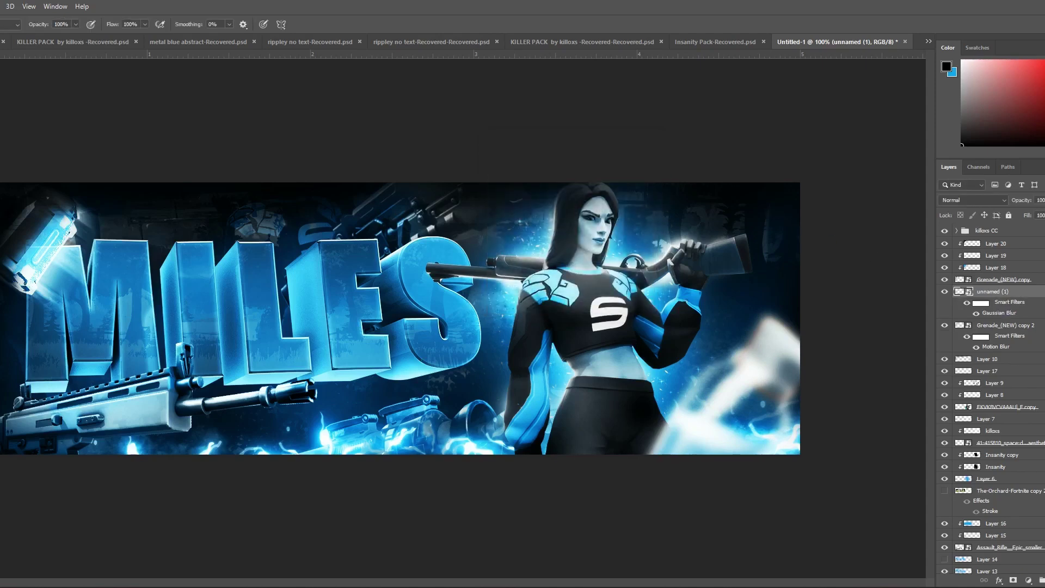
Step: Scale the blurred bottle down to 17.60% and reposition it in the banner's lower-right corner
key(ctrl+t)
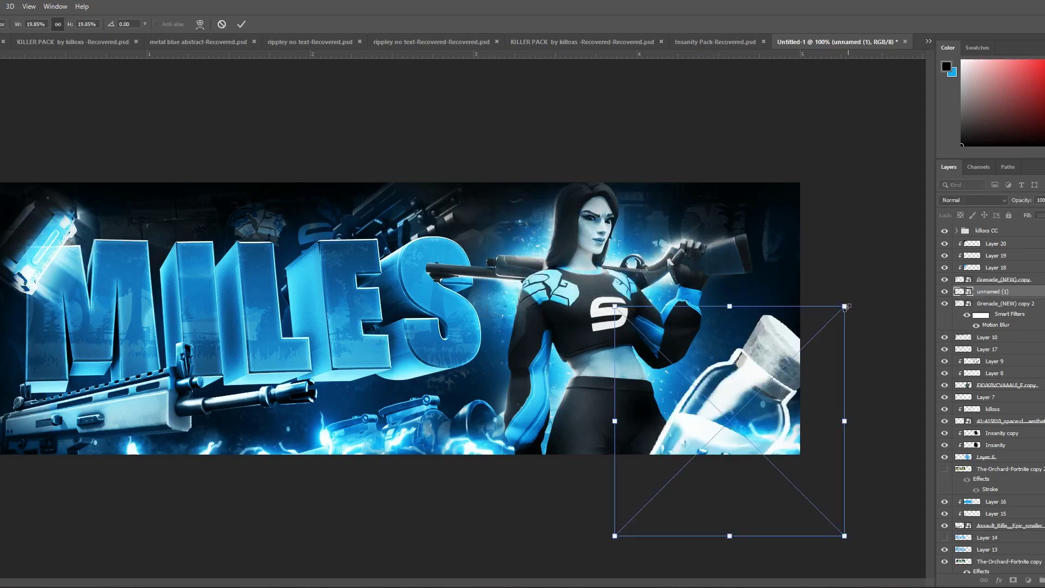
drag(845, 307, 819, 331)
drag(737, 400, 744, 397)
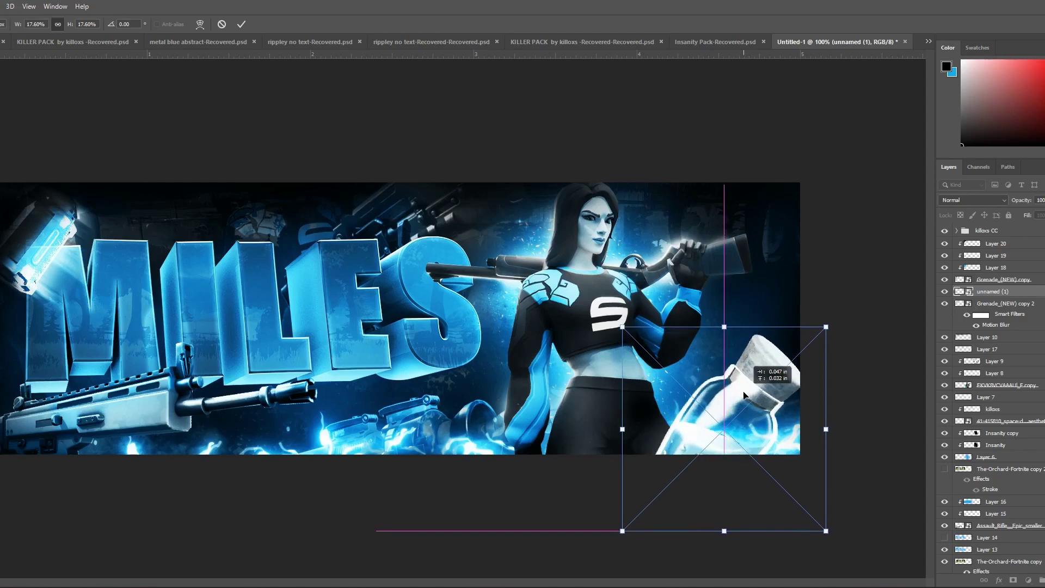
key(Return)
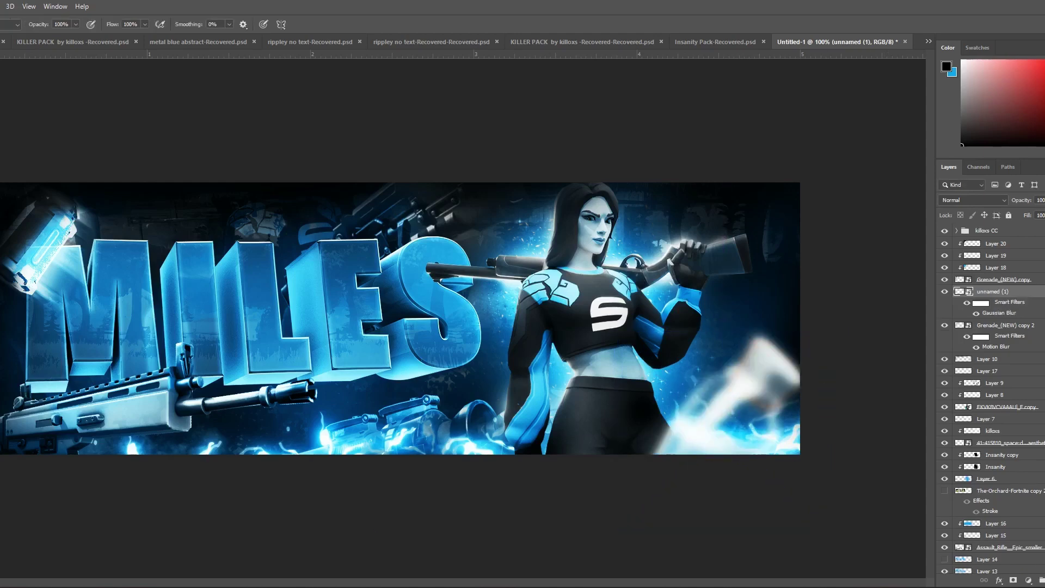
key(ctrl+t)
key(Return)
Step: Place the Spectral_mineral_powder_icon jar image at the banner's bottom edge below the title, scaled to 43.50%
drag(524, 464, 284, 429)
drag(528, 183, 452, 257)
drag(304, 360, 222, 458)
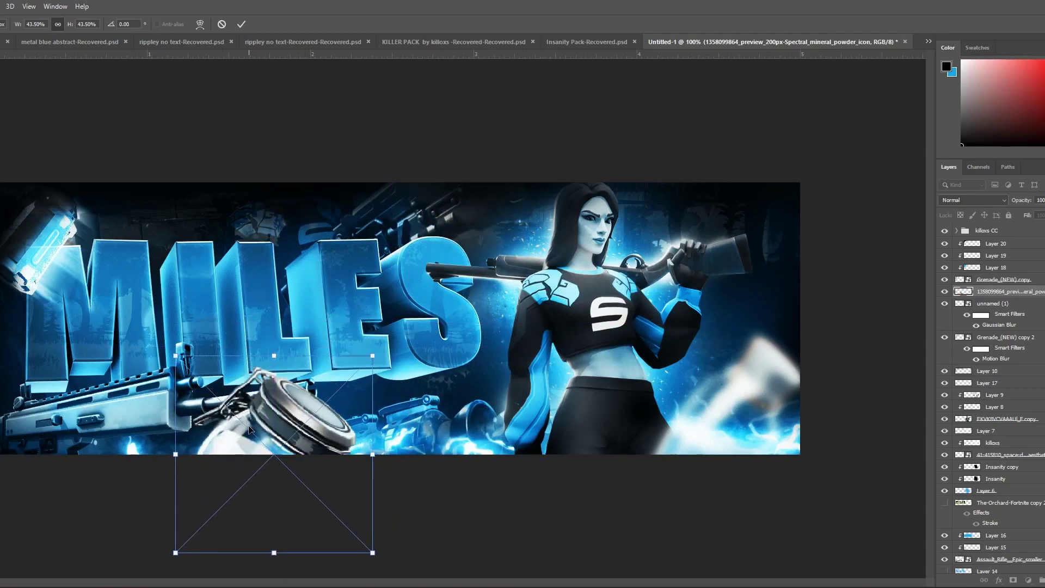
key(Return)
Step: Apply a Gaussian Blur with a radius of 5.0 pixels to the mineral powder jar layer
click(2, 6)
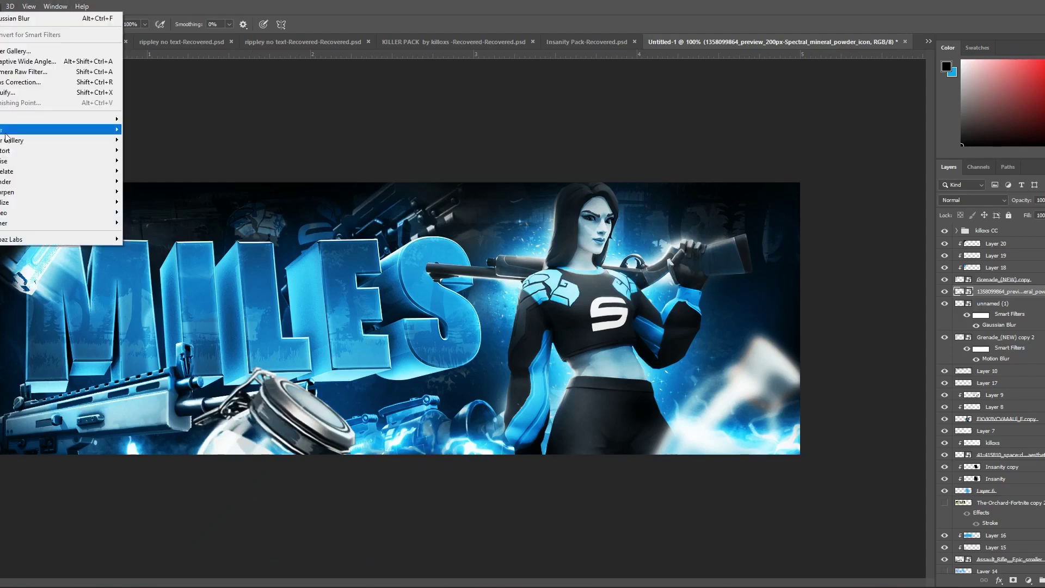
mouse_move(6, 130)
click(147, 171)
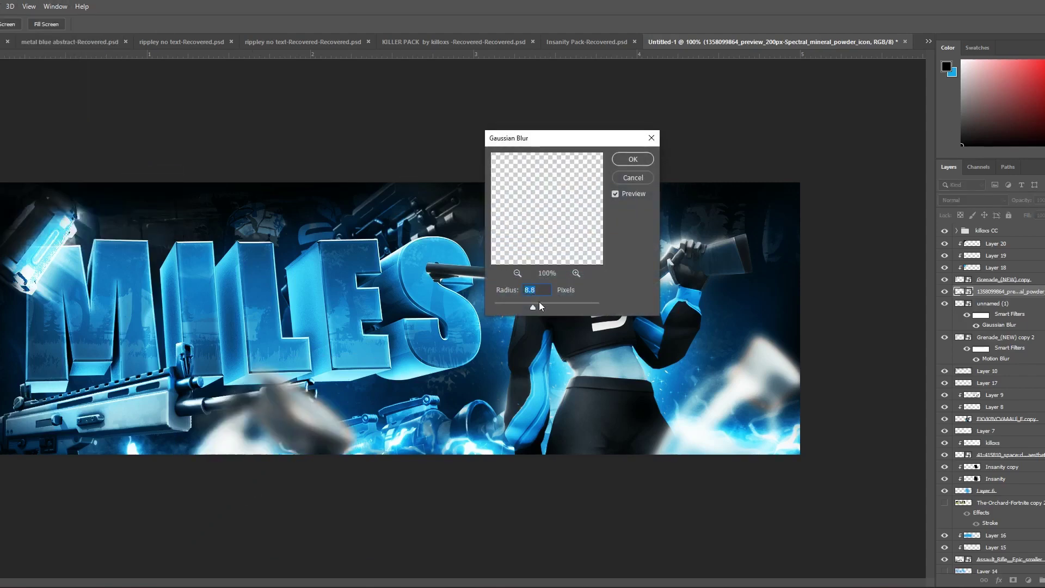
drag(522, 306, 520, 306)
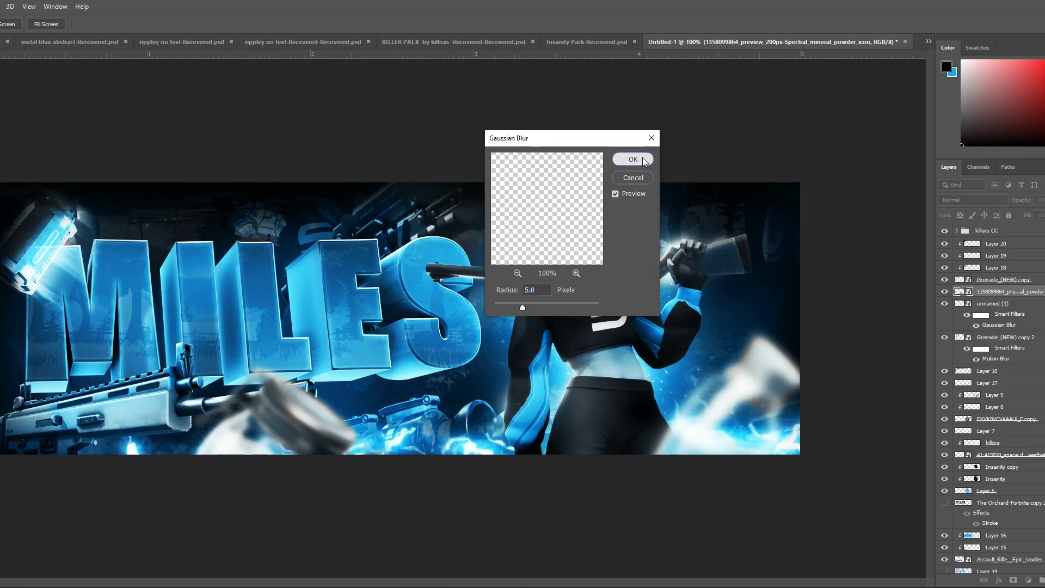
key(Return)
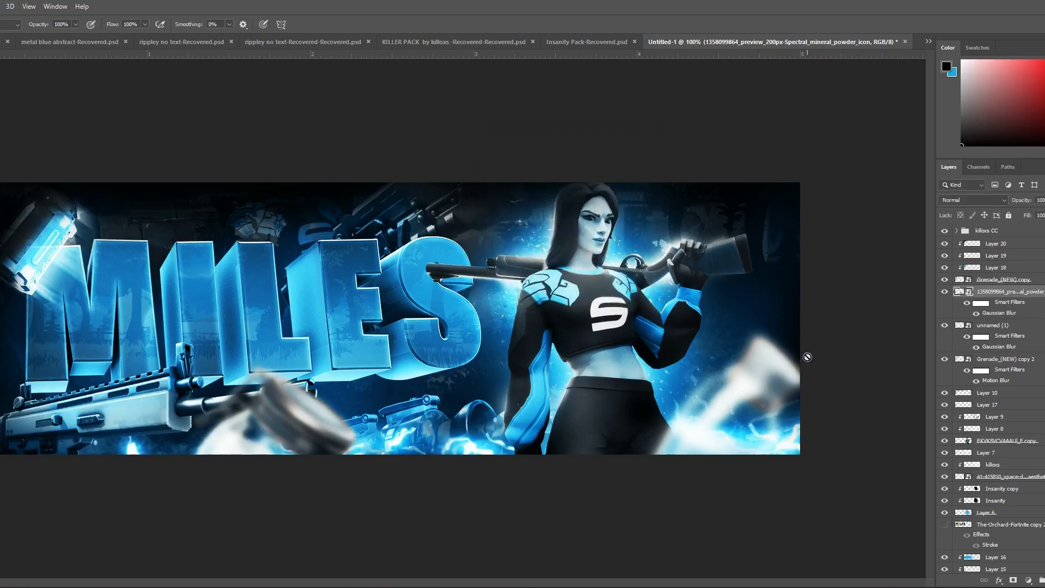
Step: Rotate the blurred jar to -56.79° and reposition it at the banner's bottom edge beneath the rifle barrel's tip
key(ctrl+t)
mouse_move(265, 467)
mouse_down()
mouse_move(77, 495)
mouse_move(311, 492)
mouse_move(276, 482)
mouse_move(656, 415)
mouse_move(598, 450)
mouse_move(419, 477)
mouse_move(368, 469)
mouse_up()
key(Return)
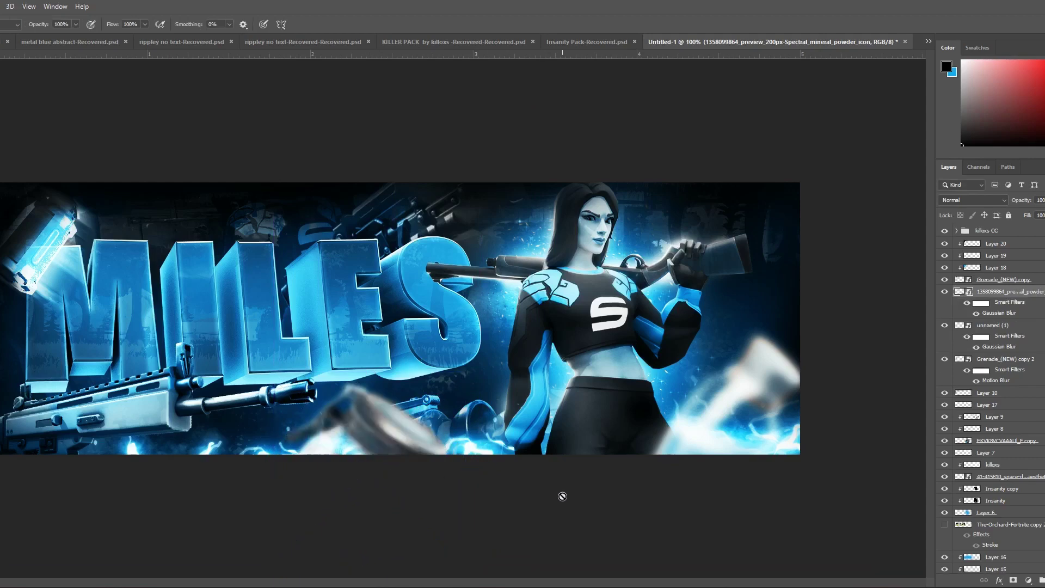
key(ctrl+t)
drag(427, 479, 386, 483)
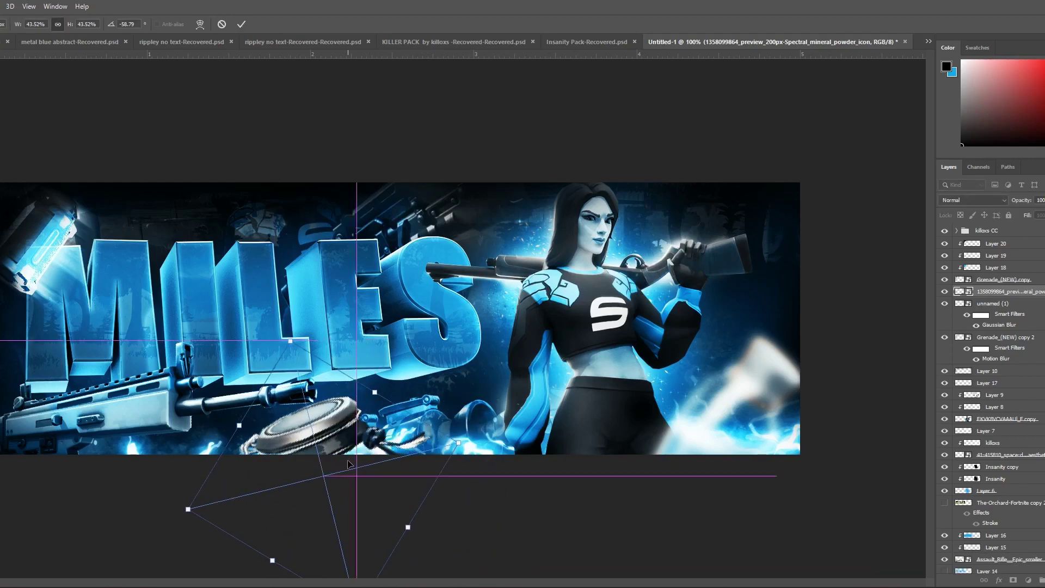
key(Return)
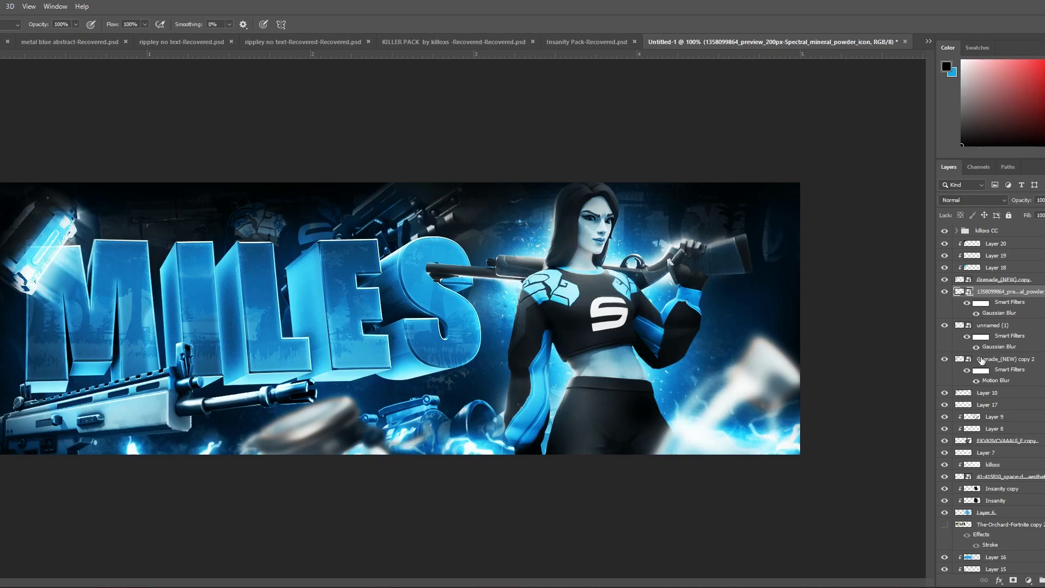
Step: Toggle the visibility of layers farther down the stack to compare their effect on the banner
scroll(981, 362, down, 4)
click(945, 471)
click(945, 470)
scroll(948, 466, down, 1)
click(947, 514)
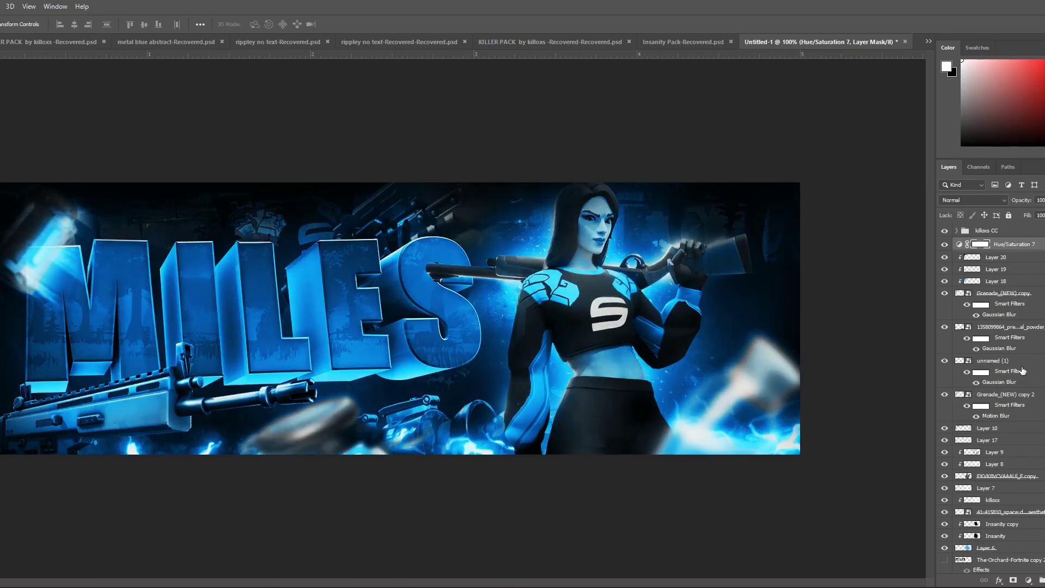
Step: Compare the banner with and without the Hue/Saturation 7 adjustment layer
click(945, 245)
click(944, 244)
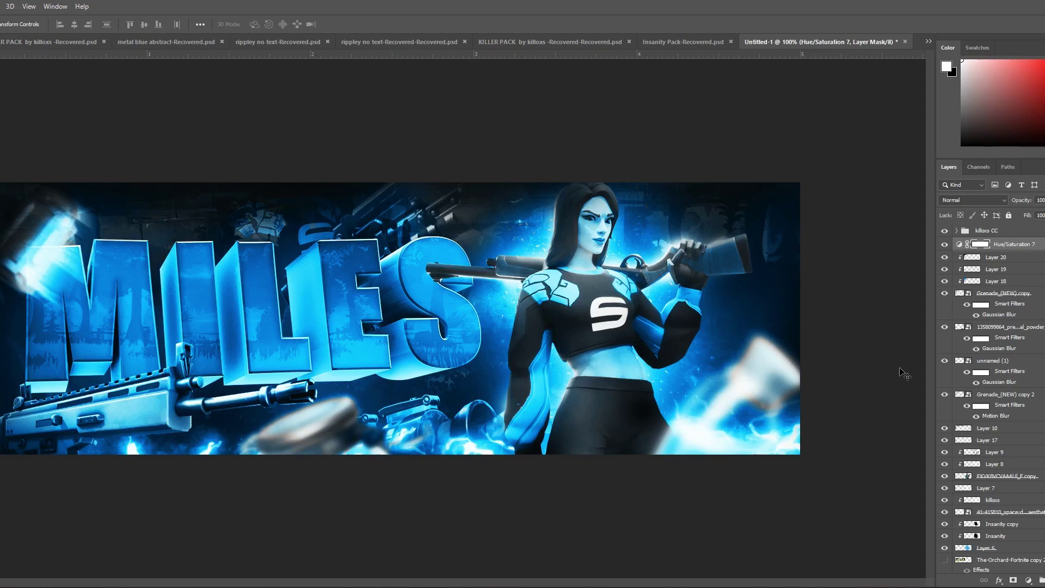
click(949, 245)
click(949, 245)
click(949, 246)
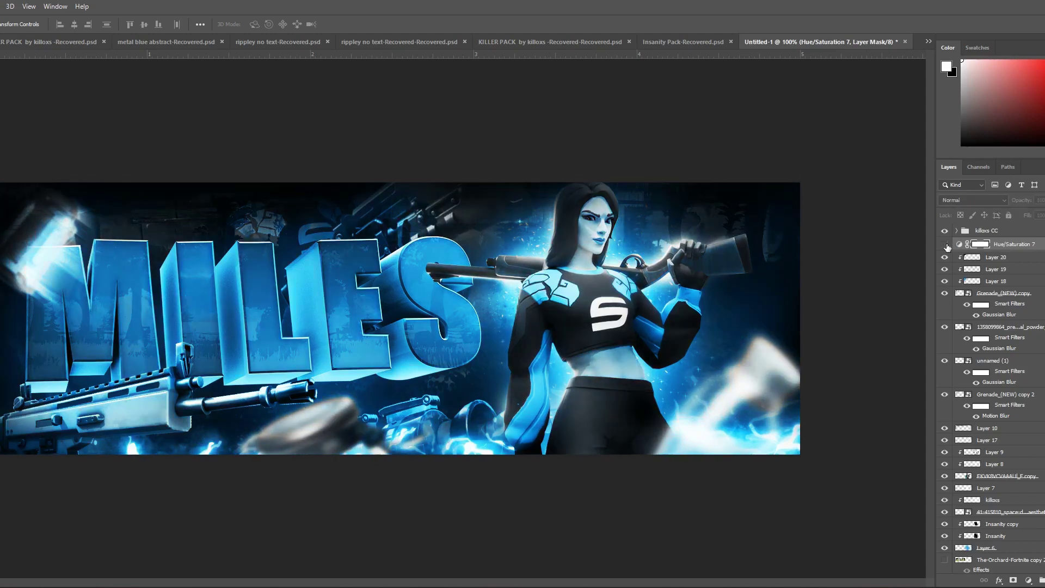
click(949, 246)
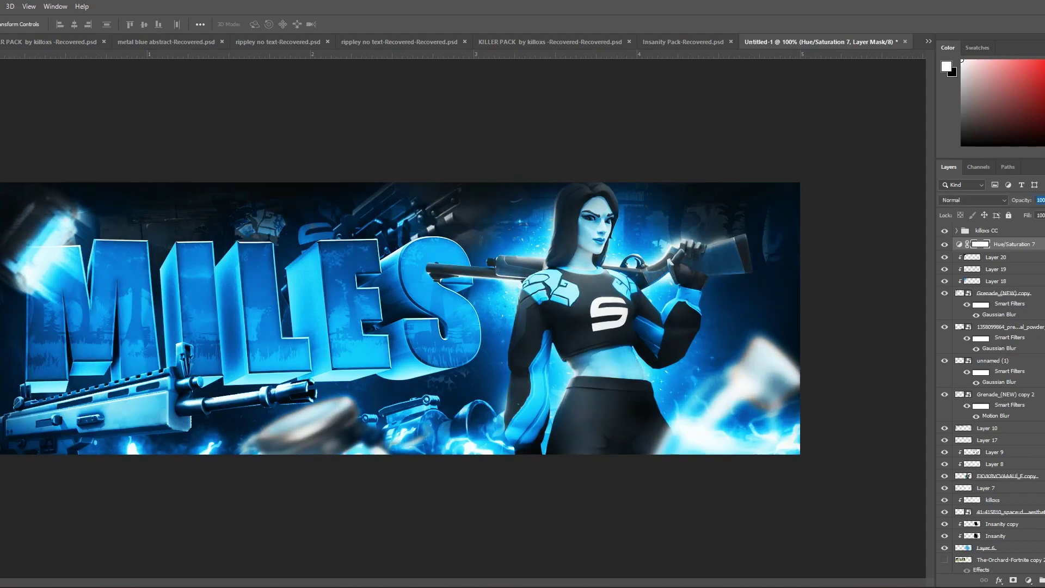
Step: Toggle the Hue/Saturation 7 layer's visibility again to recheck its effect on the banner's colors
click(945, 245)
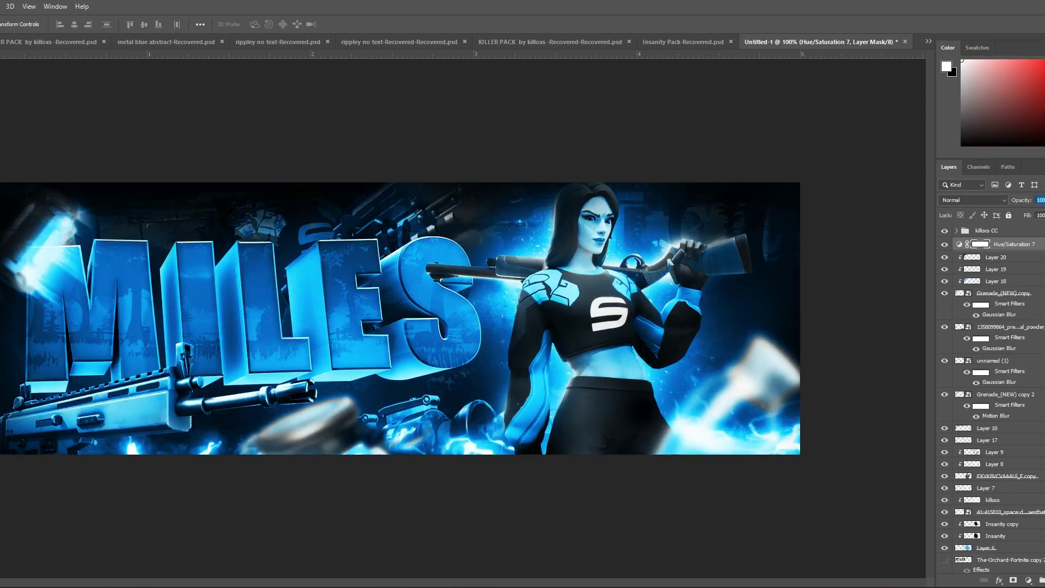
click(945, 244)
click(945, 245)
Step: Paint light blue over the character's face, neck and midriff on a new layer above Hue/Saturation 7 and set its blend mode to Hue
key(ctrl+shift+alt+n)
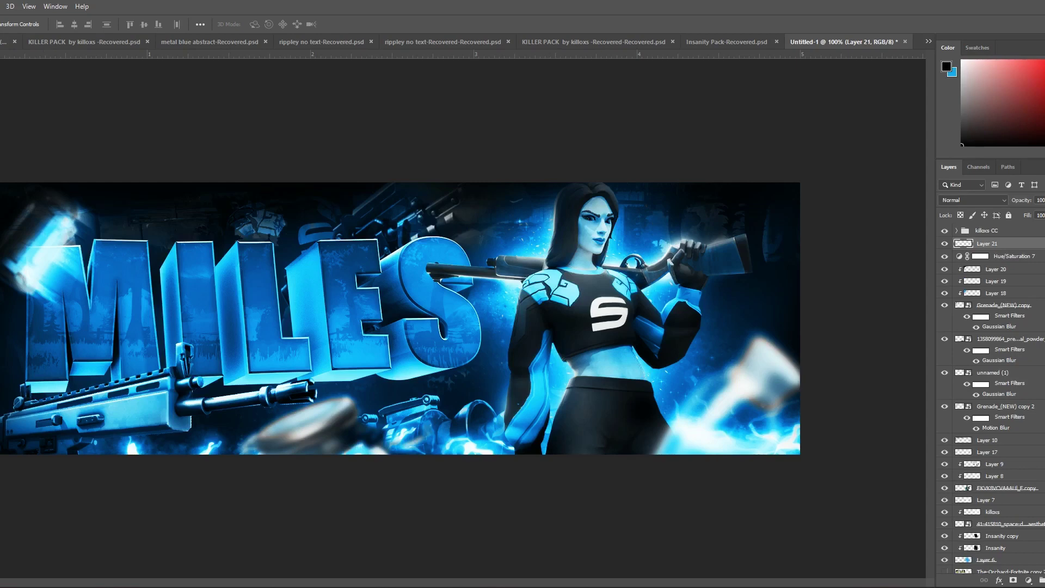
key(x)
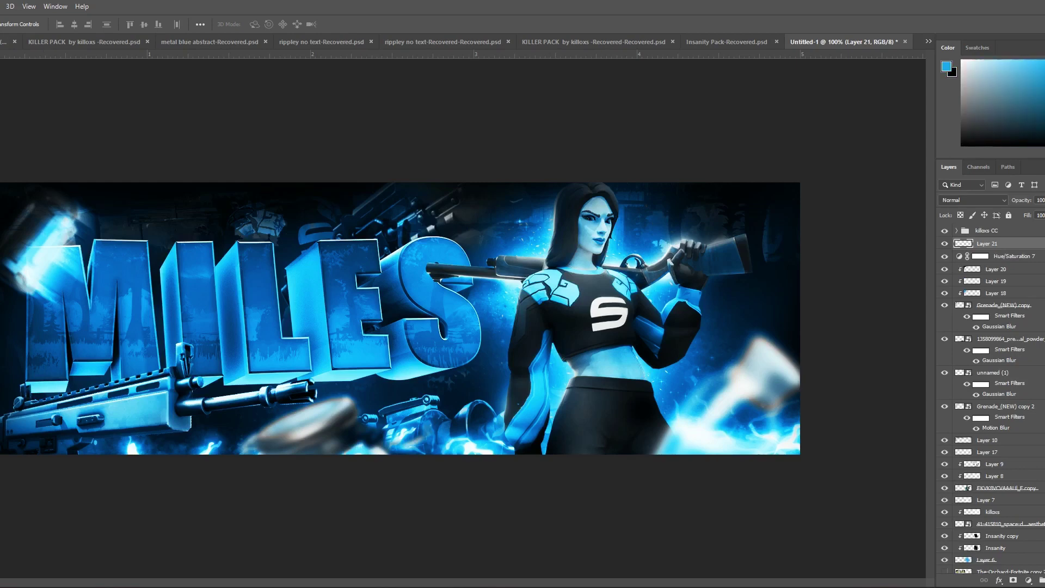
key(b)
drag(596, 201, 593, 259)
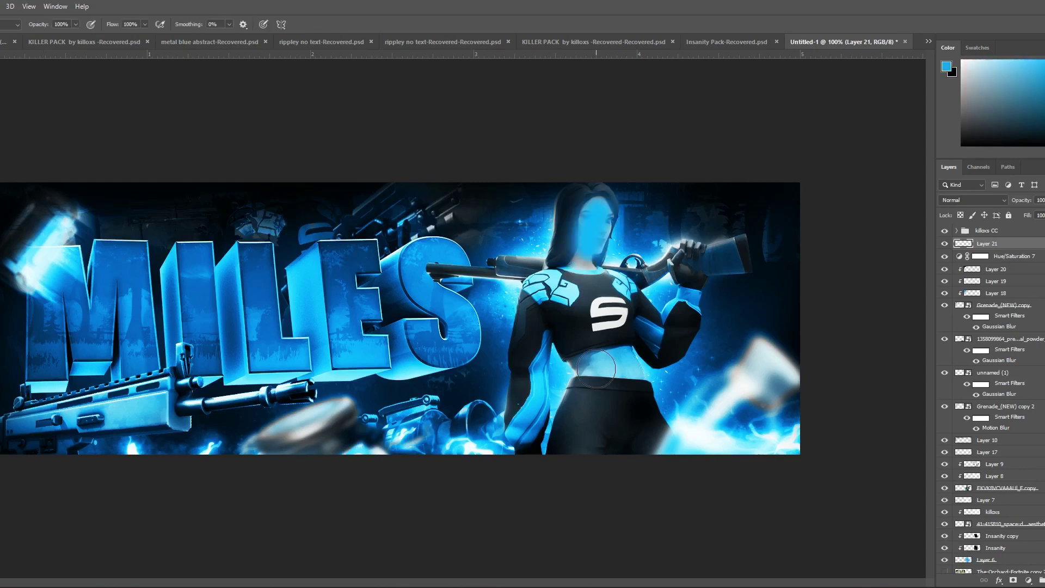
mouse_move(596, 369)
mouse_down()
mouse_move(640, 363)
mouse_move(626, 362)
mouse_up()
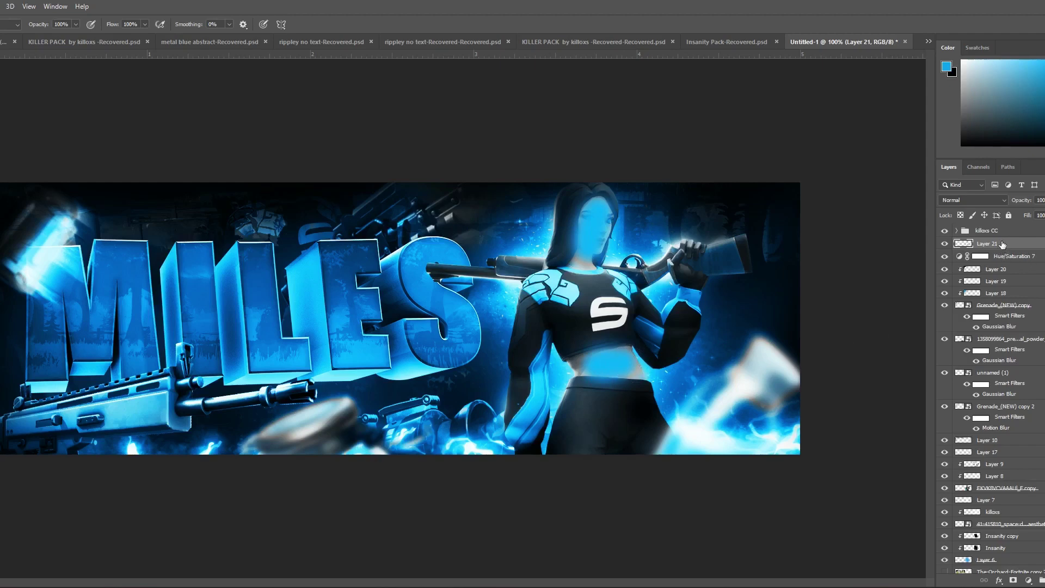
click(979, 200)
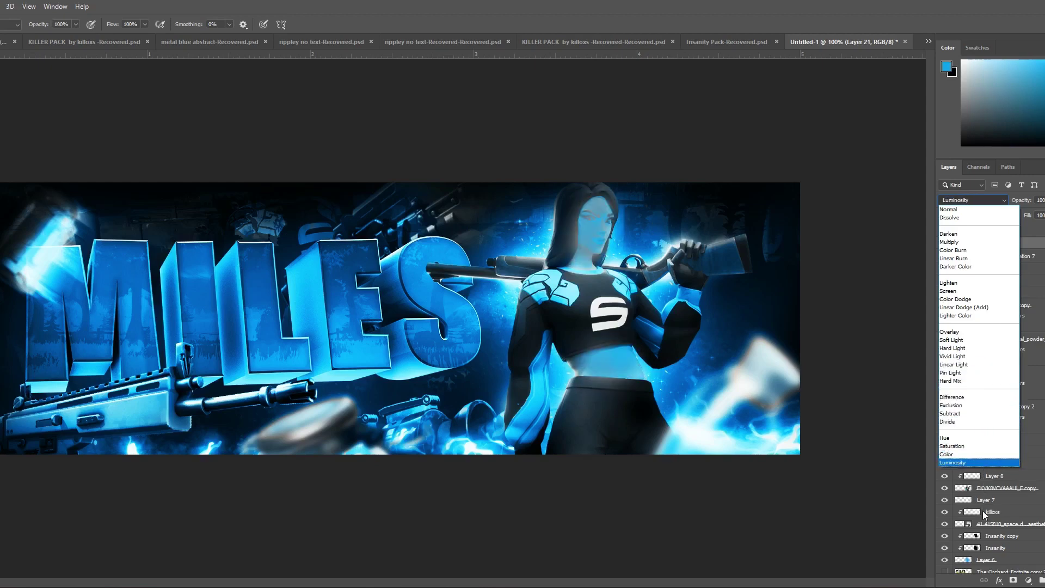
click(981, 439)
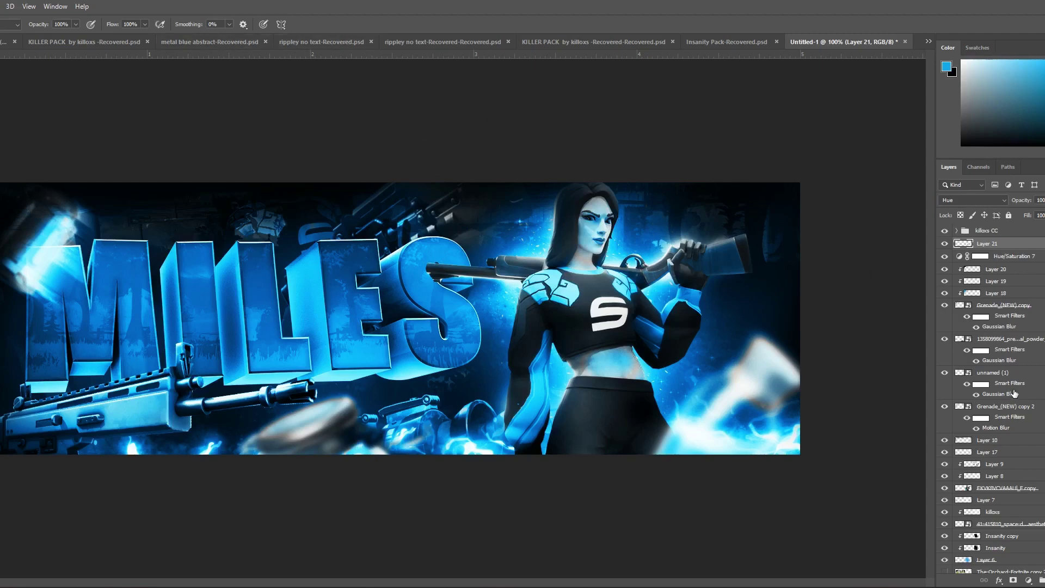
Step: Slightly lower the opacity of the Drop Shadow effect on the The-Orchard-Fortnite copy layer
scroll(1003, 504, down, 3)
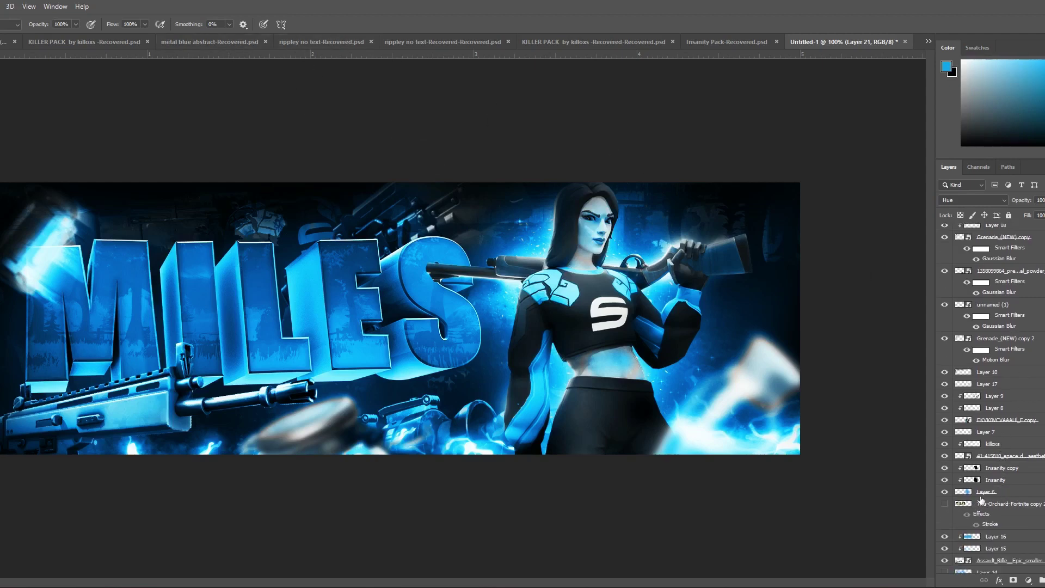
scroll(982, 500, down, 5)
click(944, 529)
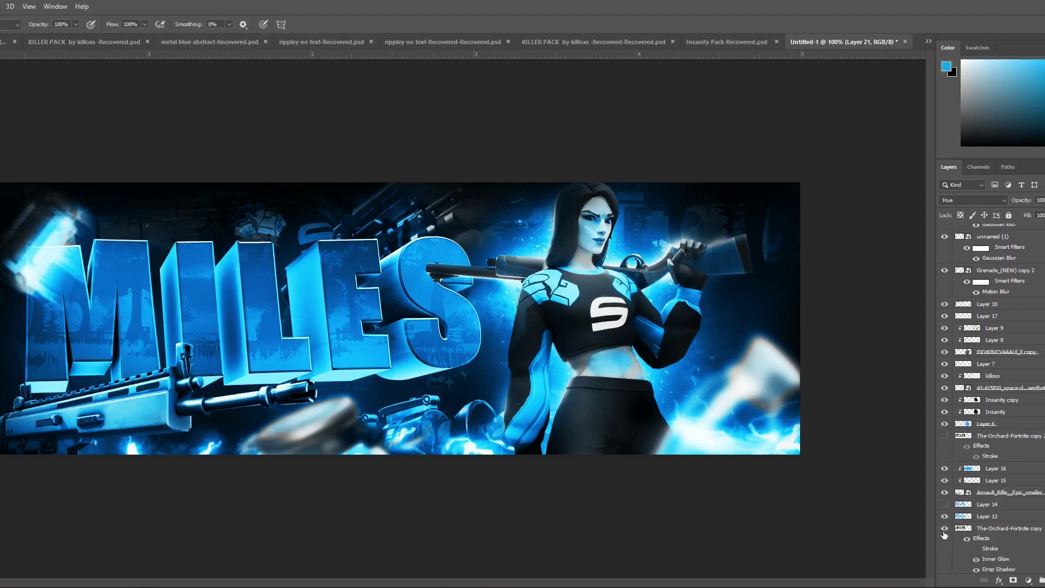
click(1003, 568)
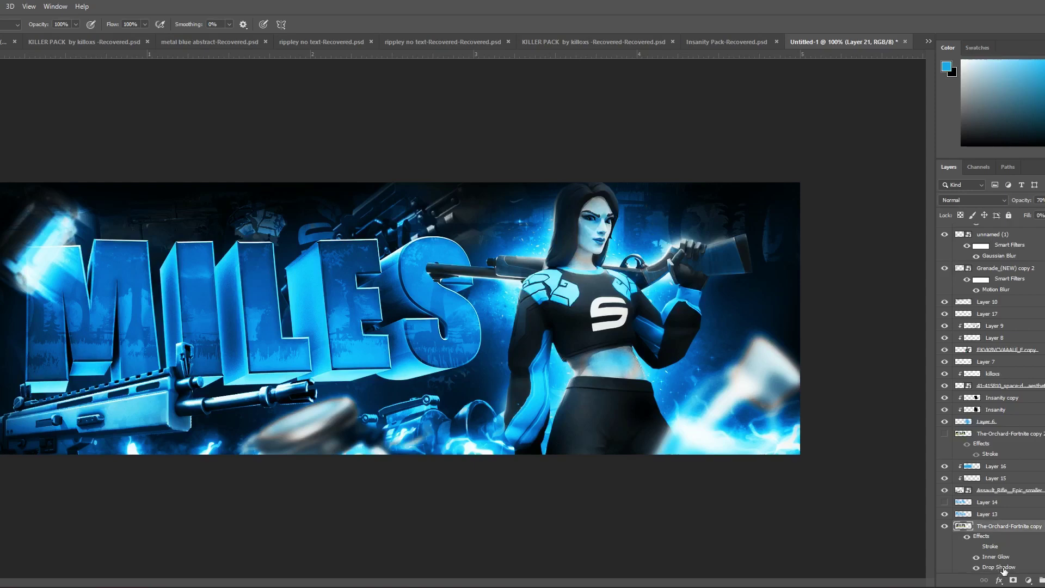
double_click(1003, 567)
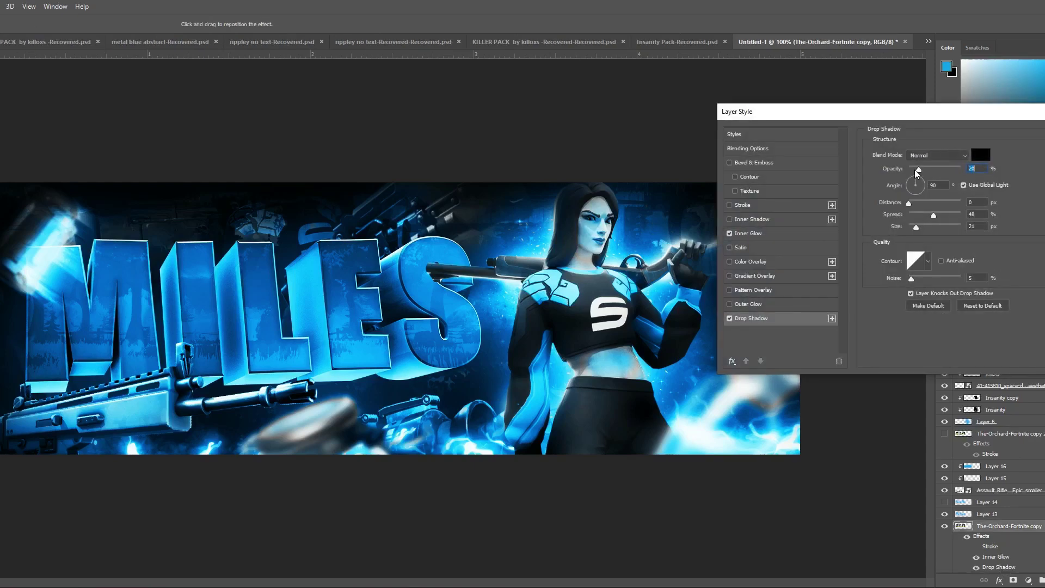
drag(918, 173, 916, 173)
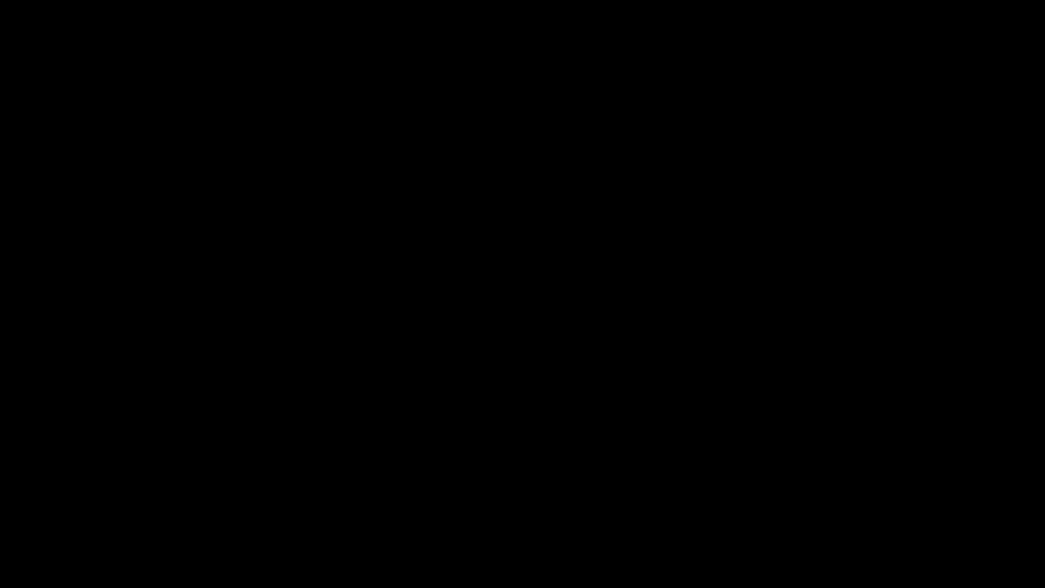